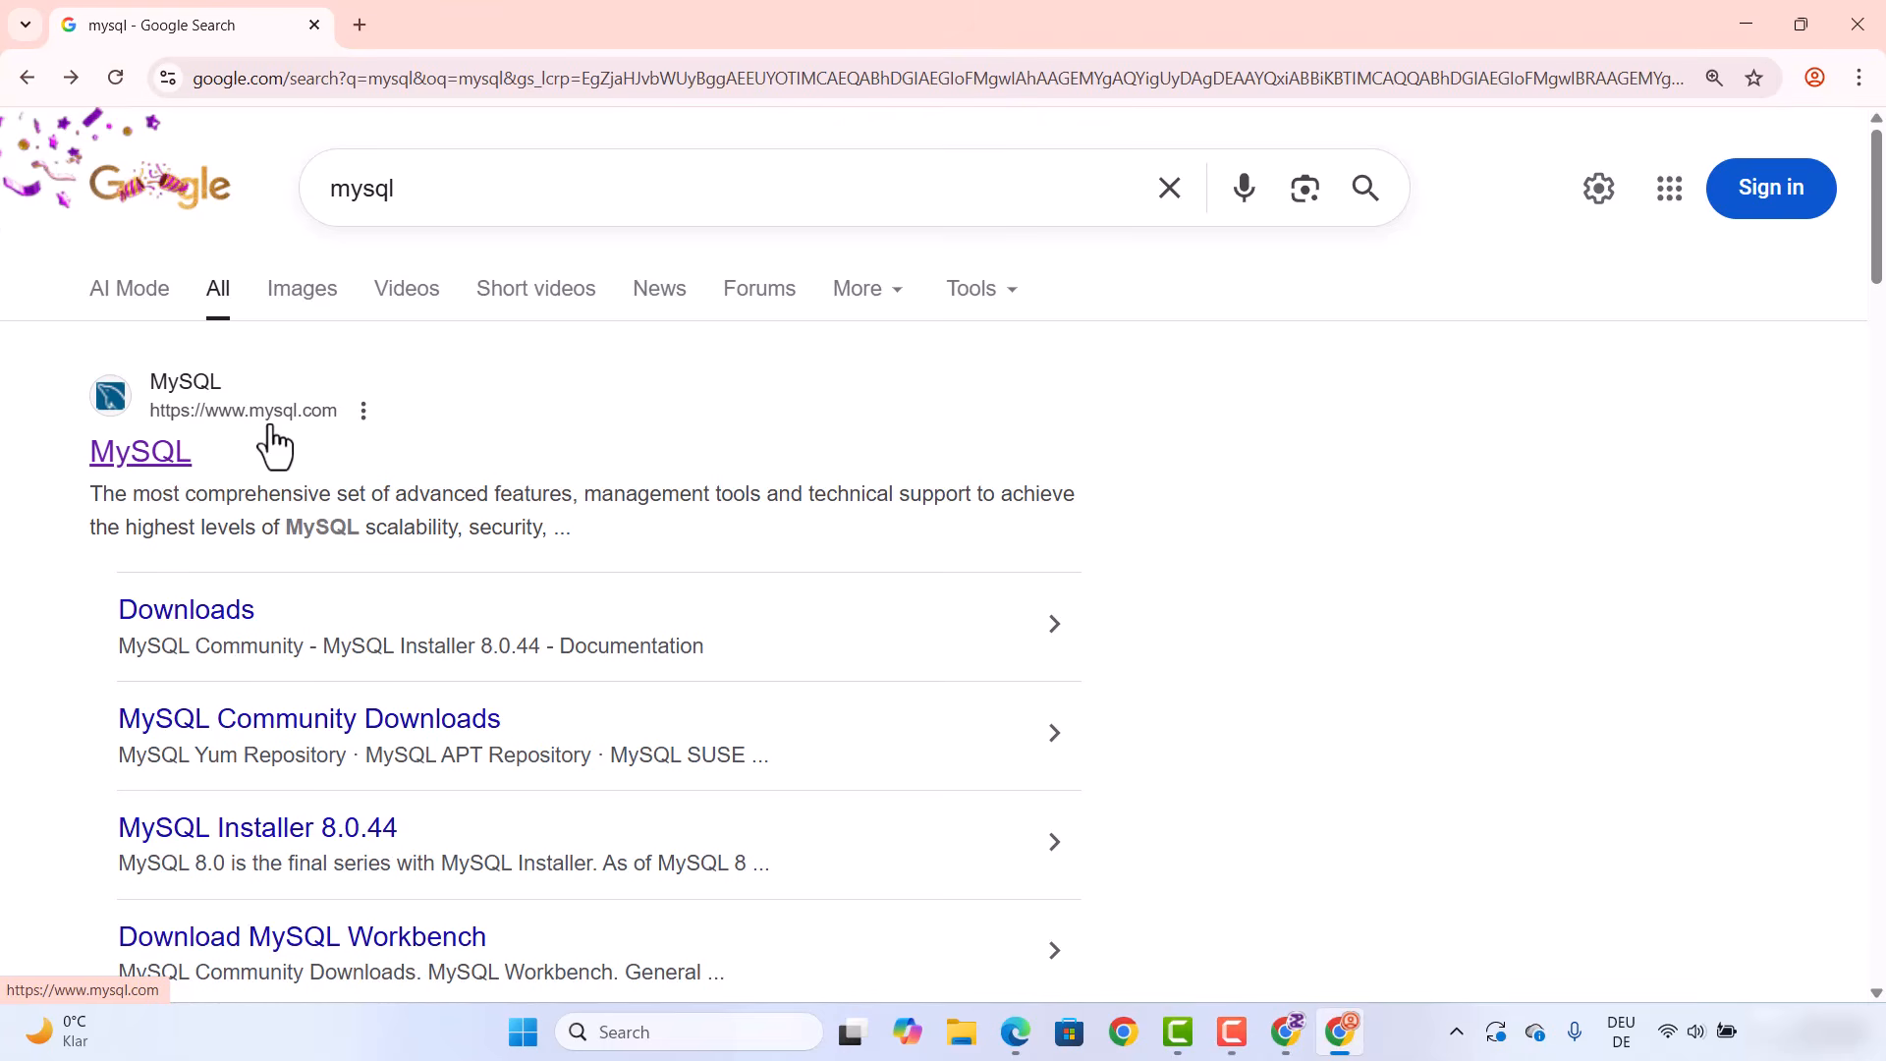
Open the MySQL Community Server download page through the MySQL website's Community (GPL) downloads
{"action": "left_click", "coordinate": [166, 459]}
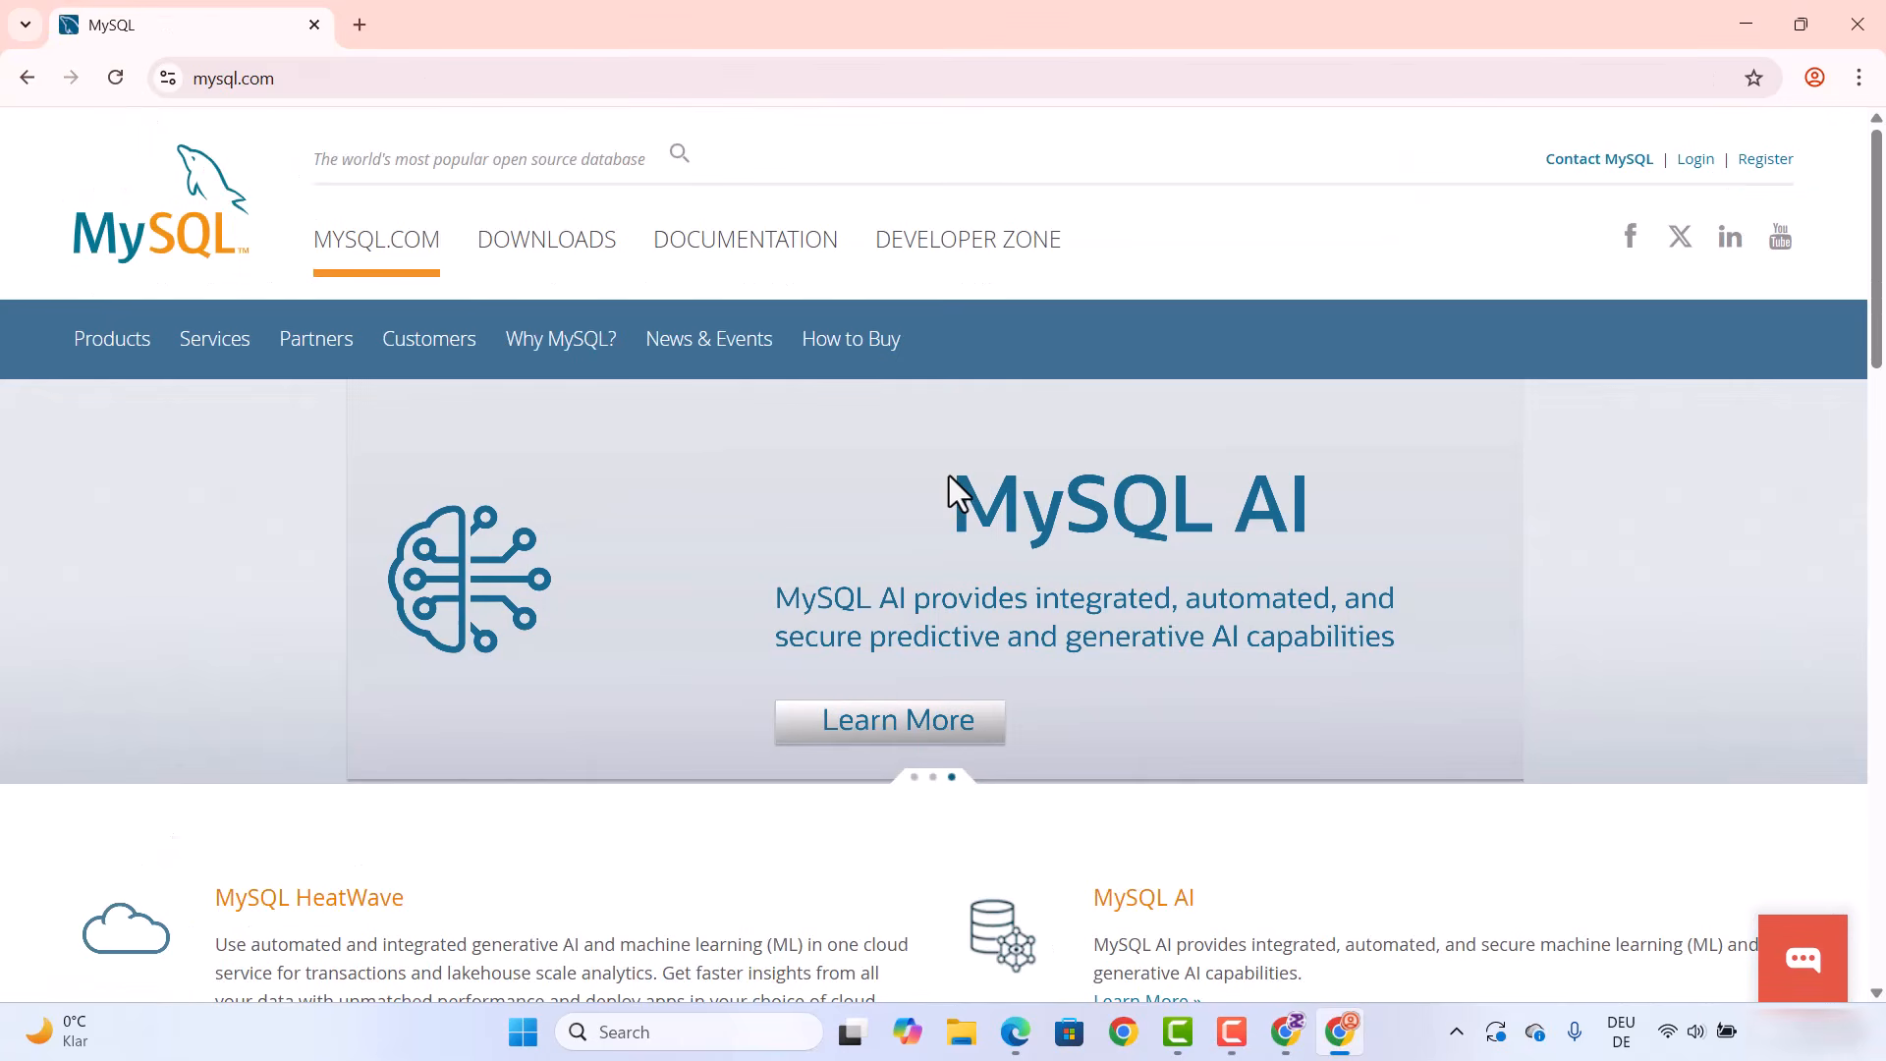
{"action": "left_click", "coordinate": [528, 261]}
{"action": "scroll", "coordinate": [830, 449], "scroll_direction": "down", "scroll_amount": 3}
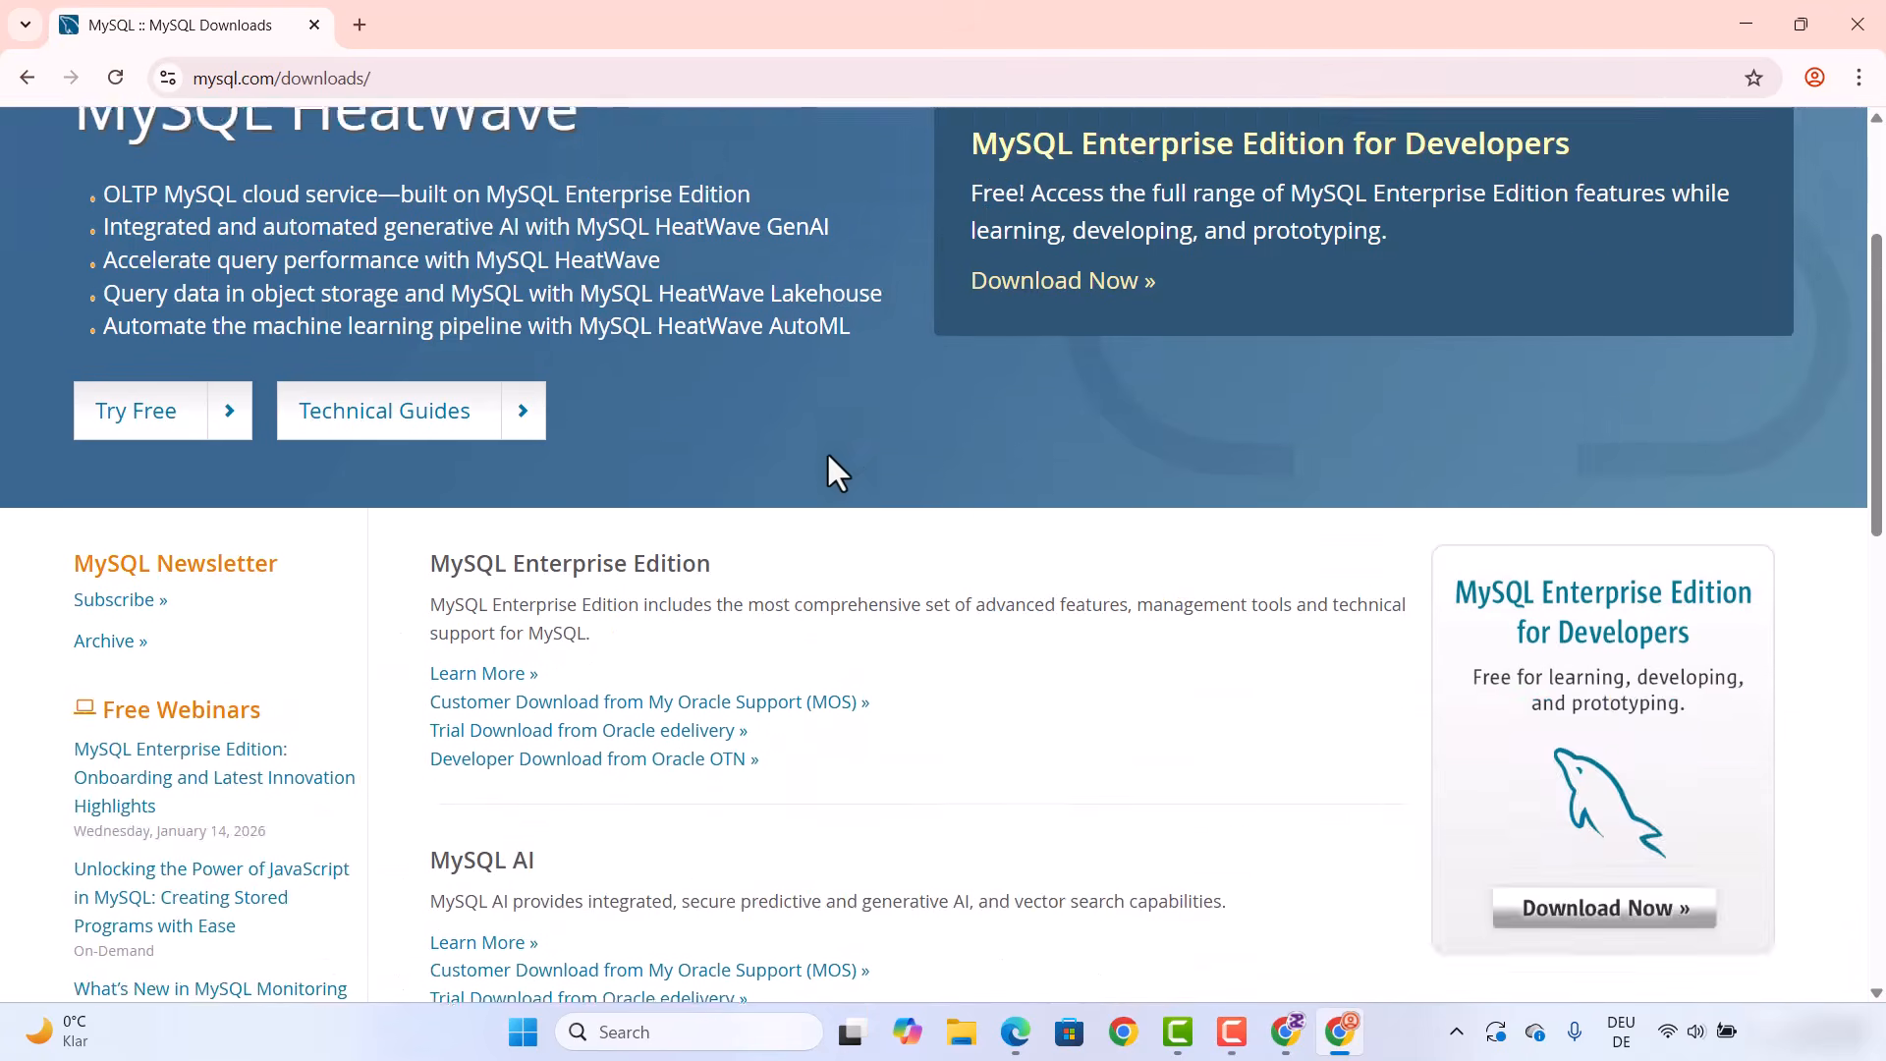
{"action": "scroll", "coordinate": [827, 453], "scroll_direction": "down", "scroll_amount": 9}
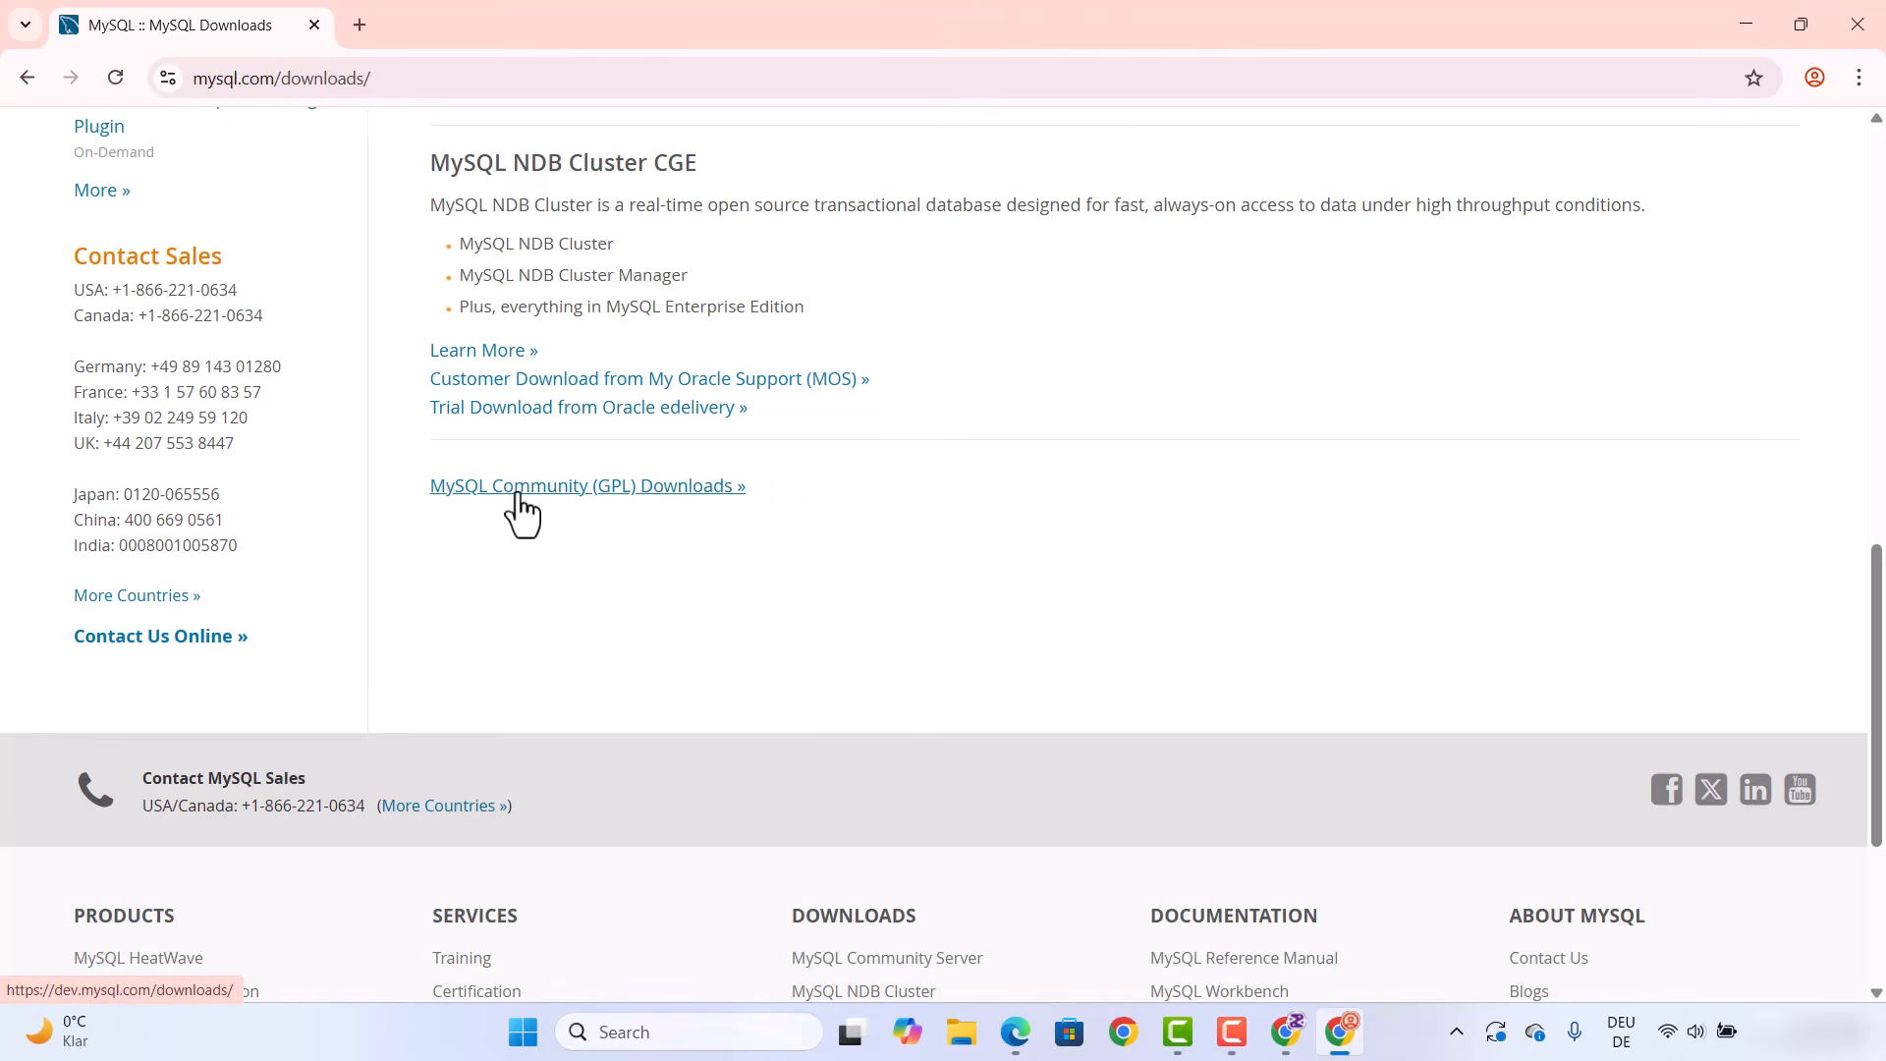
{"action": "left_click", "coordinate": [616, 490]}
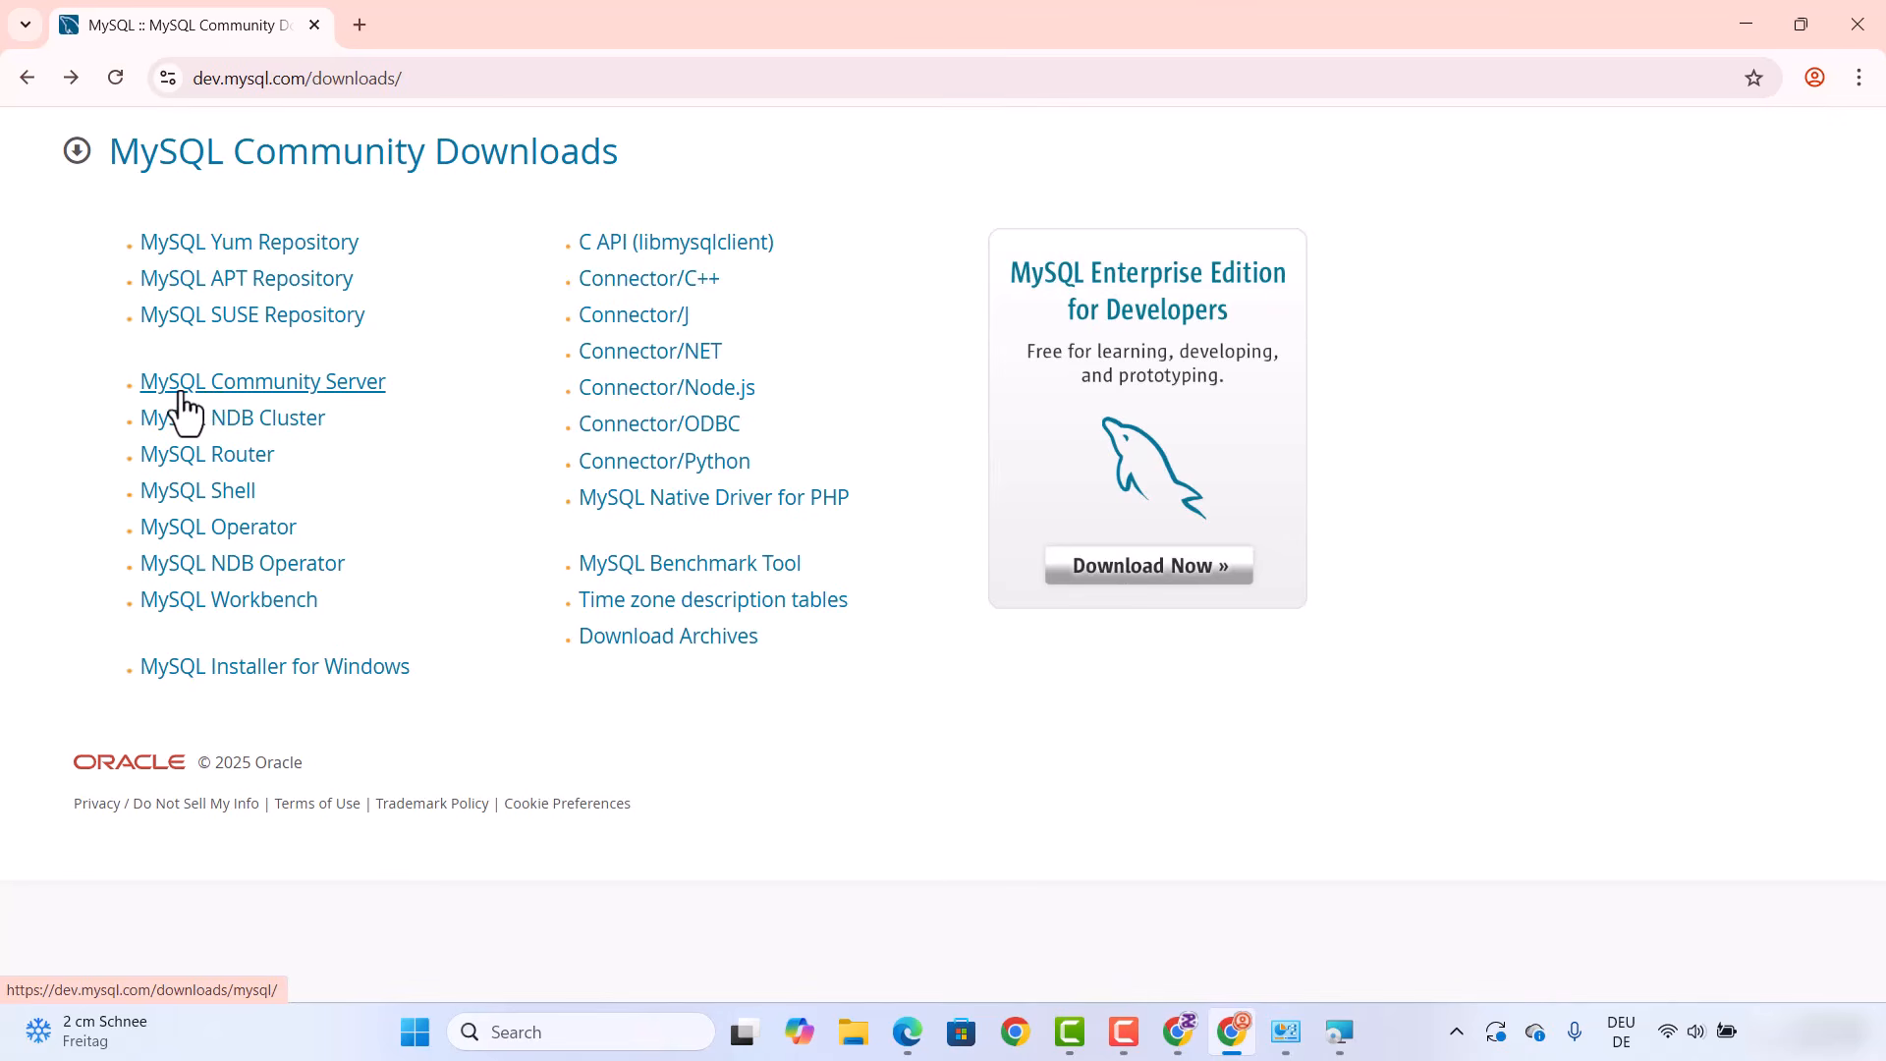
{"action": "left_click", "coordinate": [246, 394]}
Download the Windows (x86, 64-bit) MSI Installer for version 9.5.0 Innovation without logging in or signing up
{"action": "scroll", "coordinate": [482, 443], "scroll_direction": "down", "scroll_amount": 1}
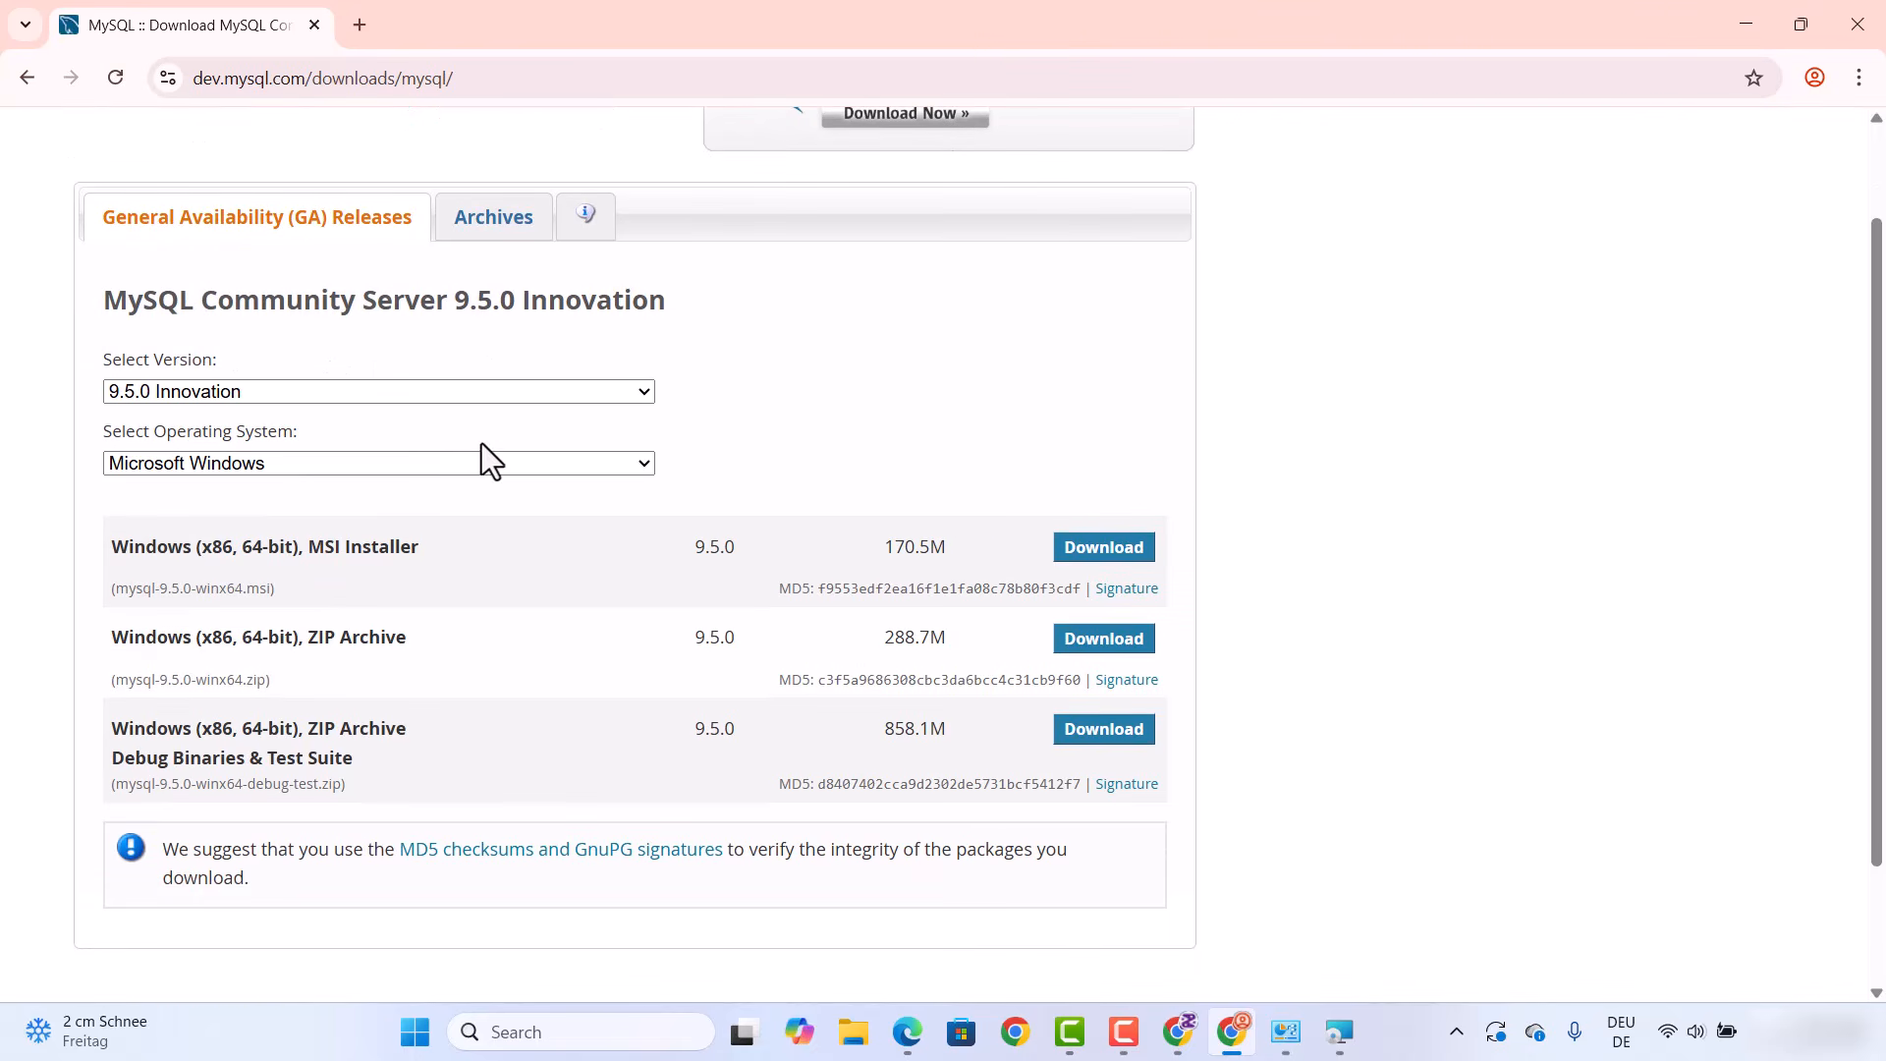
{"action": "left_click", "coordinate": [190, 391]}
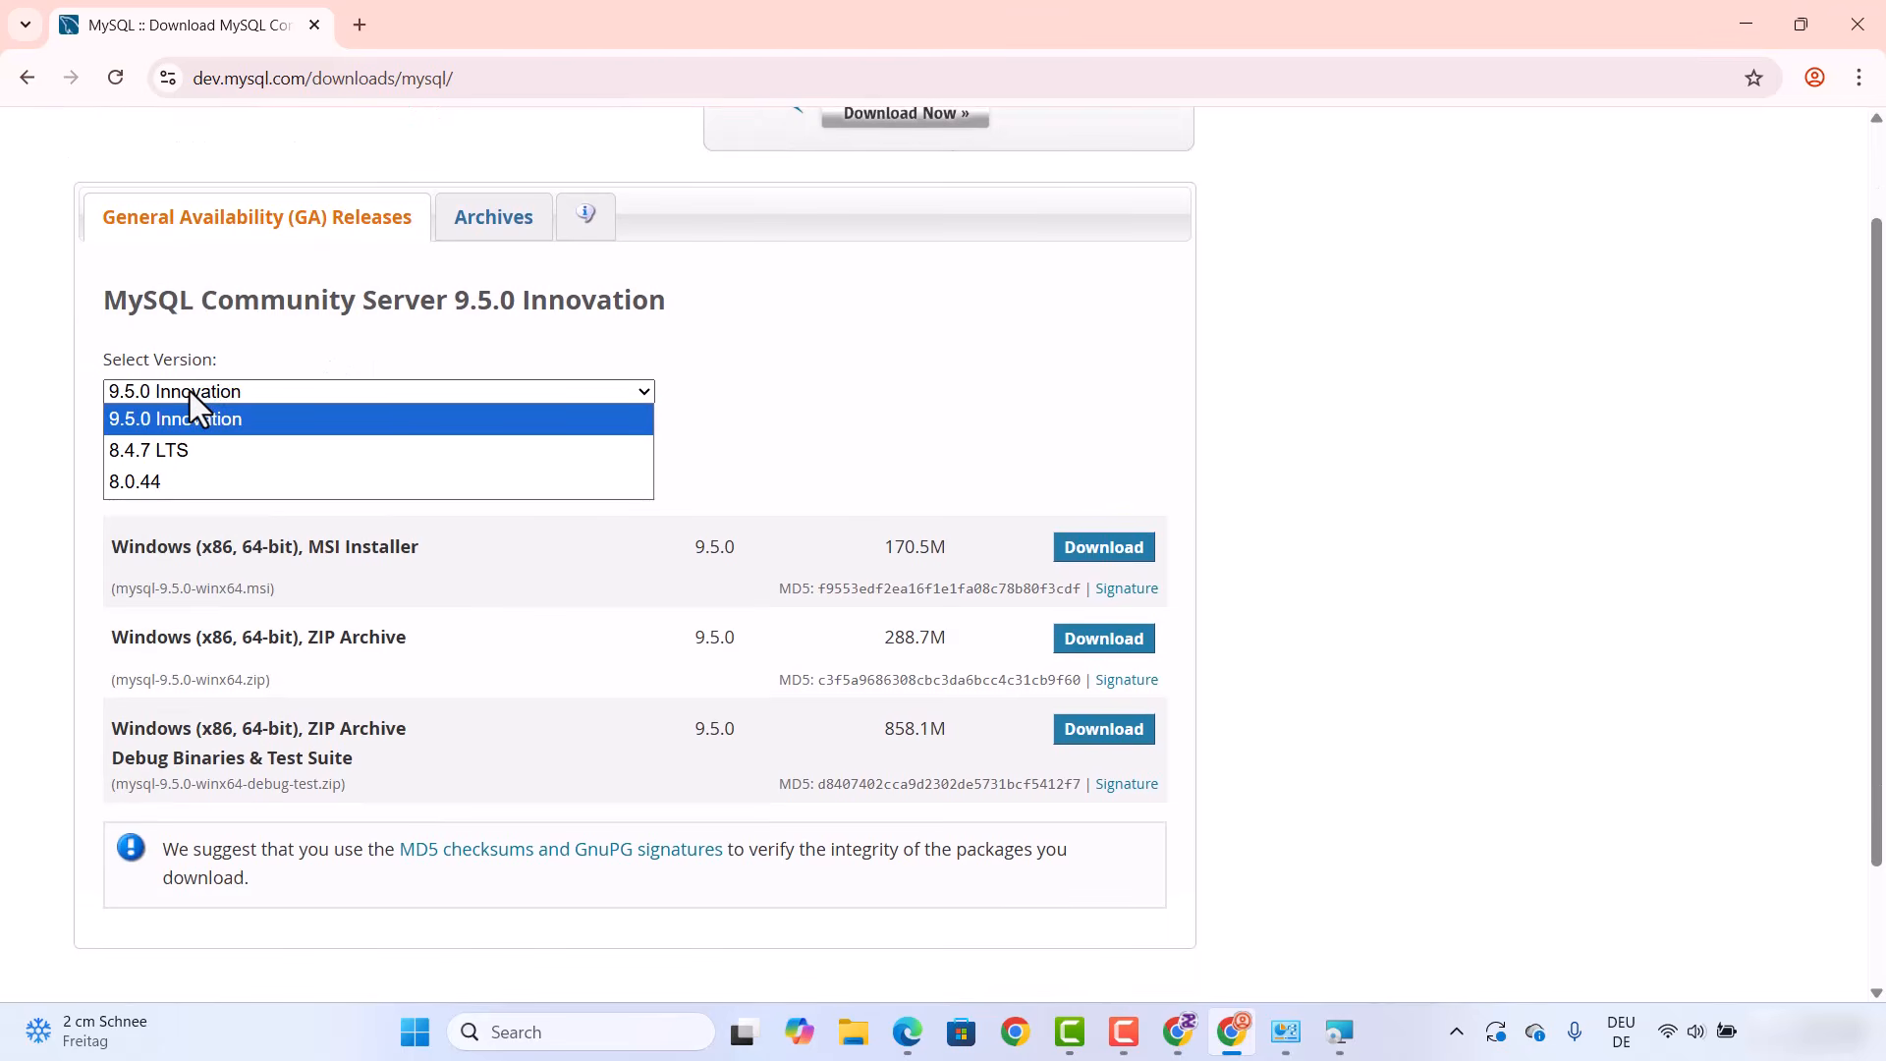
{"action": "left_click", "coordinate": [191, 424]}
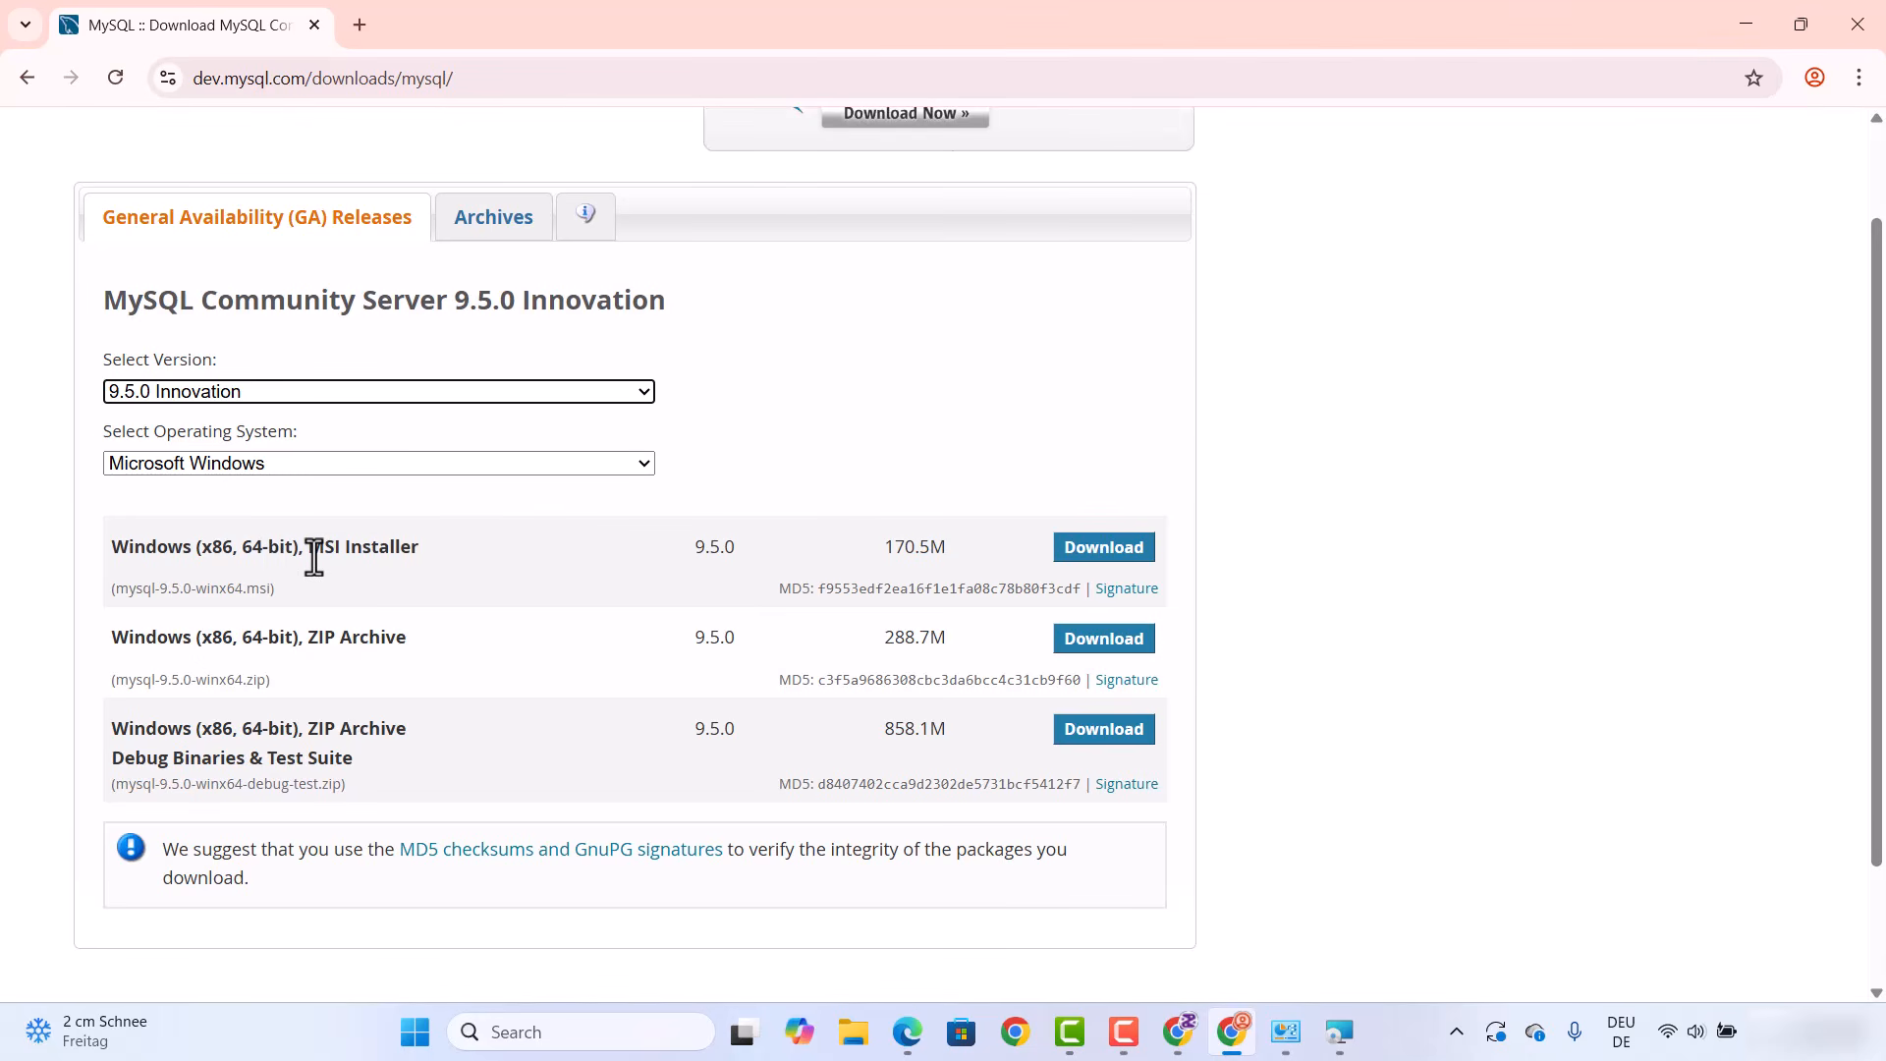
{"action": "left_click", "coordinate": [1106, 552]}
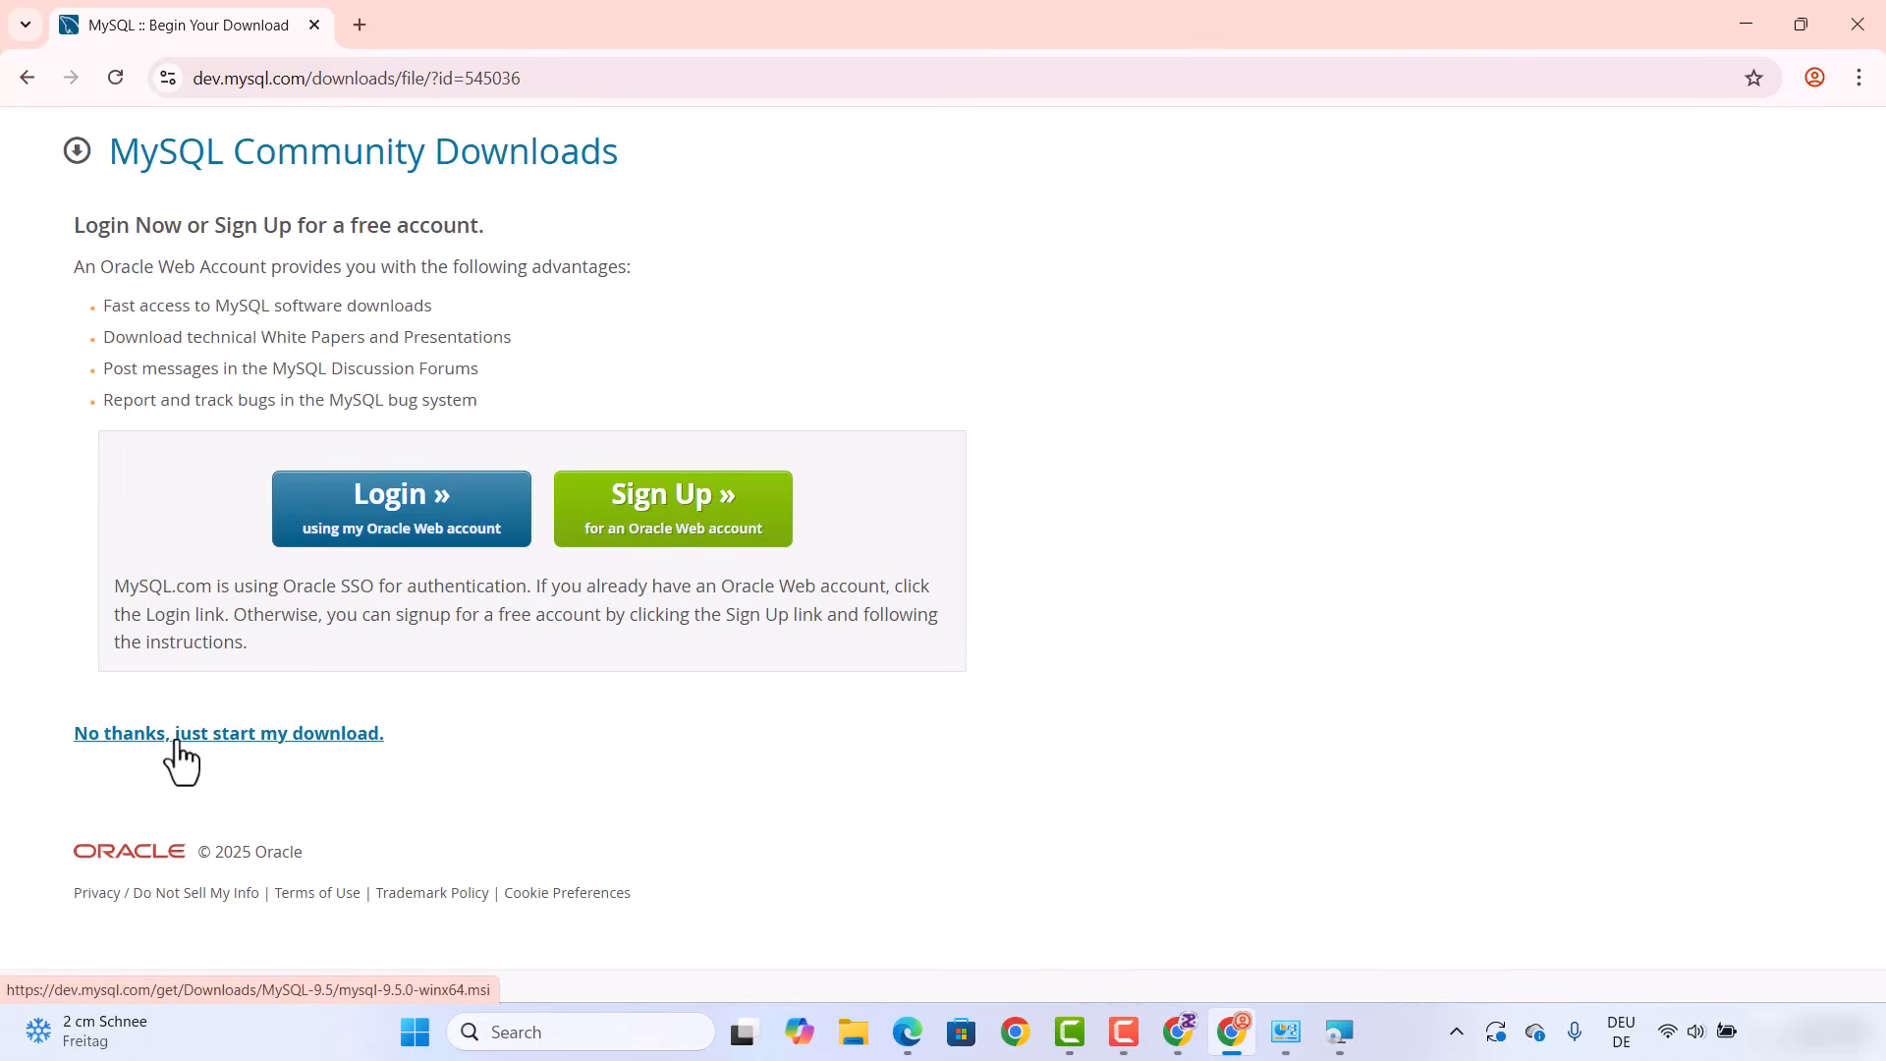
{"action": "left_click", "coordinate": [208, 737]}
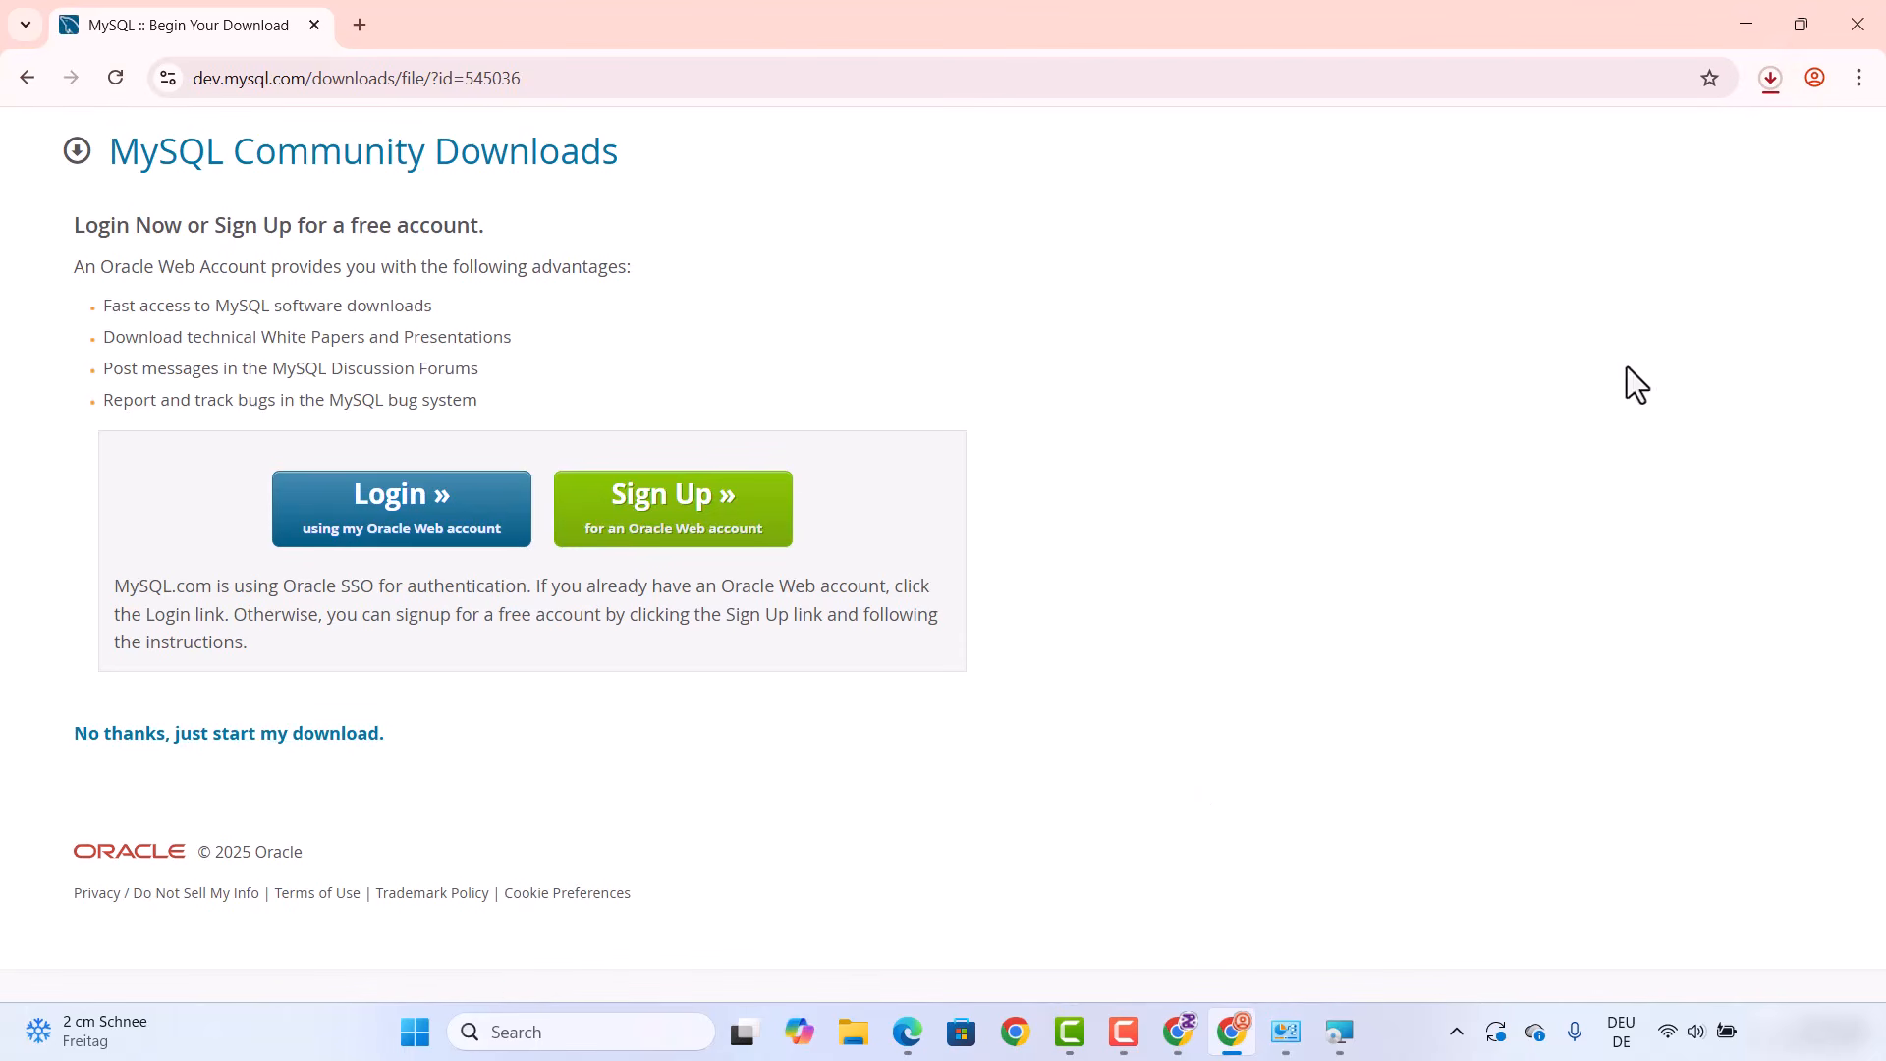
Try to run the downloaded mysql-9.5.0-winx64.msi installer and exit its setup wizard
{"action": "left_click", "coordinate": [1772, 86]}
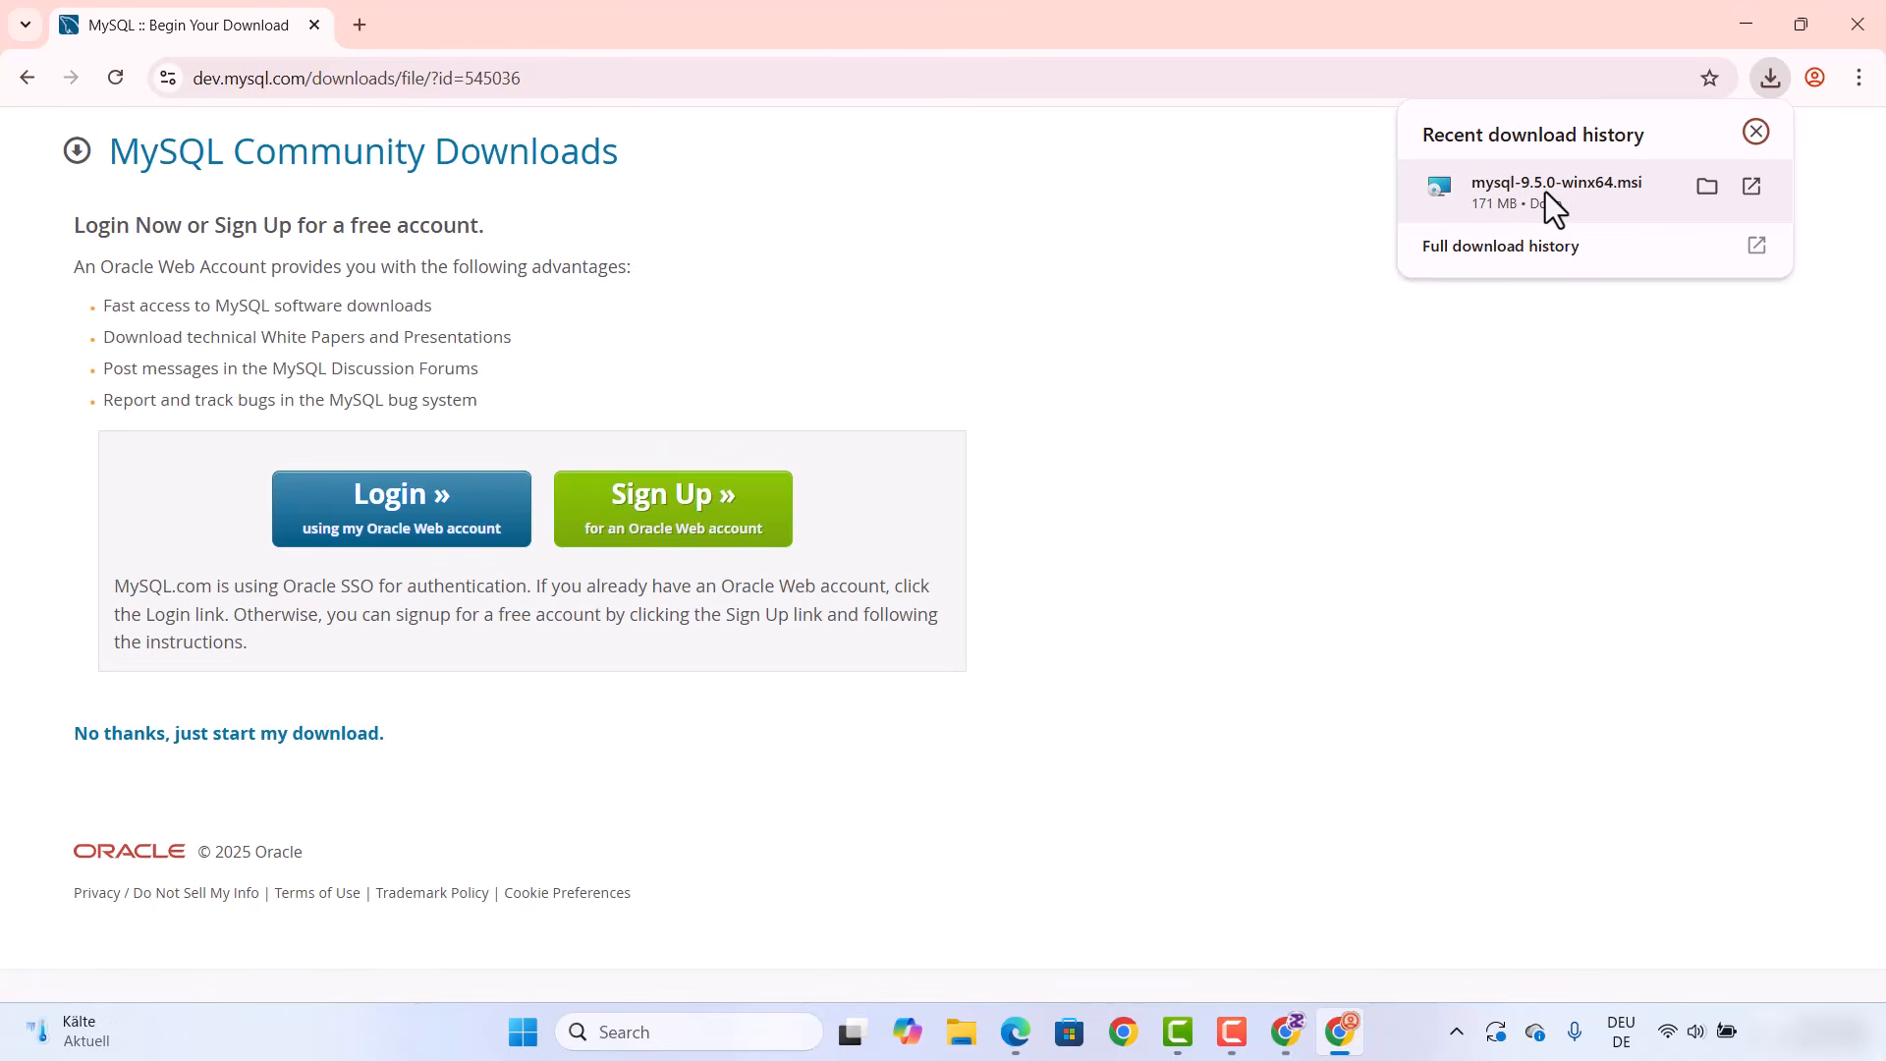
{"action": "left_click", "coordinate": [1546, 192]}
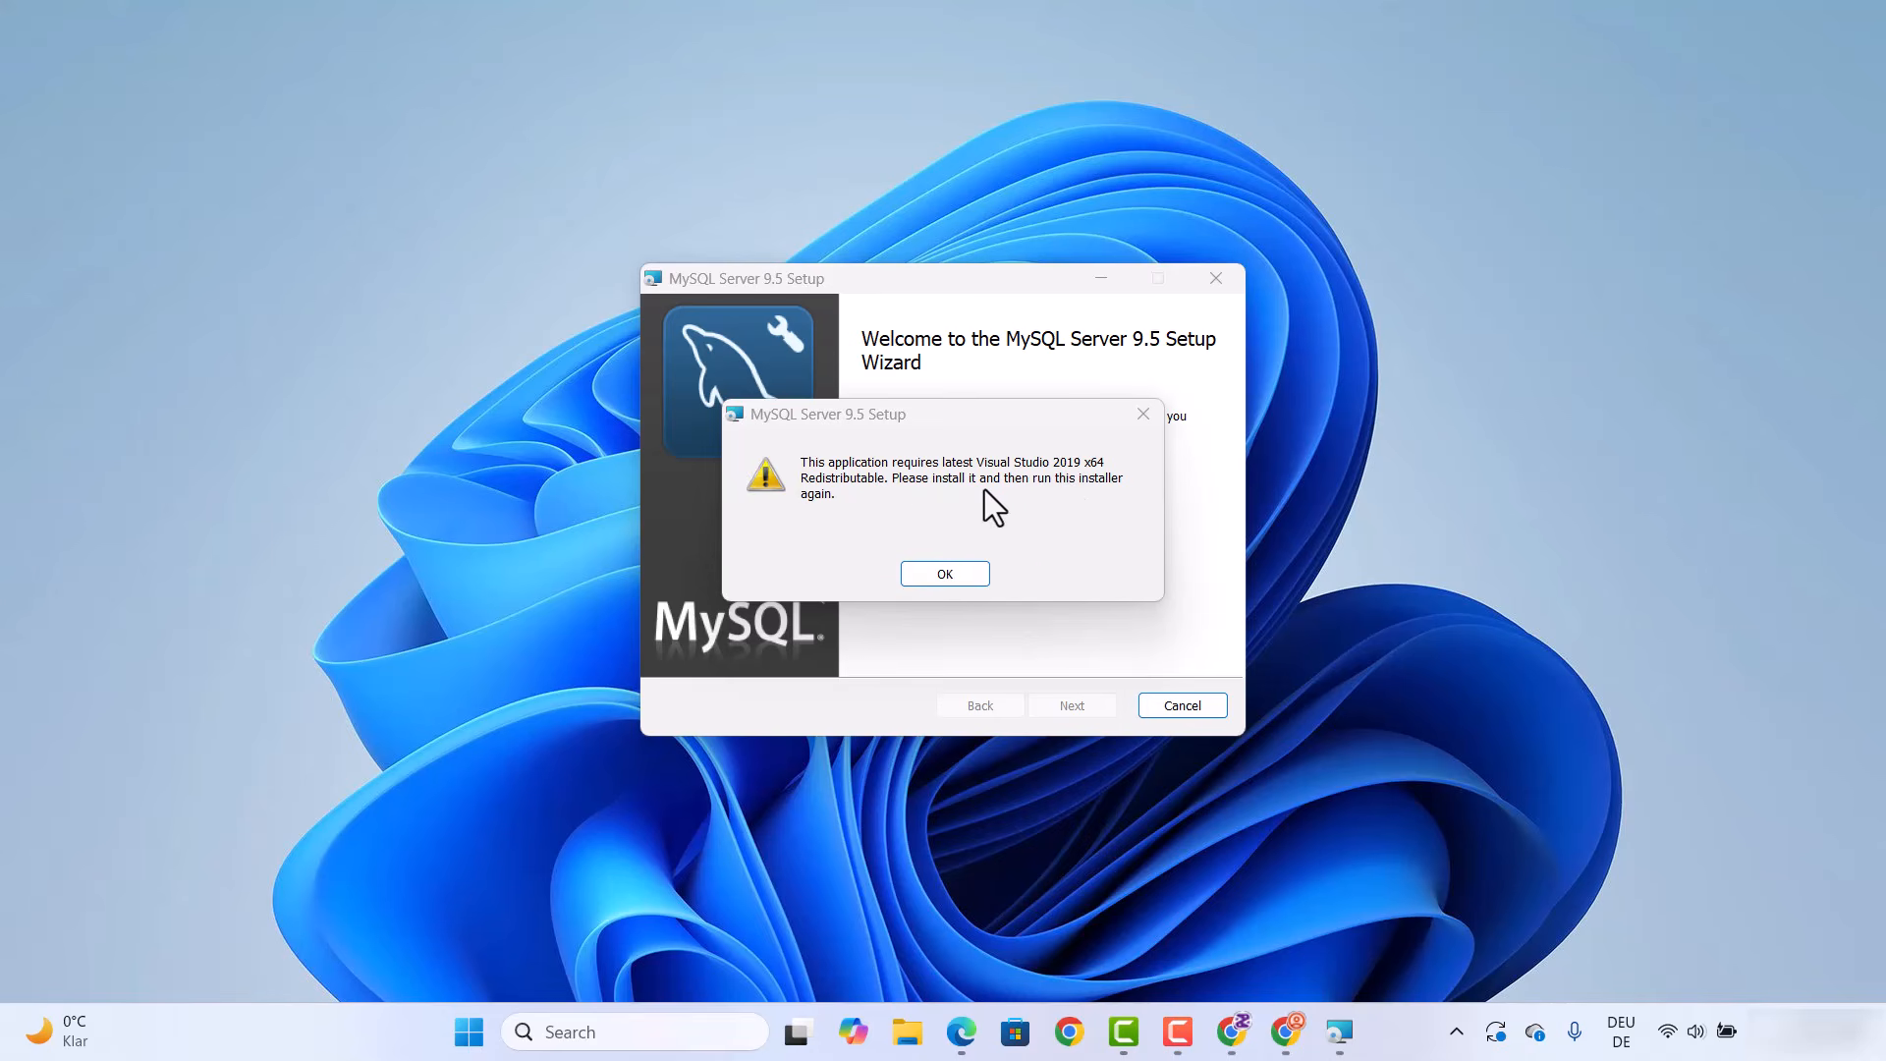
{"action": "left_click", "coordinate": [963, 579]}
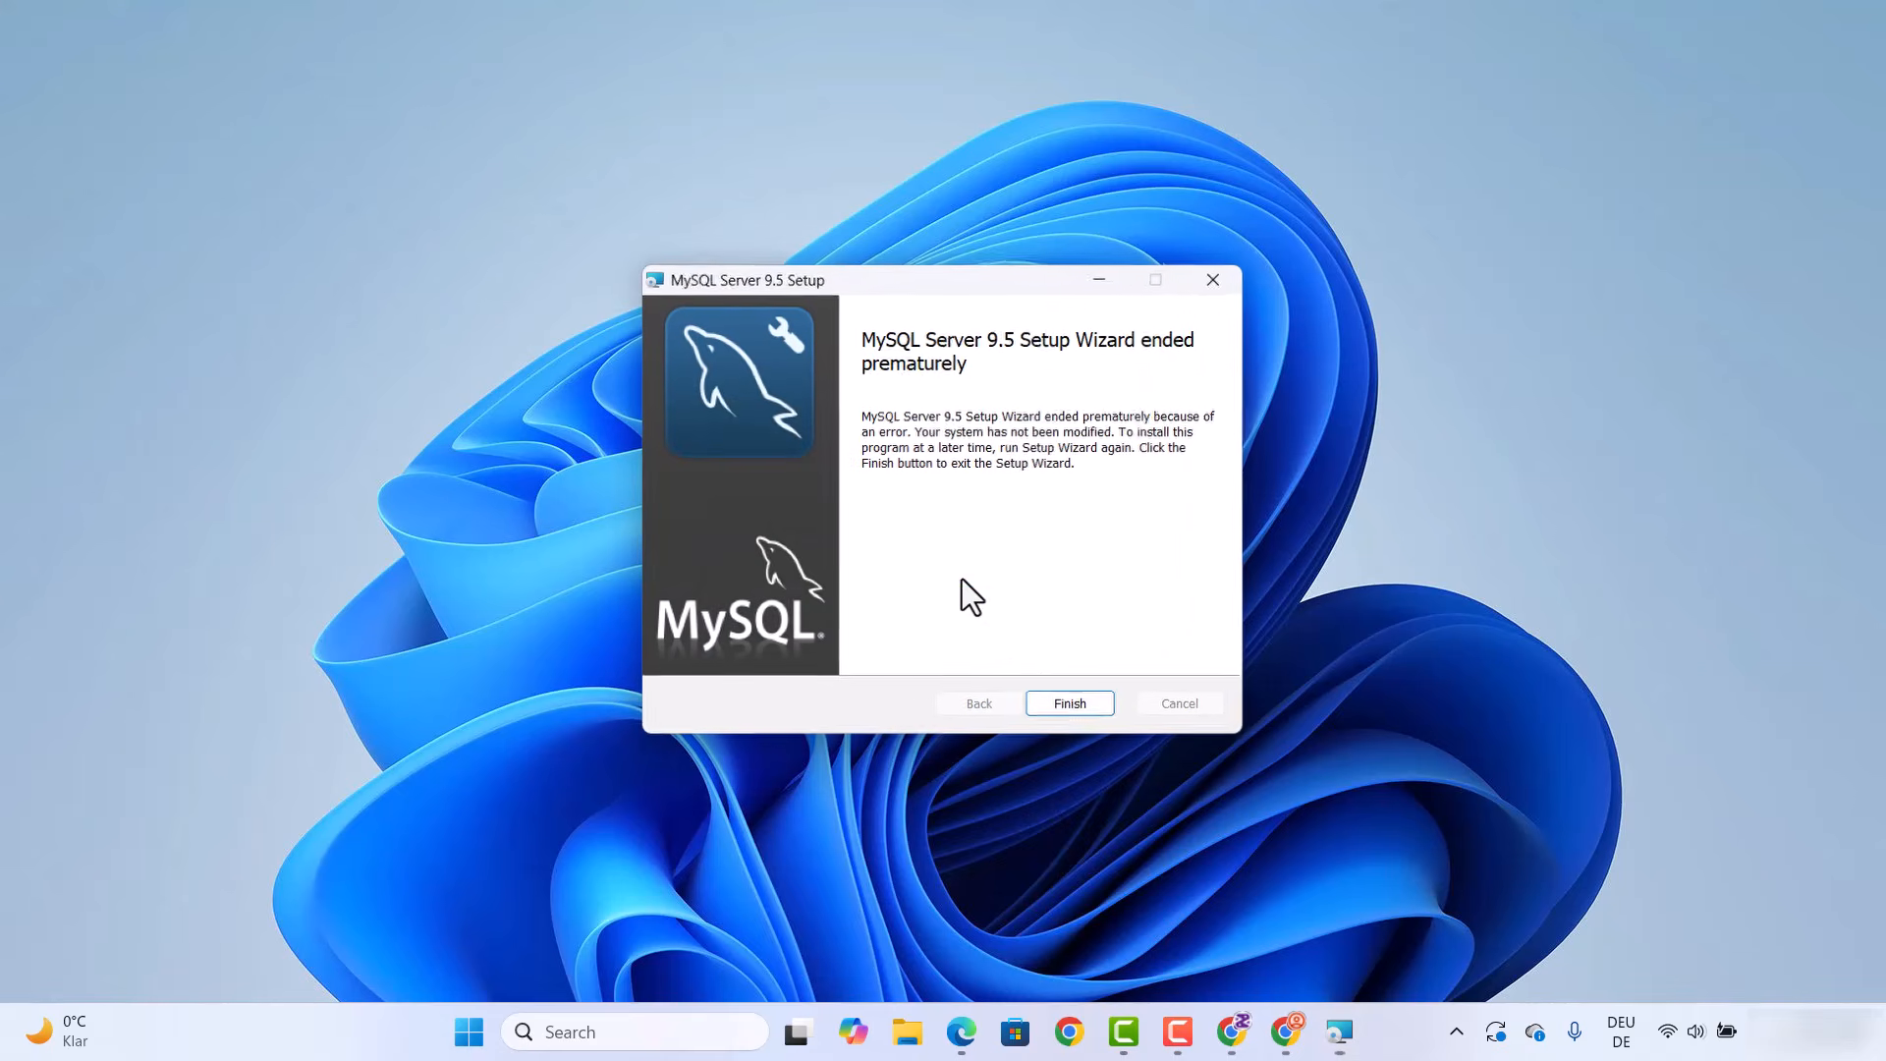
{"action": "left_click", "coordinate": [1075, 709]}
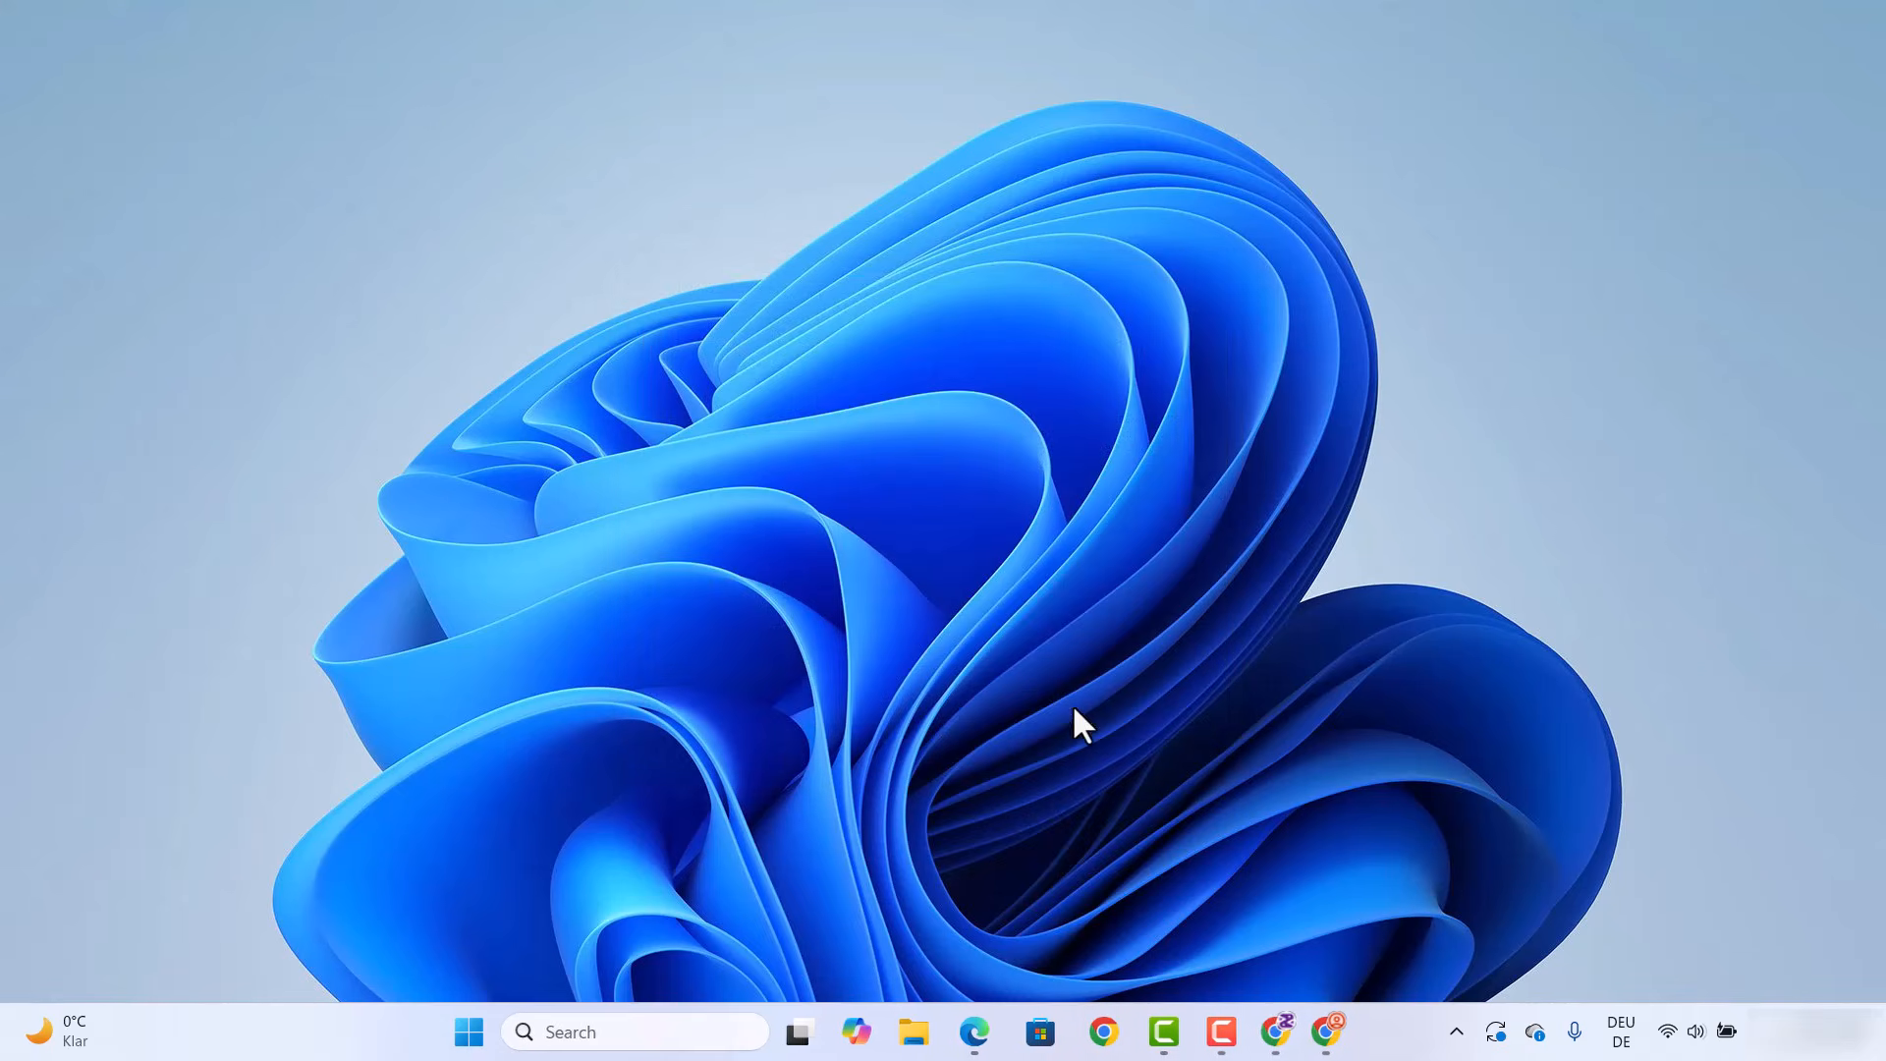
Search Google in Chrome for "visual studio 2019 x64 redistributable download" and open Microsoft's latest supported Visual C++ Redistributable downloads page
{"action": "left_click", "coordinate": [1350, 1029]}
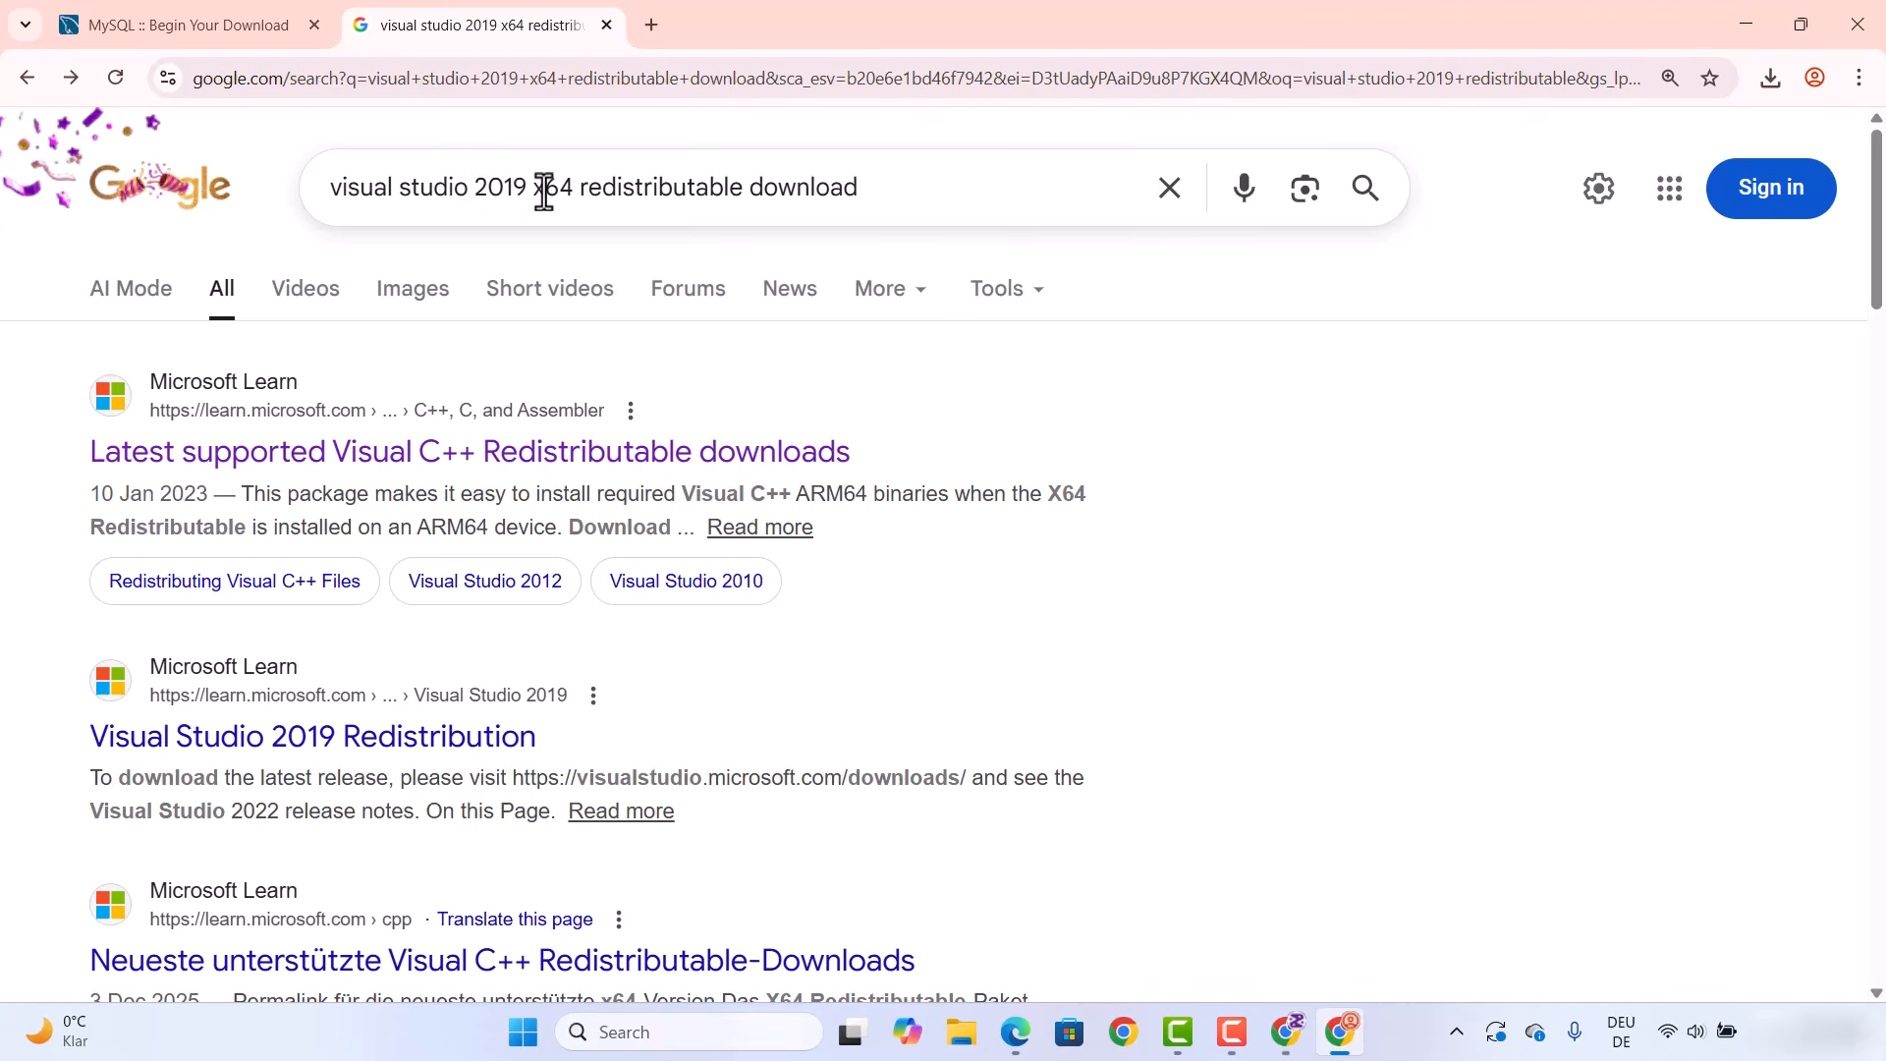
{"action": "double_click", "coordinate": [604, 201]}
{"action": "left_click", "coordinate": [399, 145]}
{"action": "left_click", "coordinate": [487, 463]}
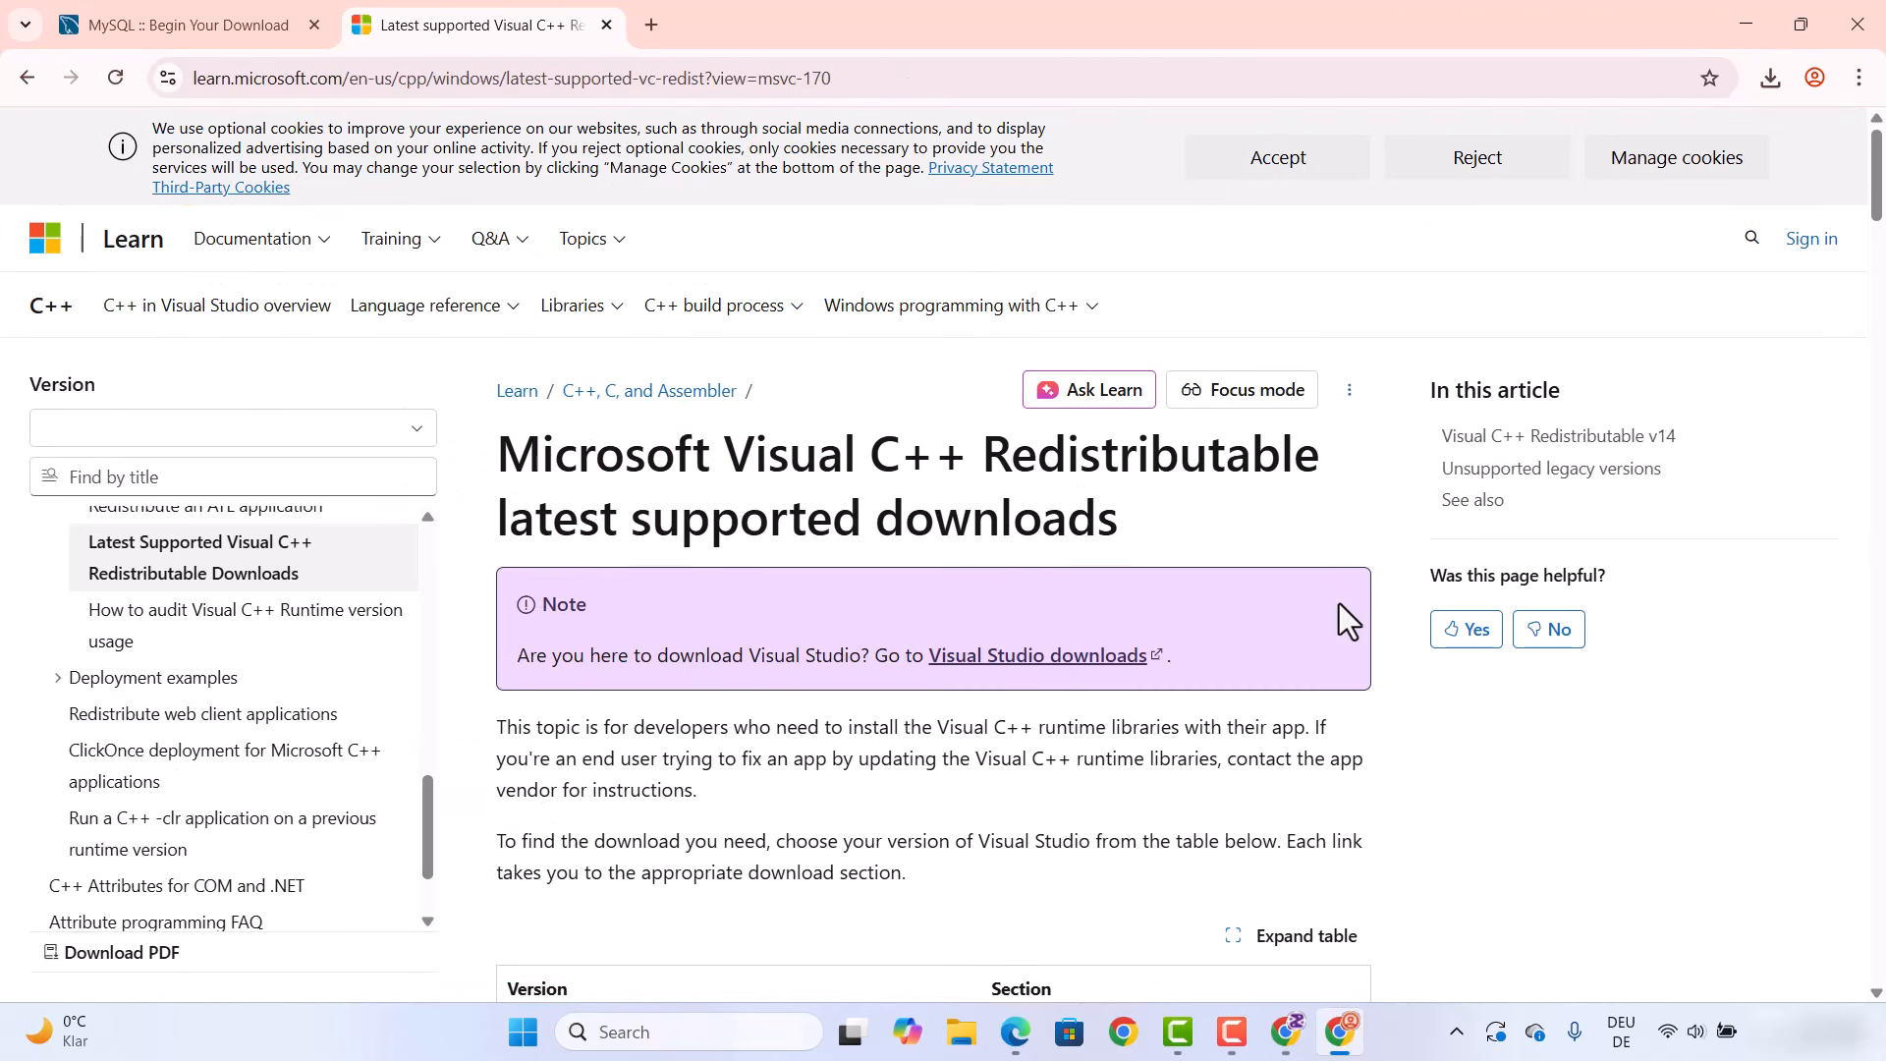
Download the X64 package of the latest supported v14 redistributable for Visual Studio 2017–2026
{"action": "scroll", "coordinate": [828, 476], "scroll_direction": "down", "scroll_amount": 5}
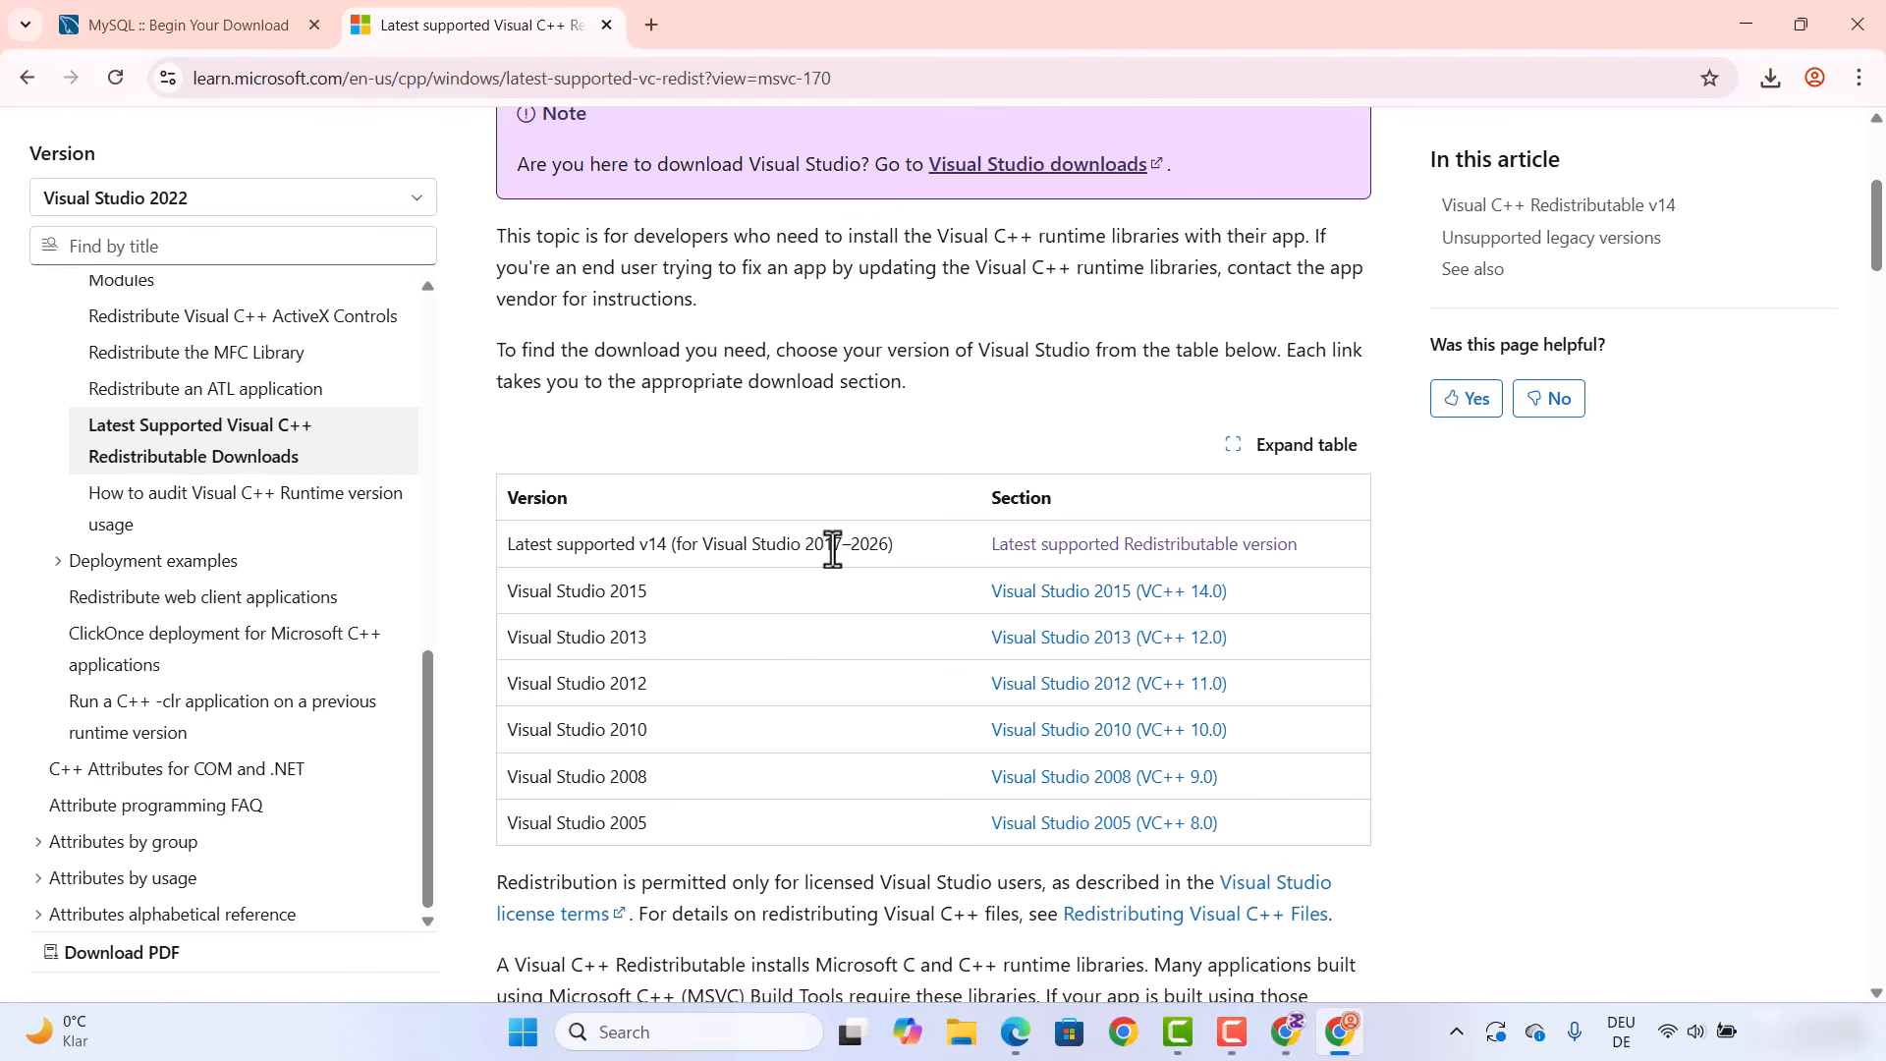
{"action": "left_click_drag", "start_coordinate": [804, 548], "coordinate": [888, 548]}
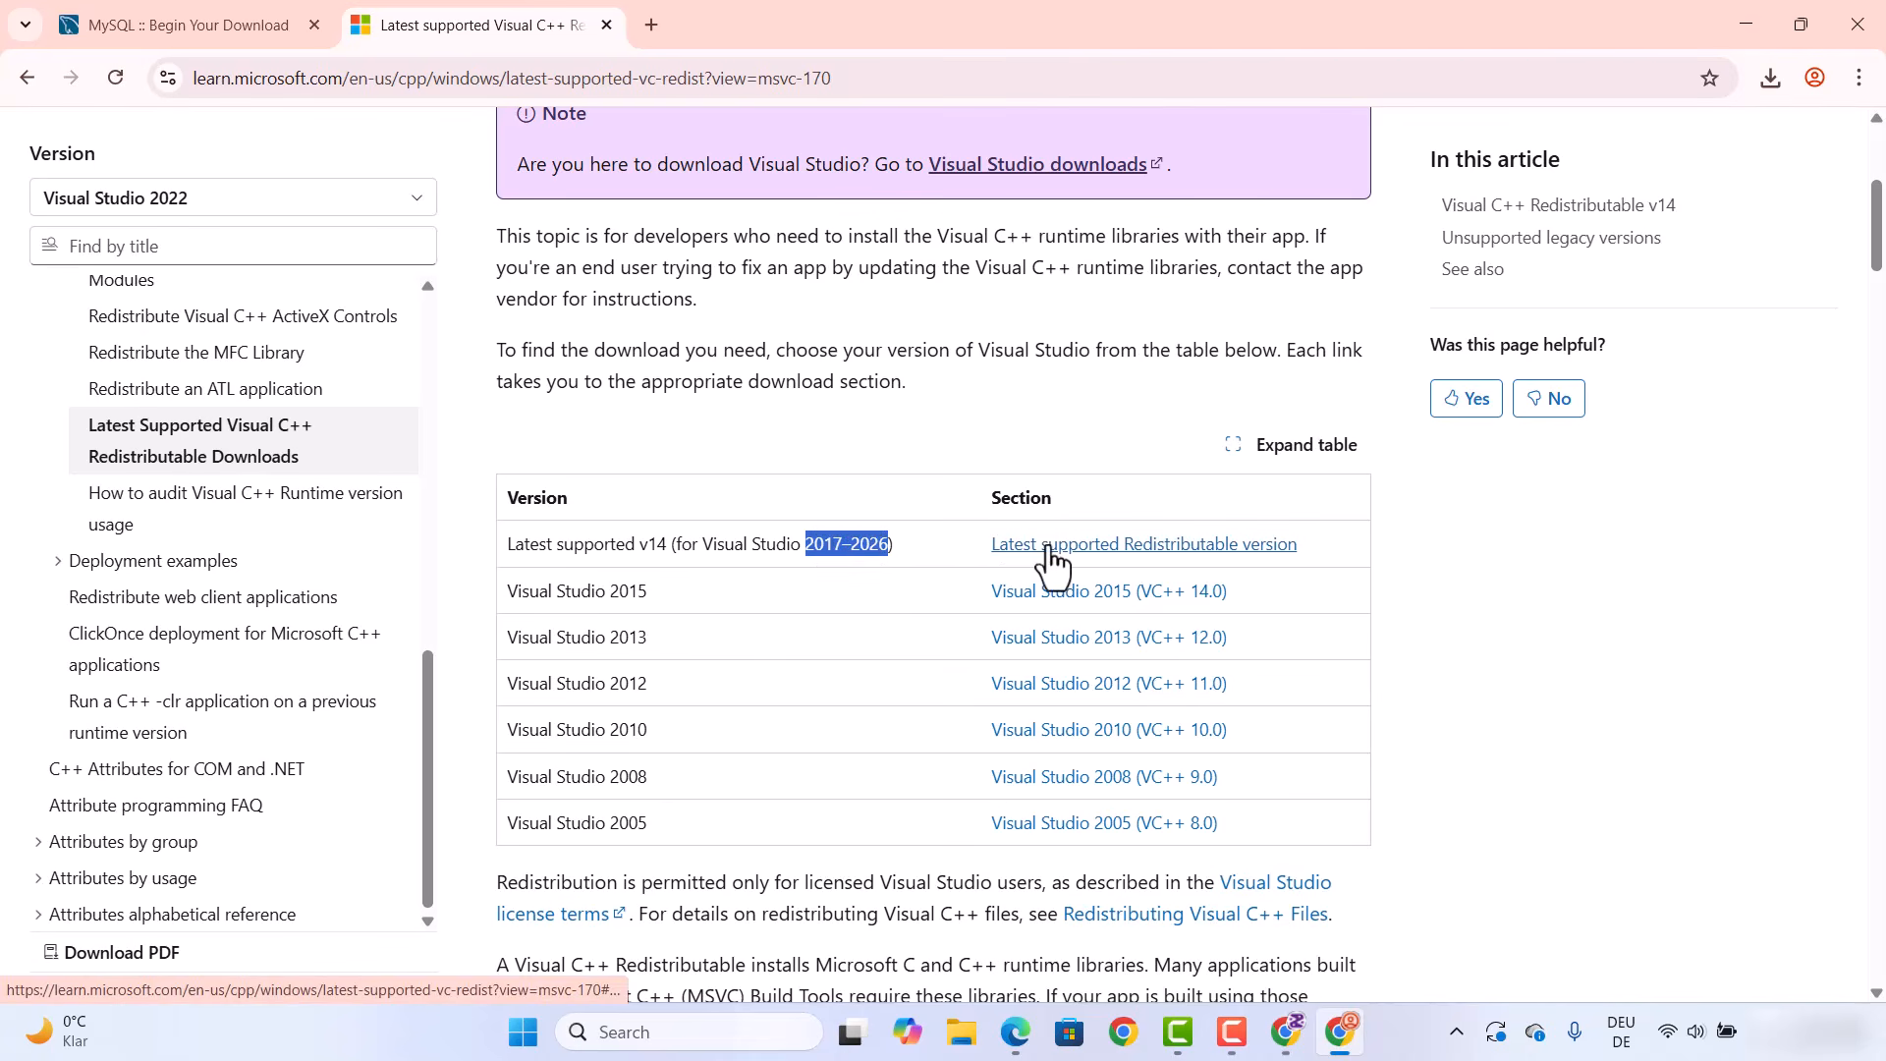
{"action": "left_click", "coordinate": [1119, 547]}
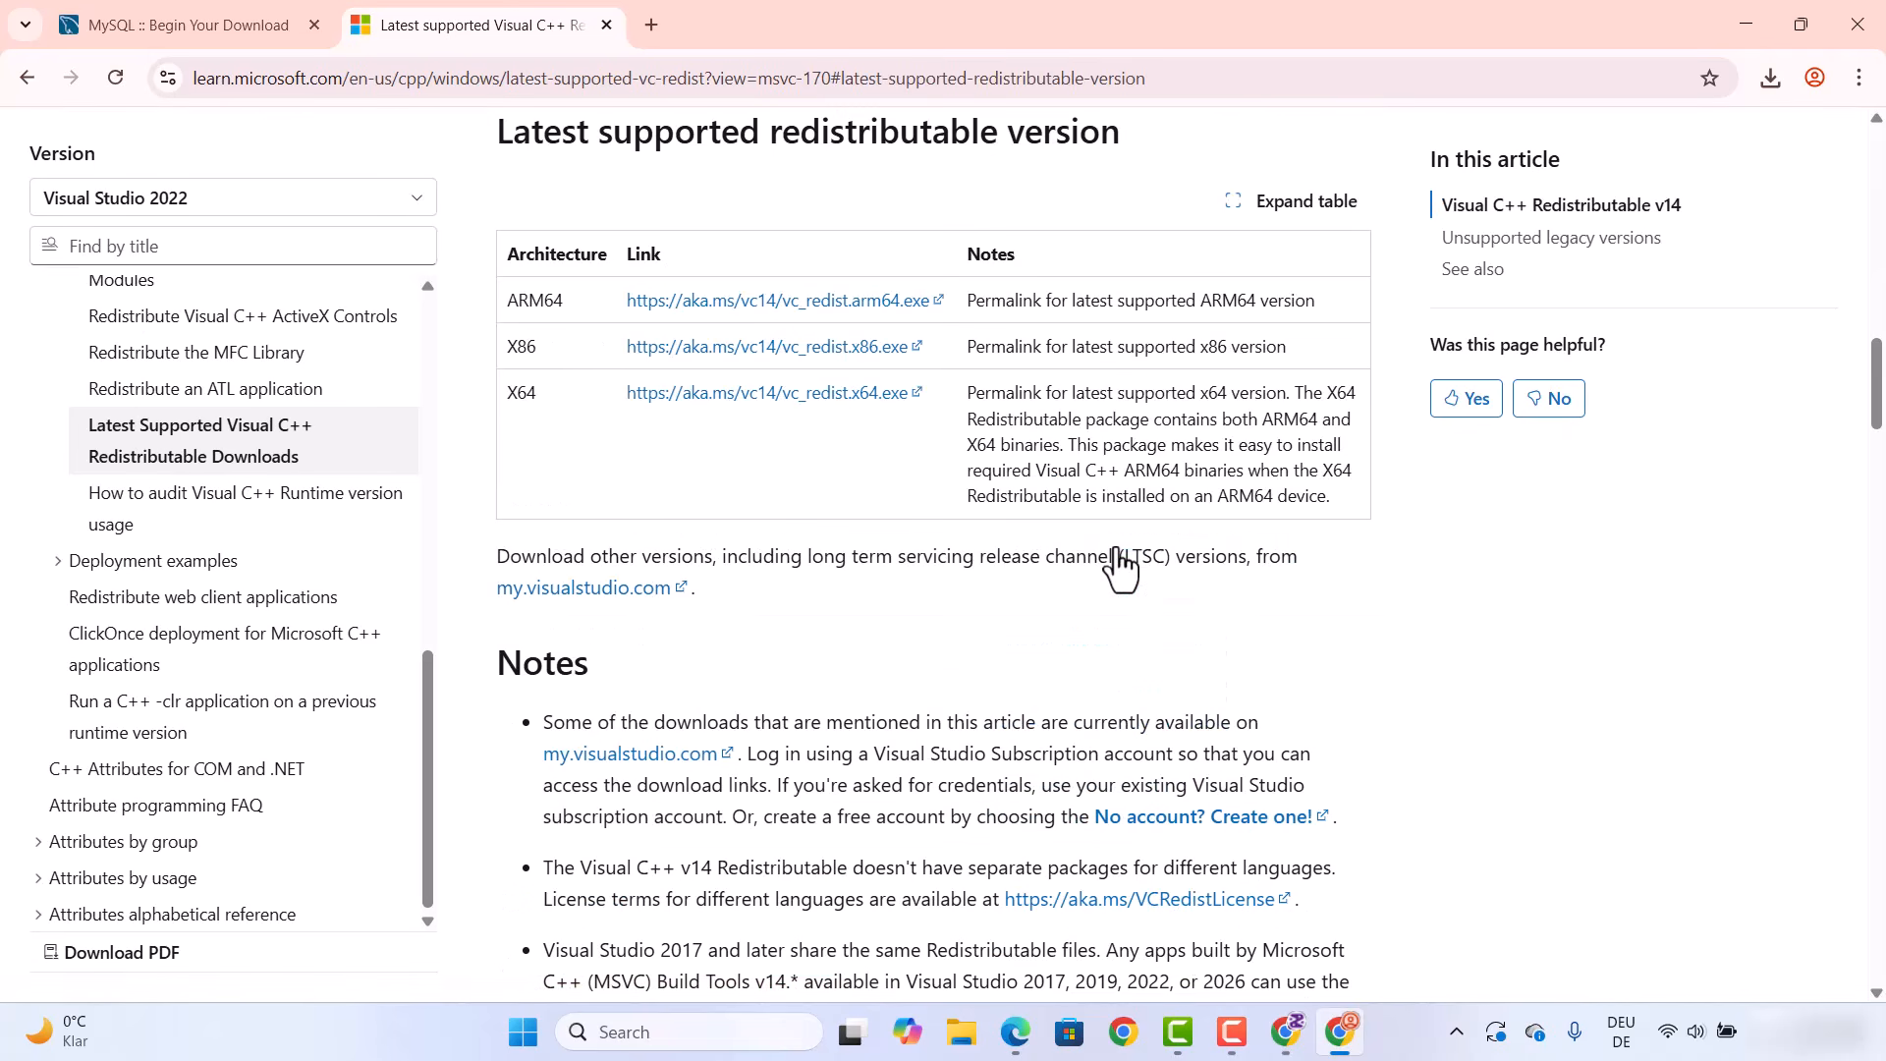
{"action": "scroll", "coordinate": [931, 470], "scroll_direction": "up", "scroll_amount": 1}
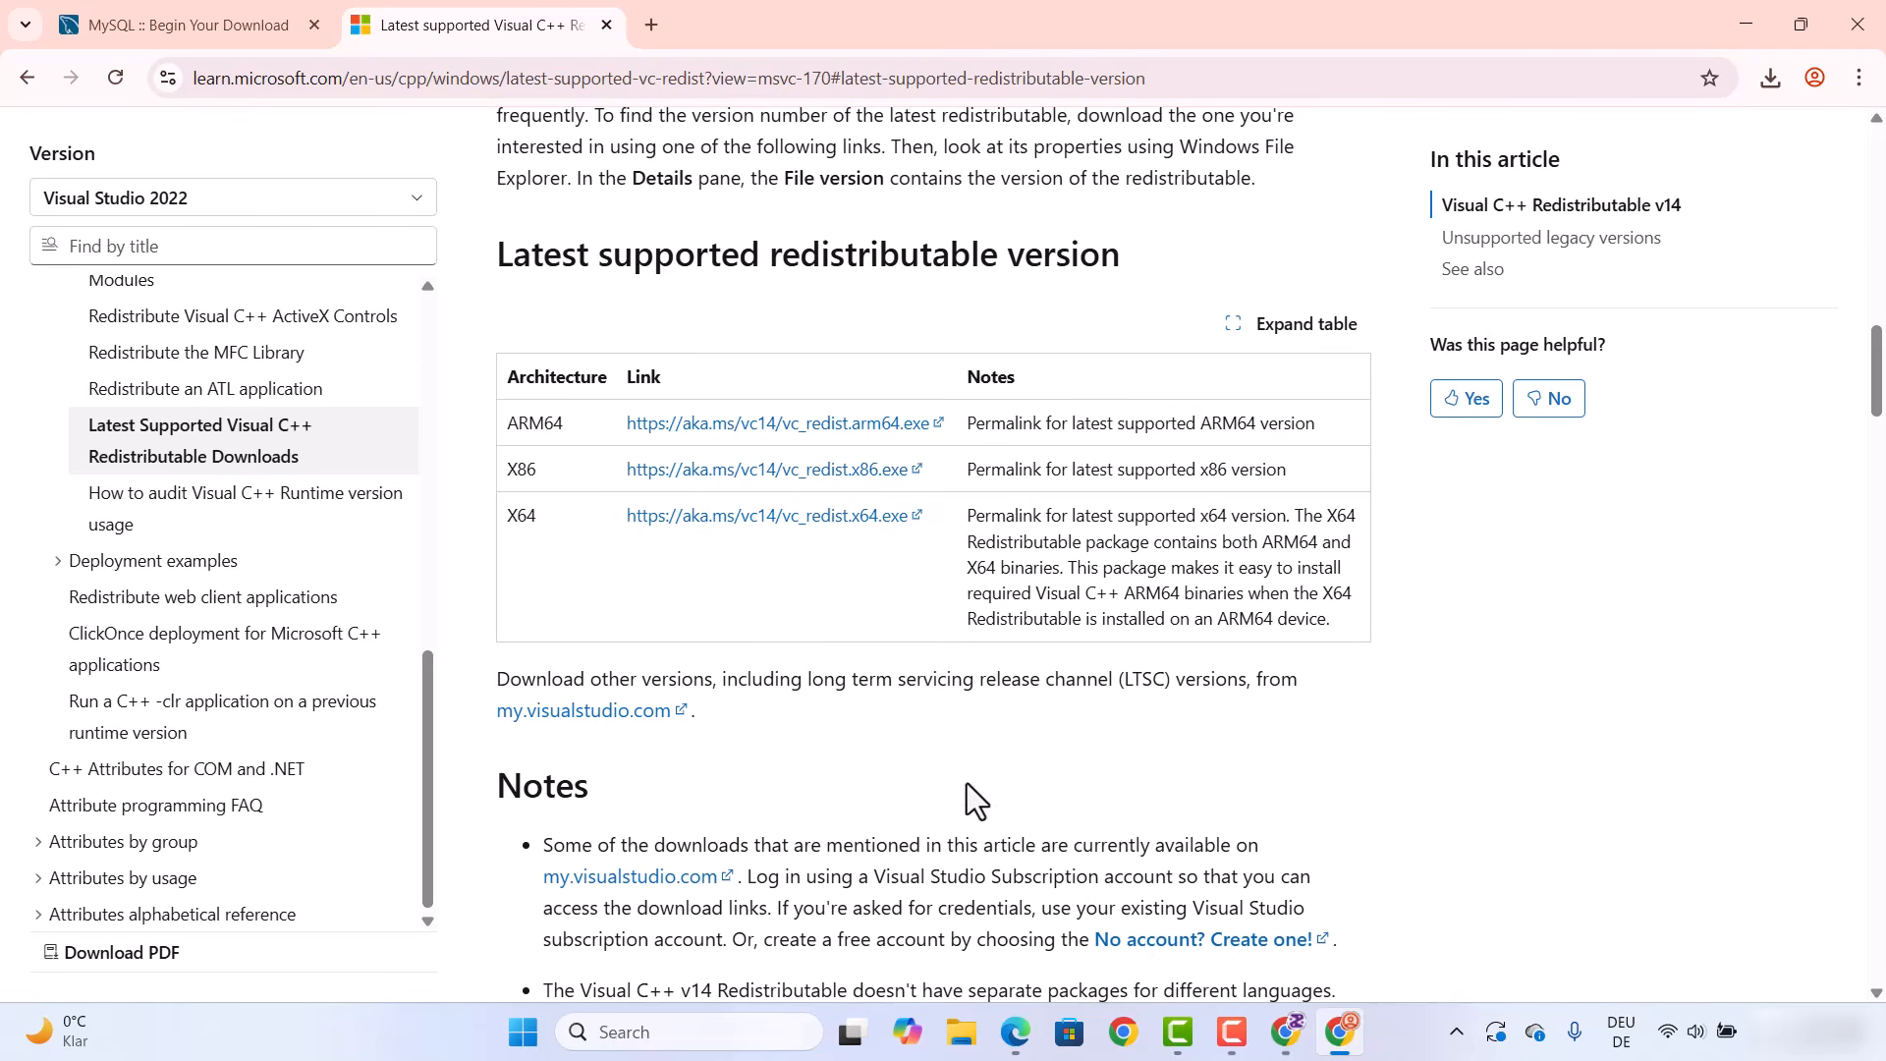
{"action": "left_click", "coordinate": [865, 541]}
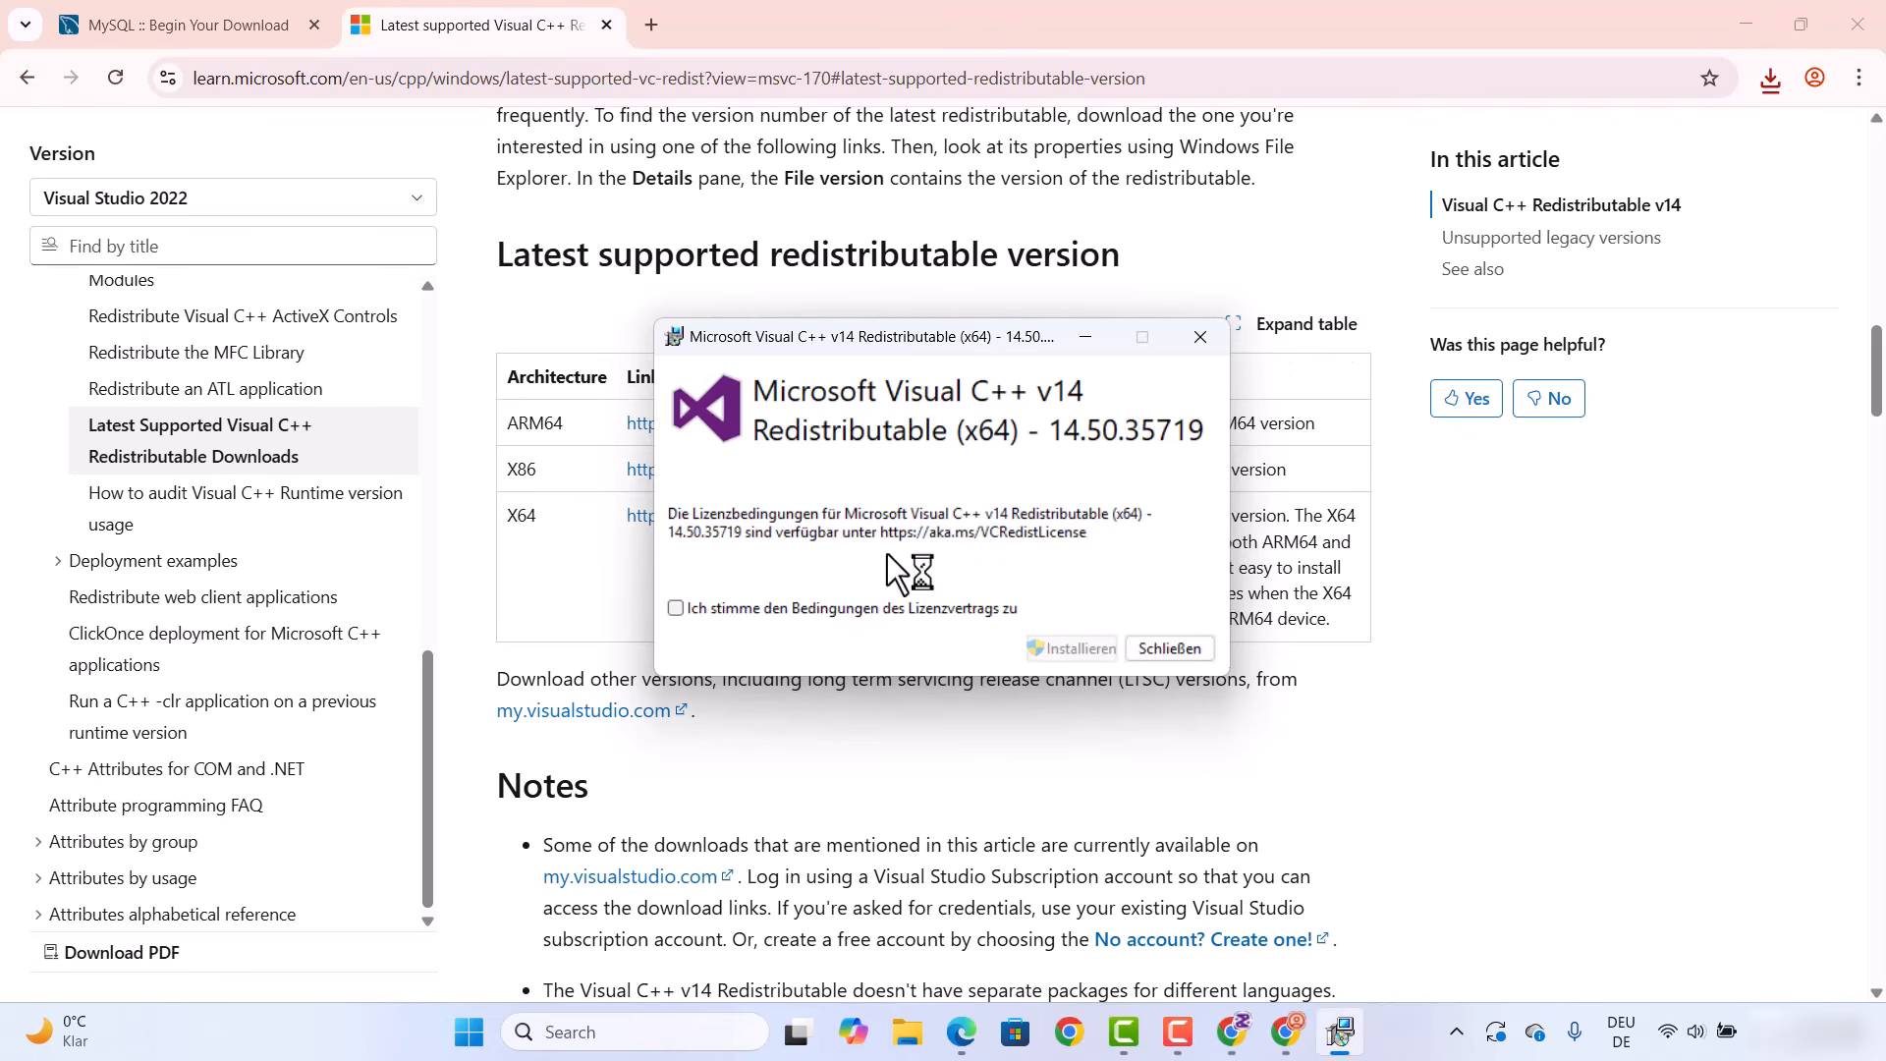
Accept the license terms, install the Visual C++ v14 Redistributable (x64), and close its installer without restarting the computer
{"action": "left_click", "coordinate": [676, 609]}
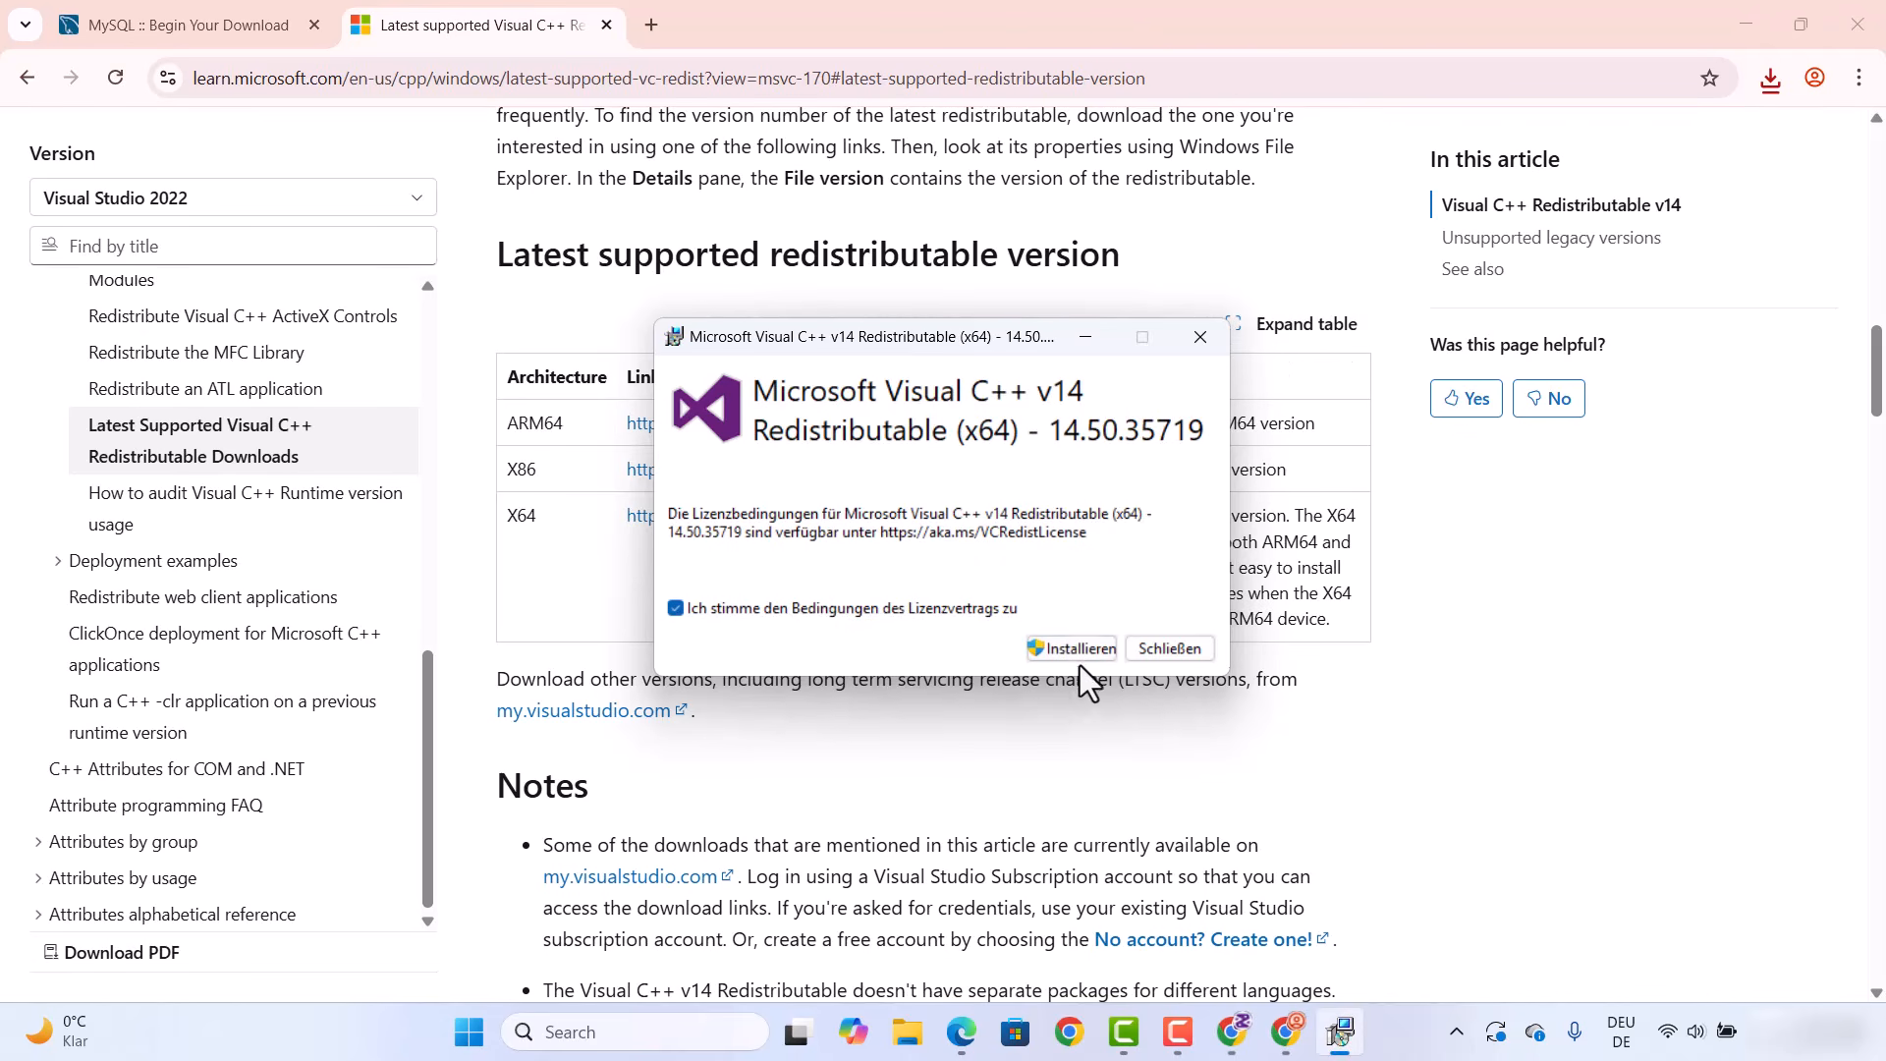
{"action": "left_click", "coordinate": [1068, 649]}
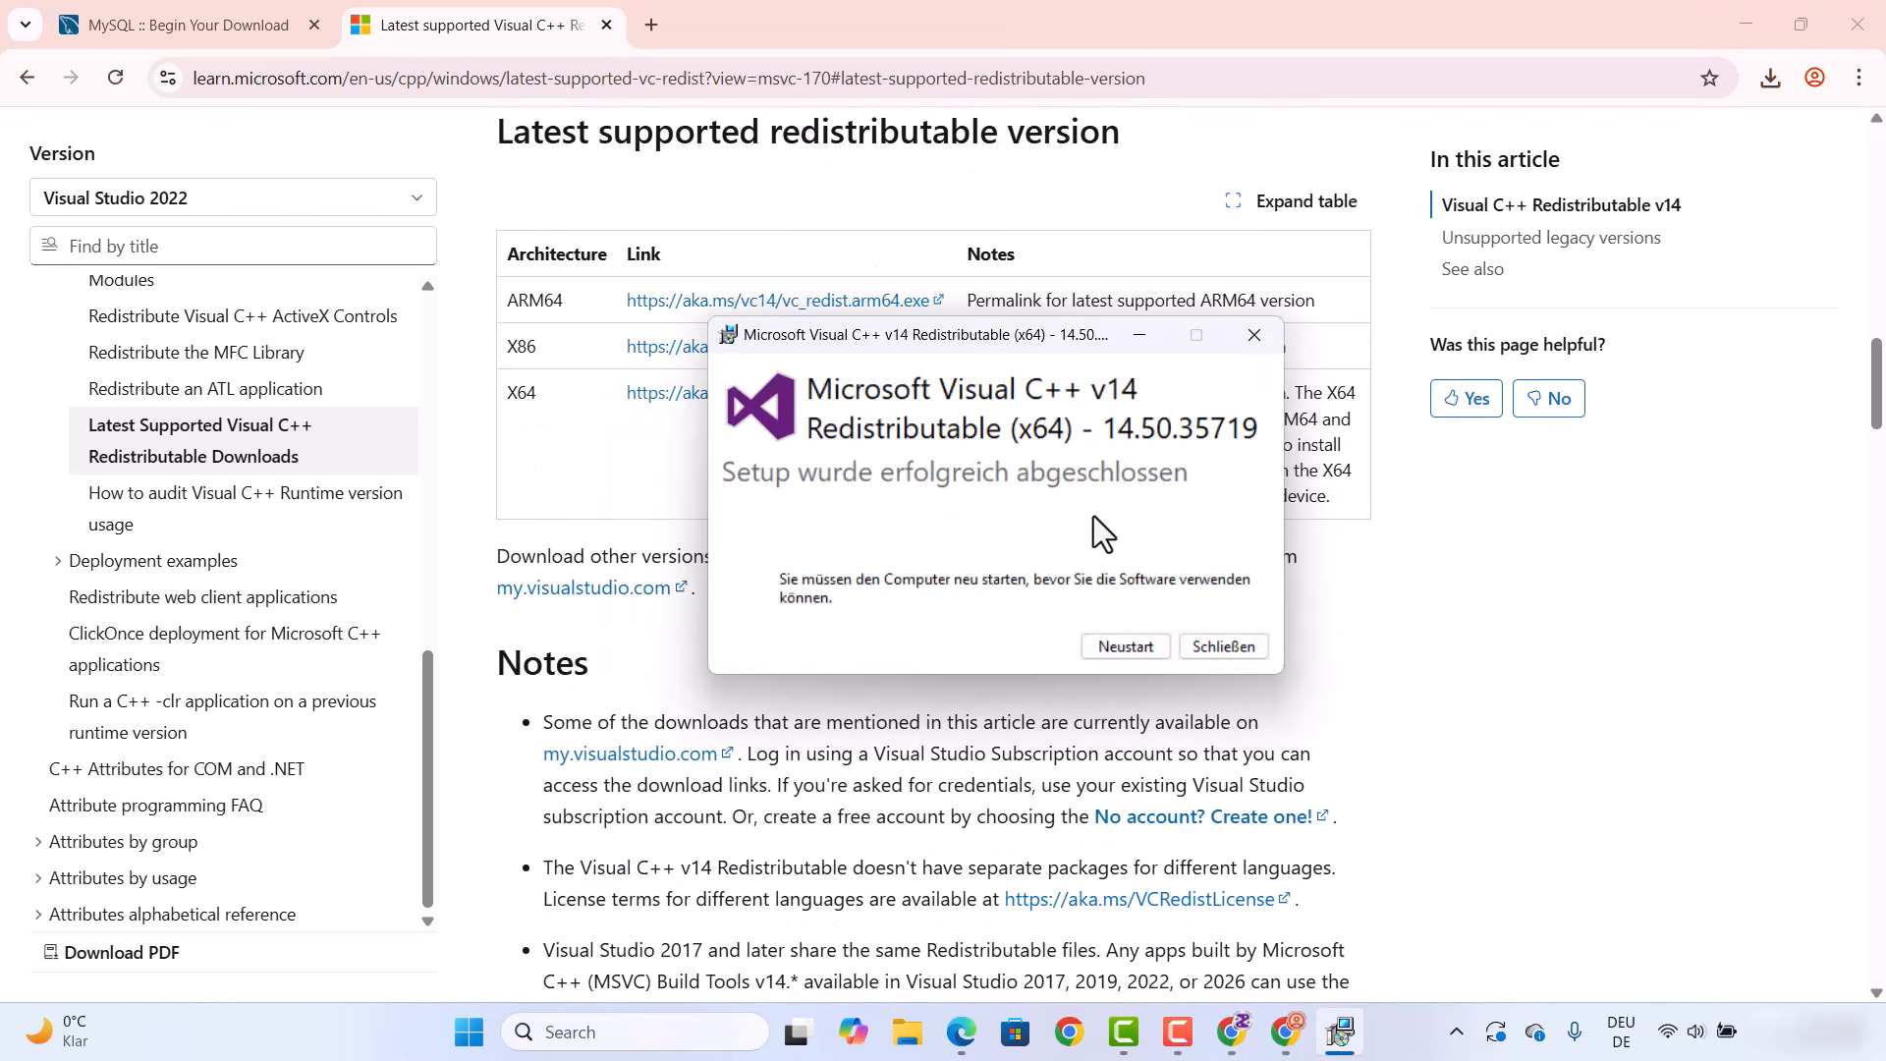
{"action": "left_click", "coordinate": [1747, 27]}
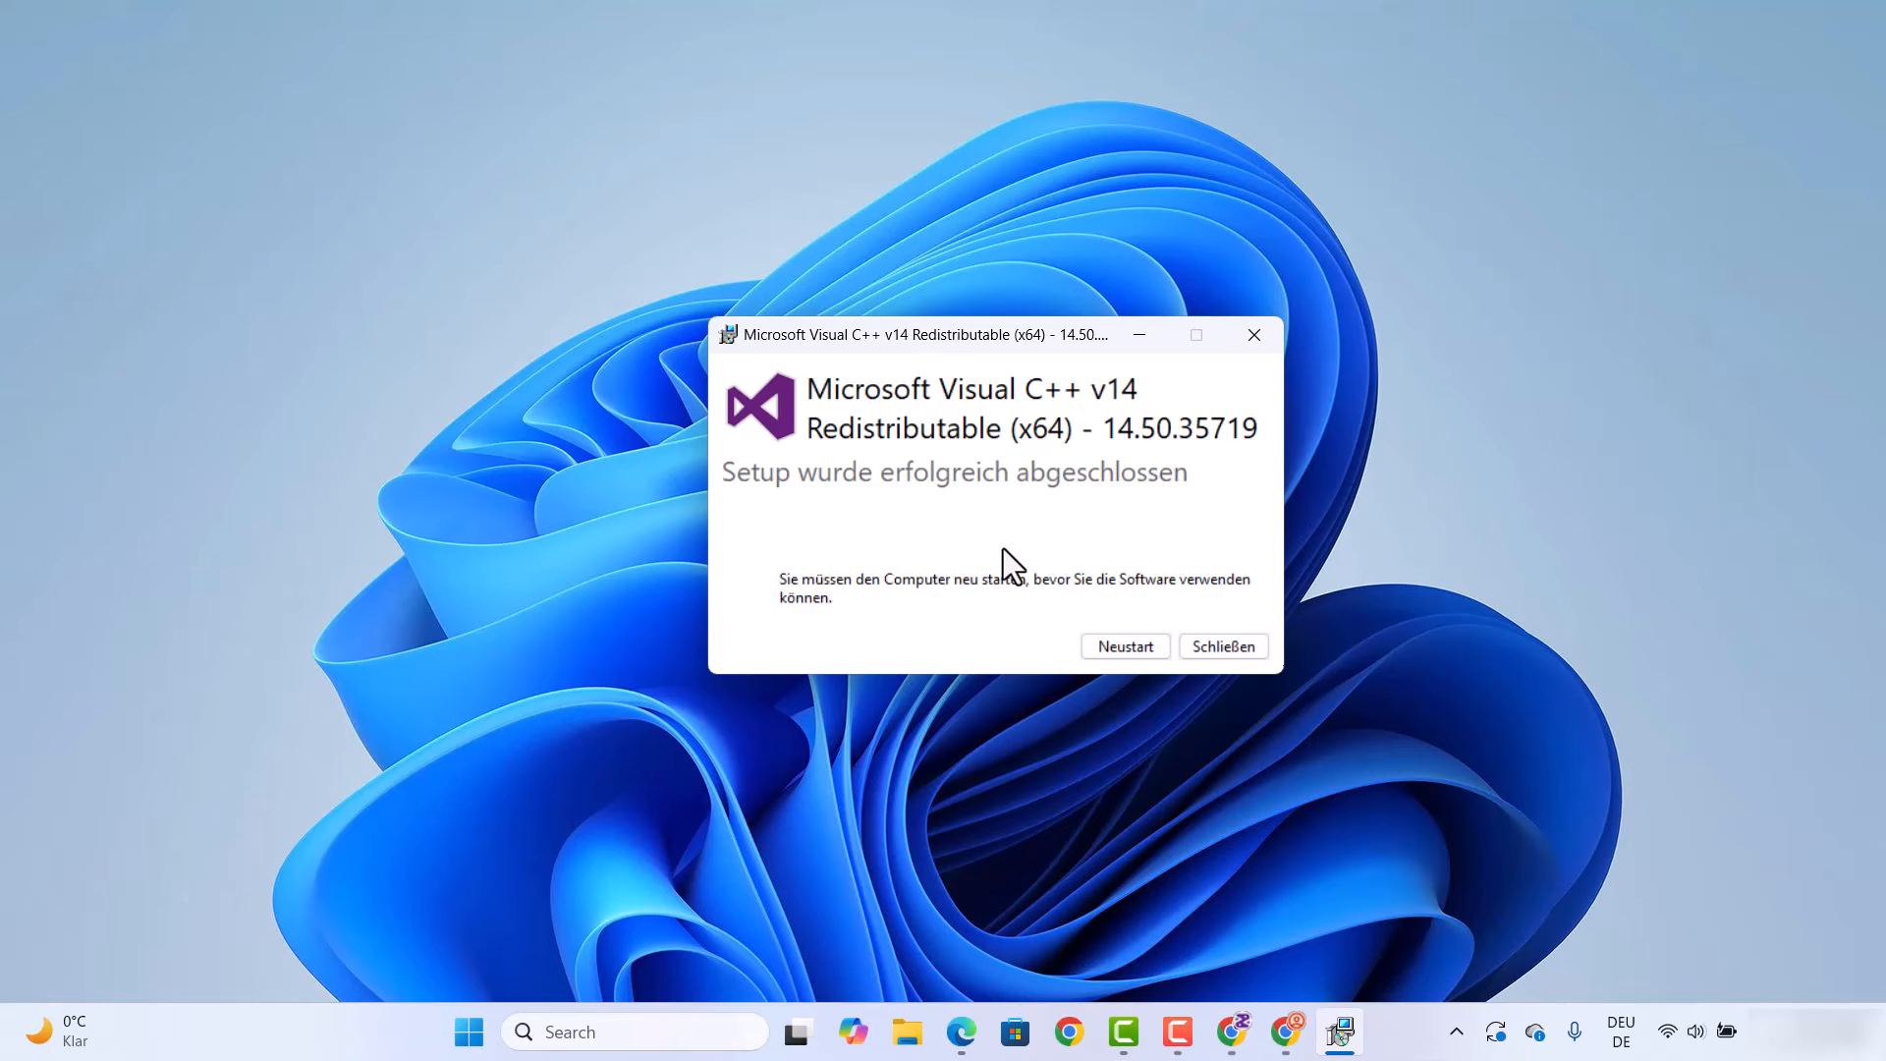
{"action": "left_click", "coordinate": [1212, 651]}
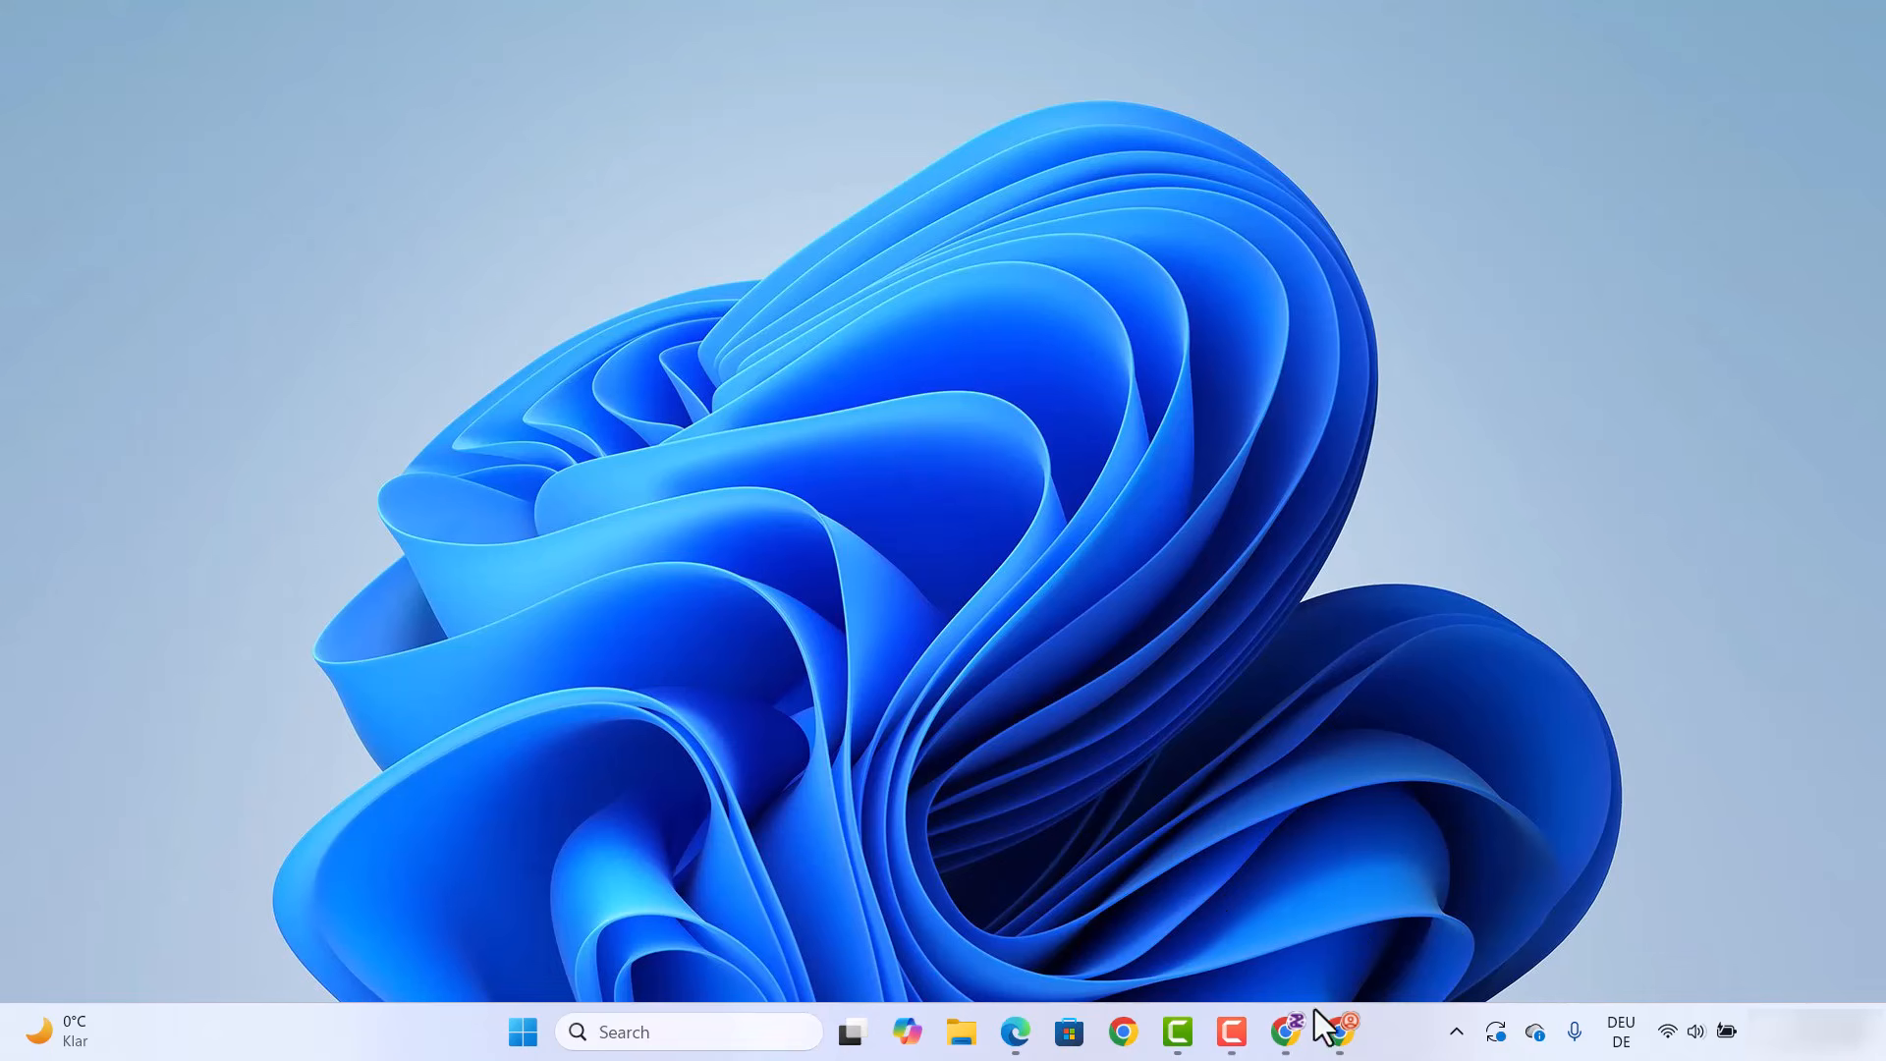
Run mysql-9.5.0-winx64.msi again from Chrome's recent downloads and minimize the browser
{"action": "left_click", "coordinate": [1339, 1023]}
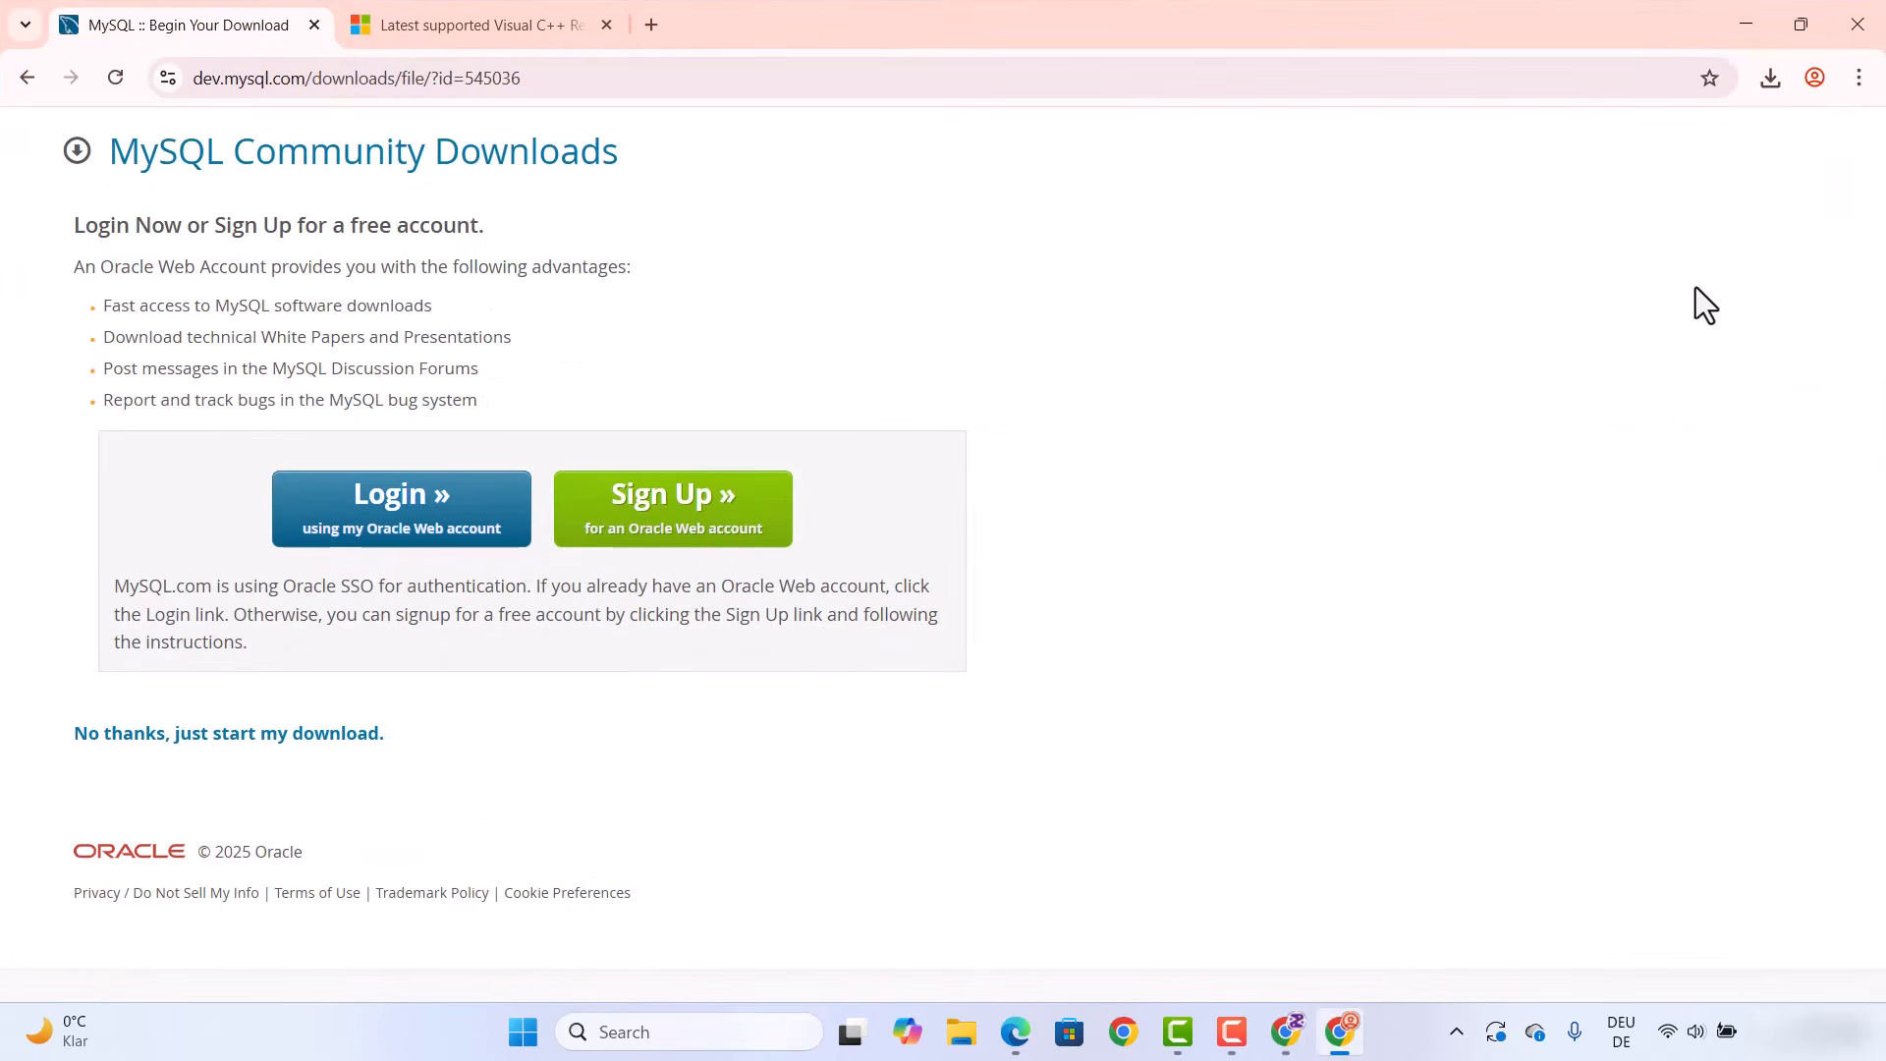
{"action": "left_click", "coordinate": [1769, 78]}
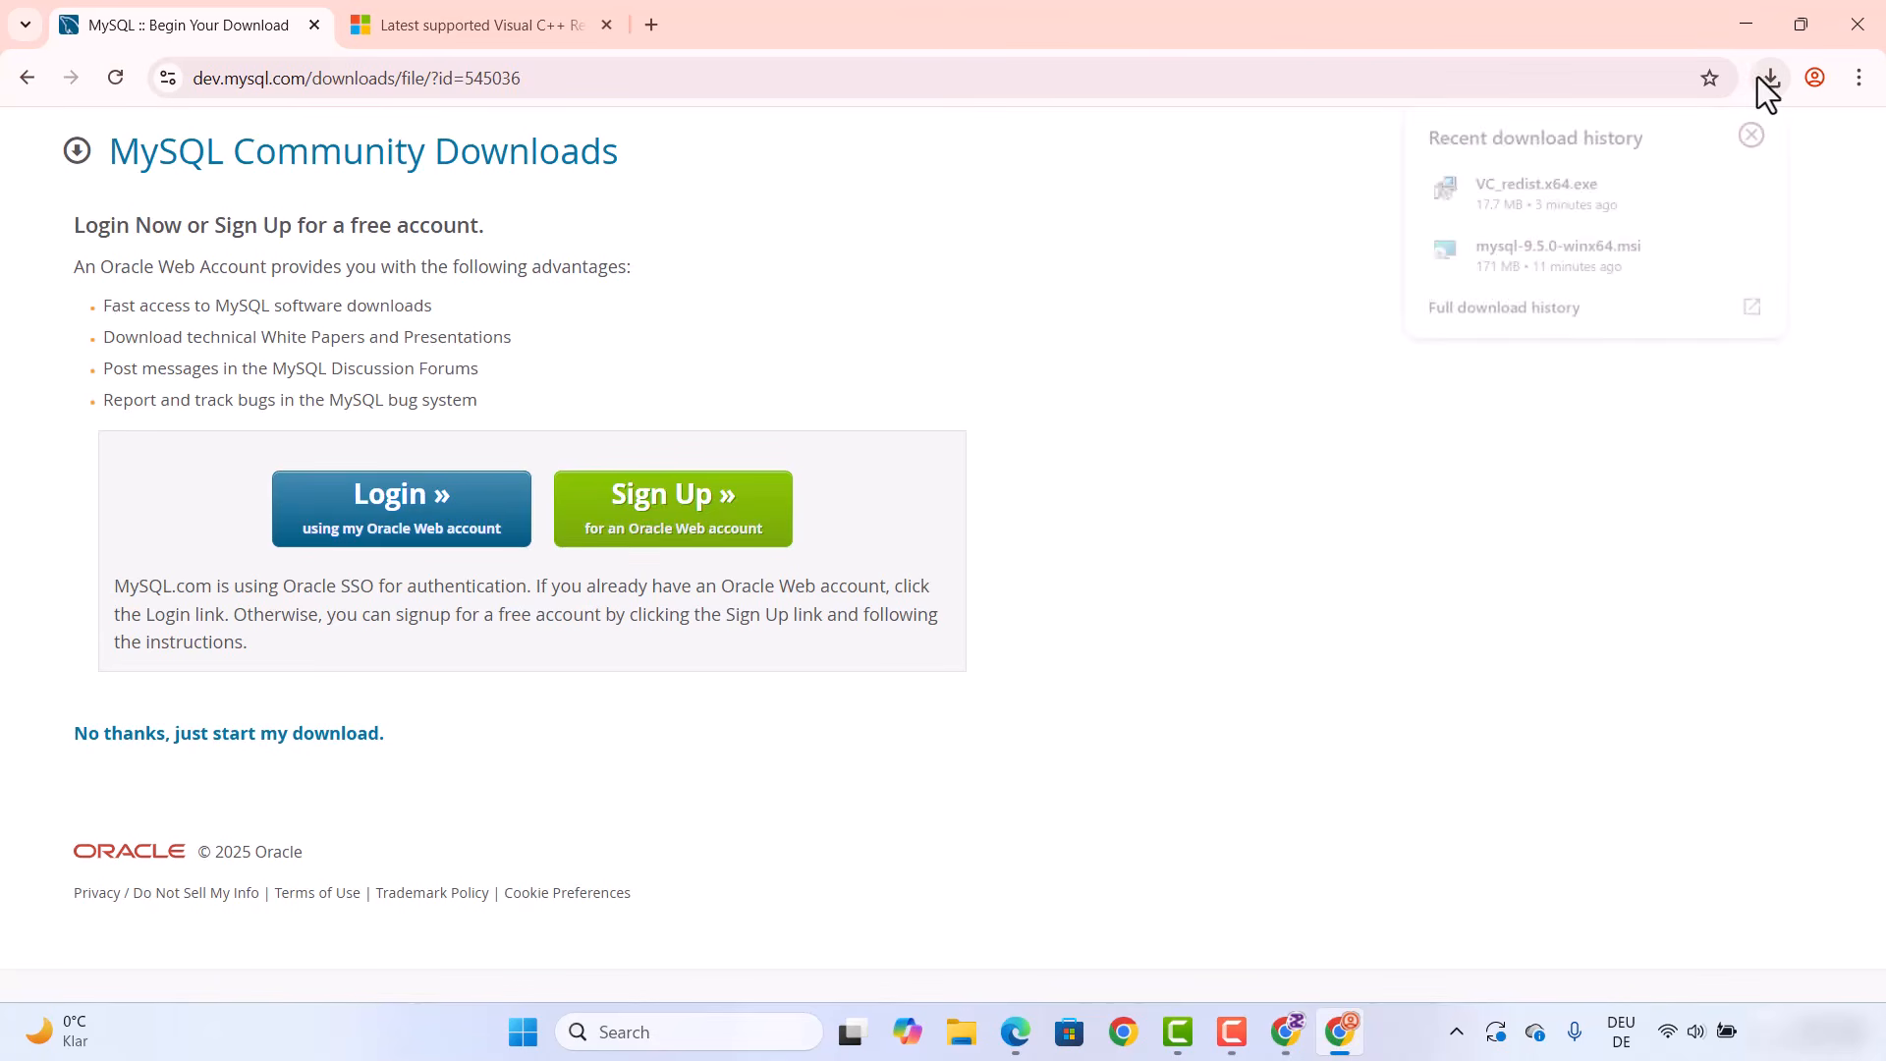
{"action": "left_click", "coordinate": [1535, 258]}
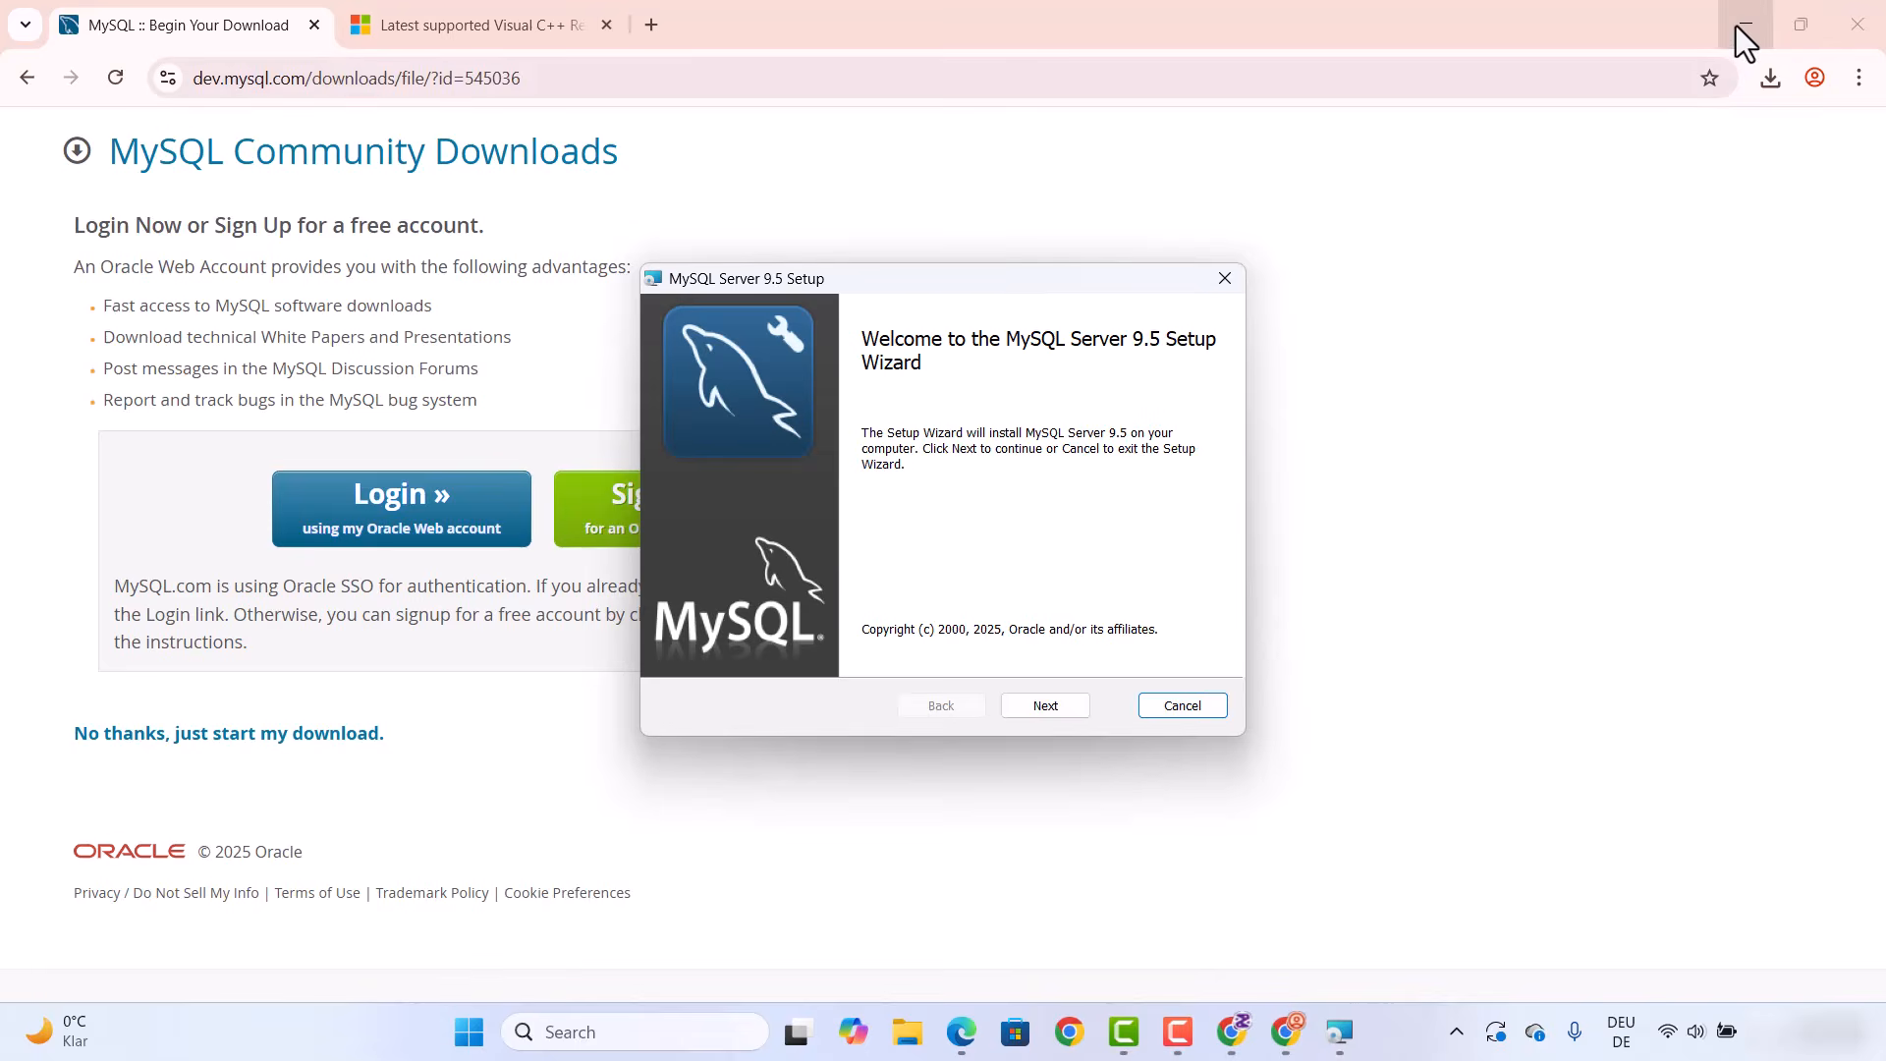
{"action": "left_click", "coordinate": [1744, 24]}
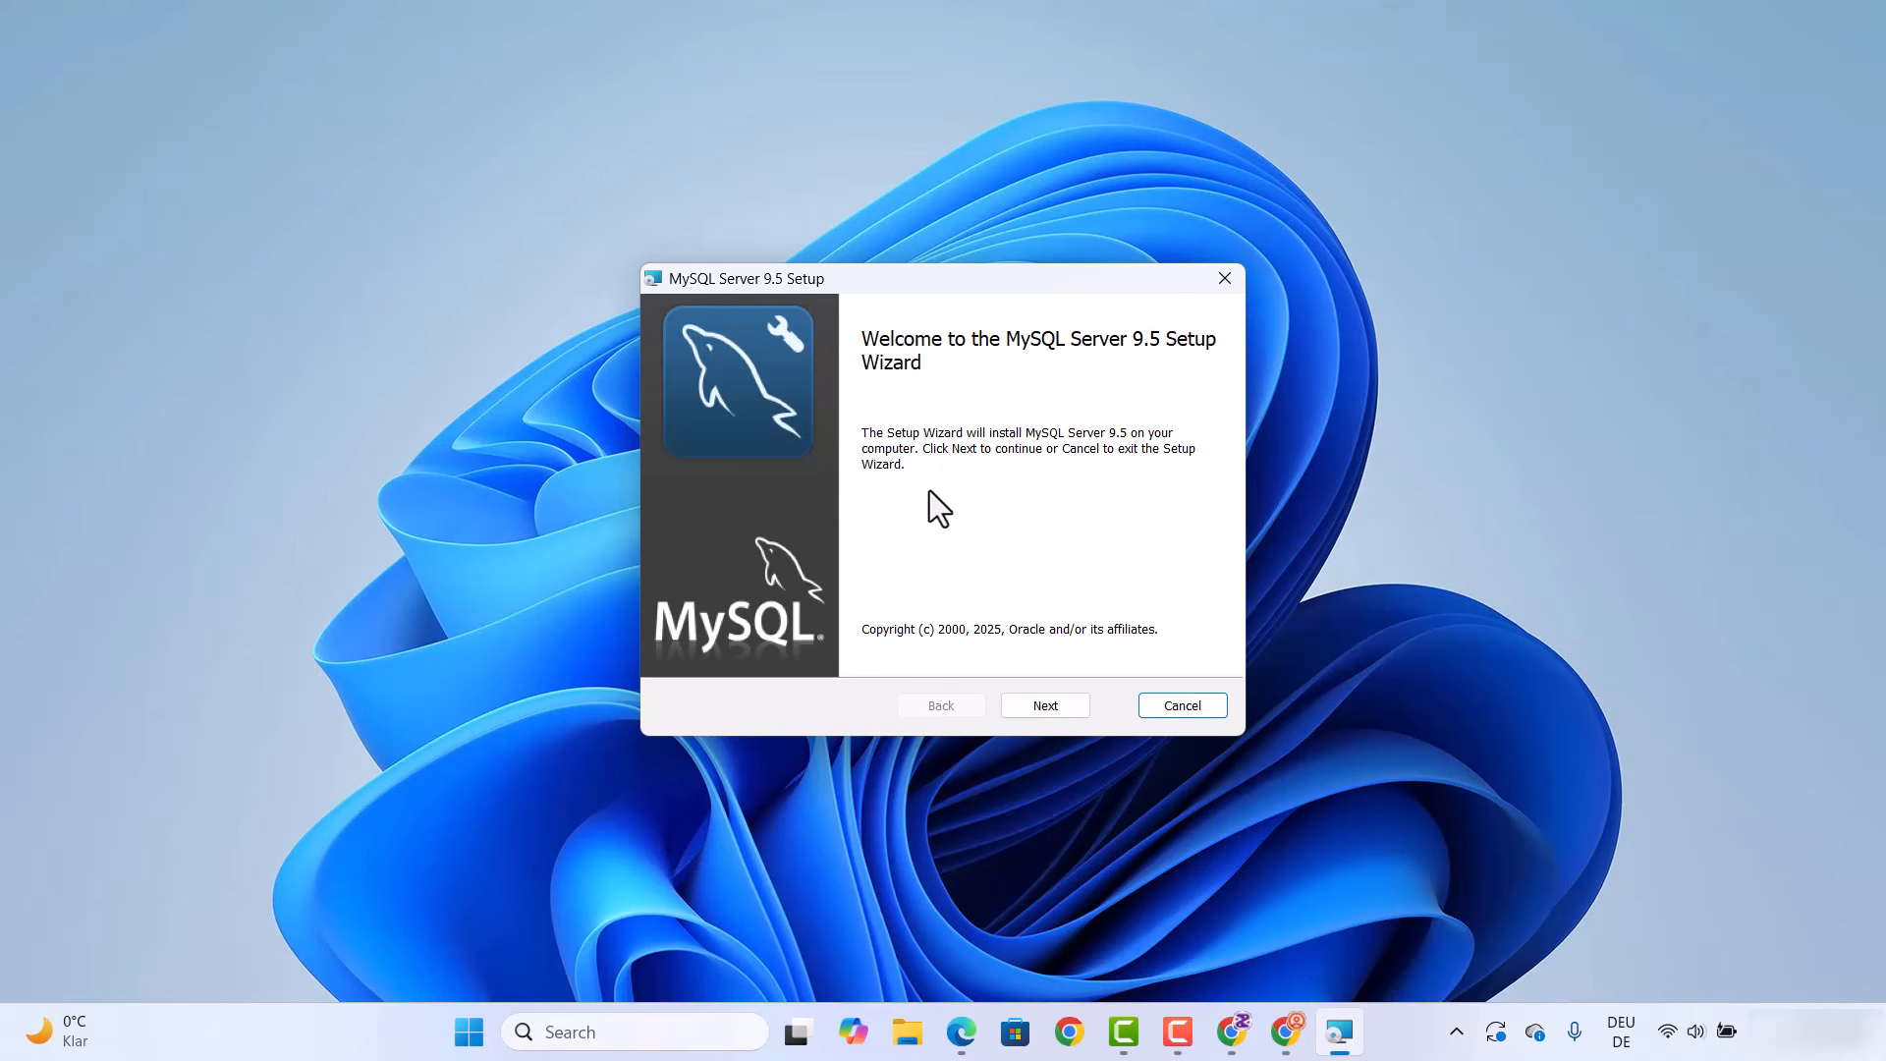
Accept the license agreement in the MySQL Server 9.5 setup wizard and continue to the setup type choice
{"action": "left_click", "coordinate": [1030, 705]}
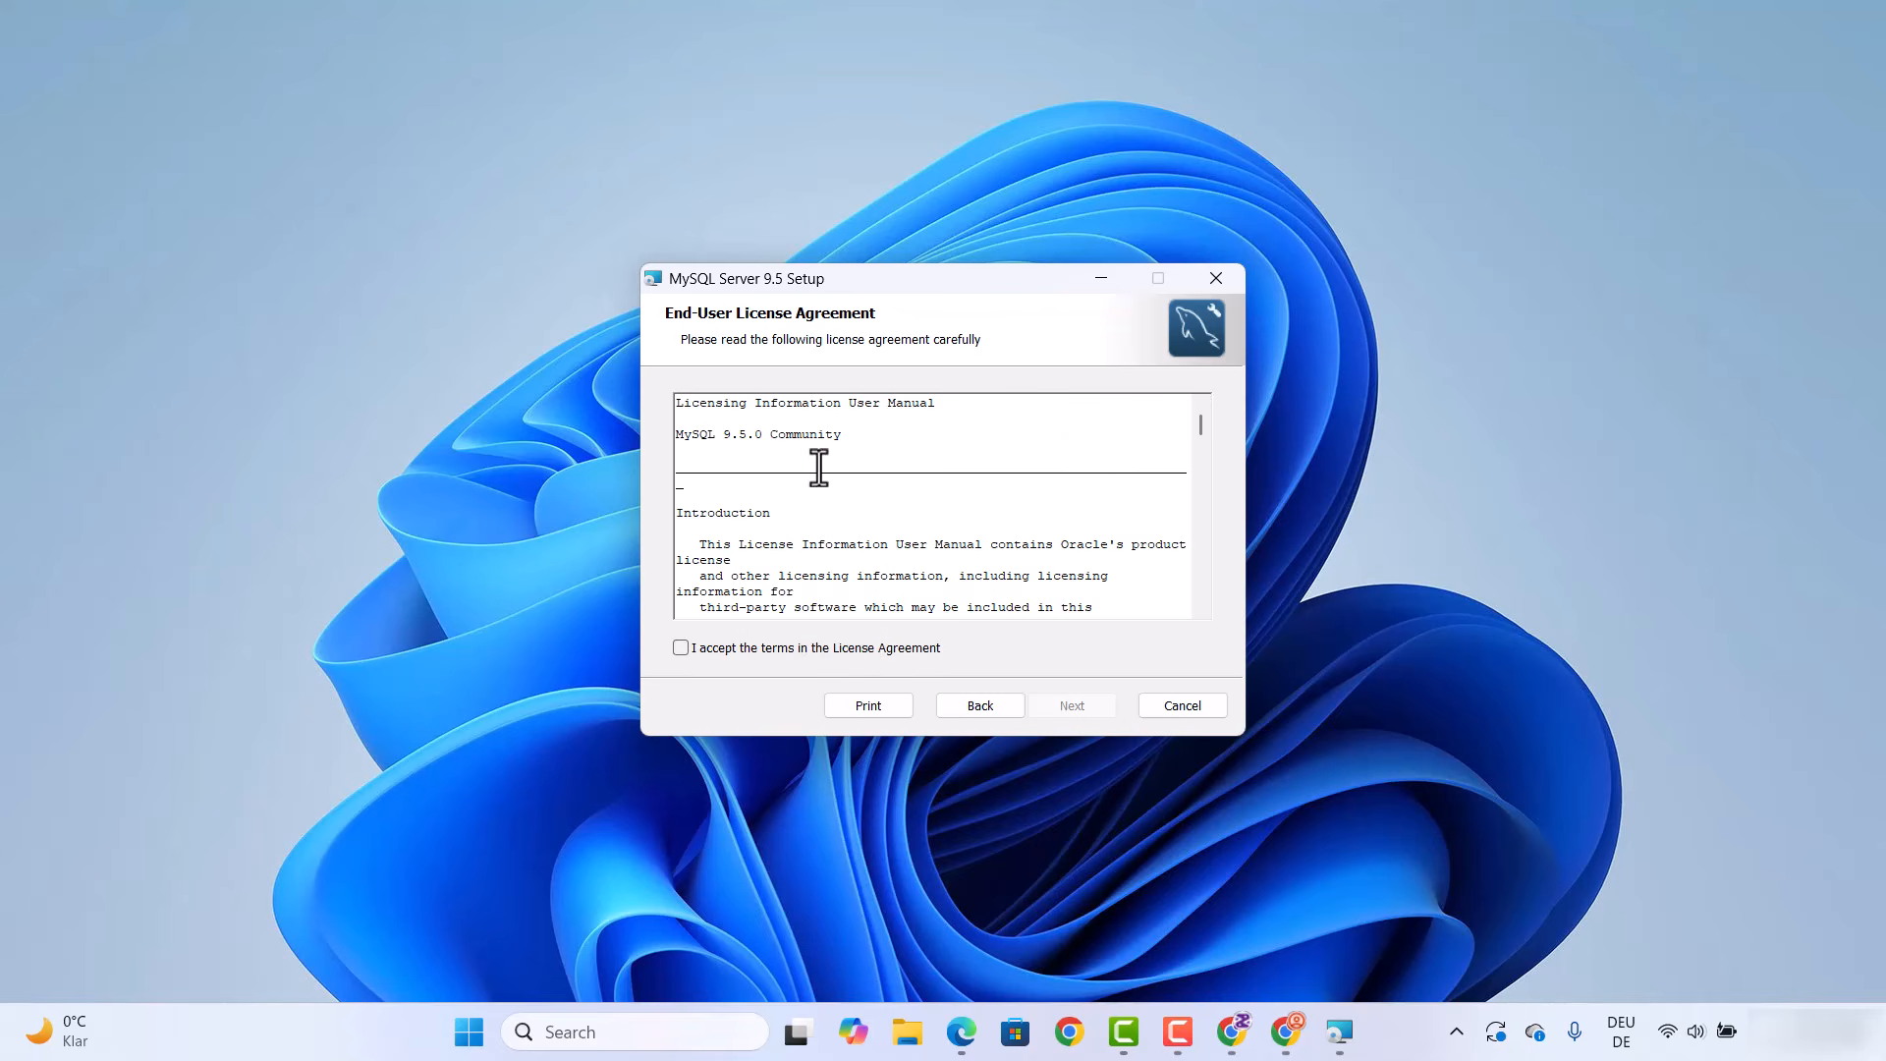
{"action": "scroll", "coordinate": [822, 463], "scroll_direction": "down", "scroll_amount": 15}
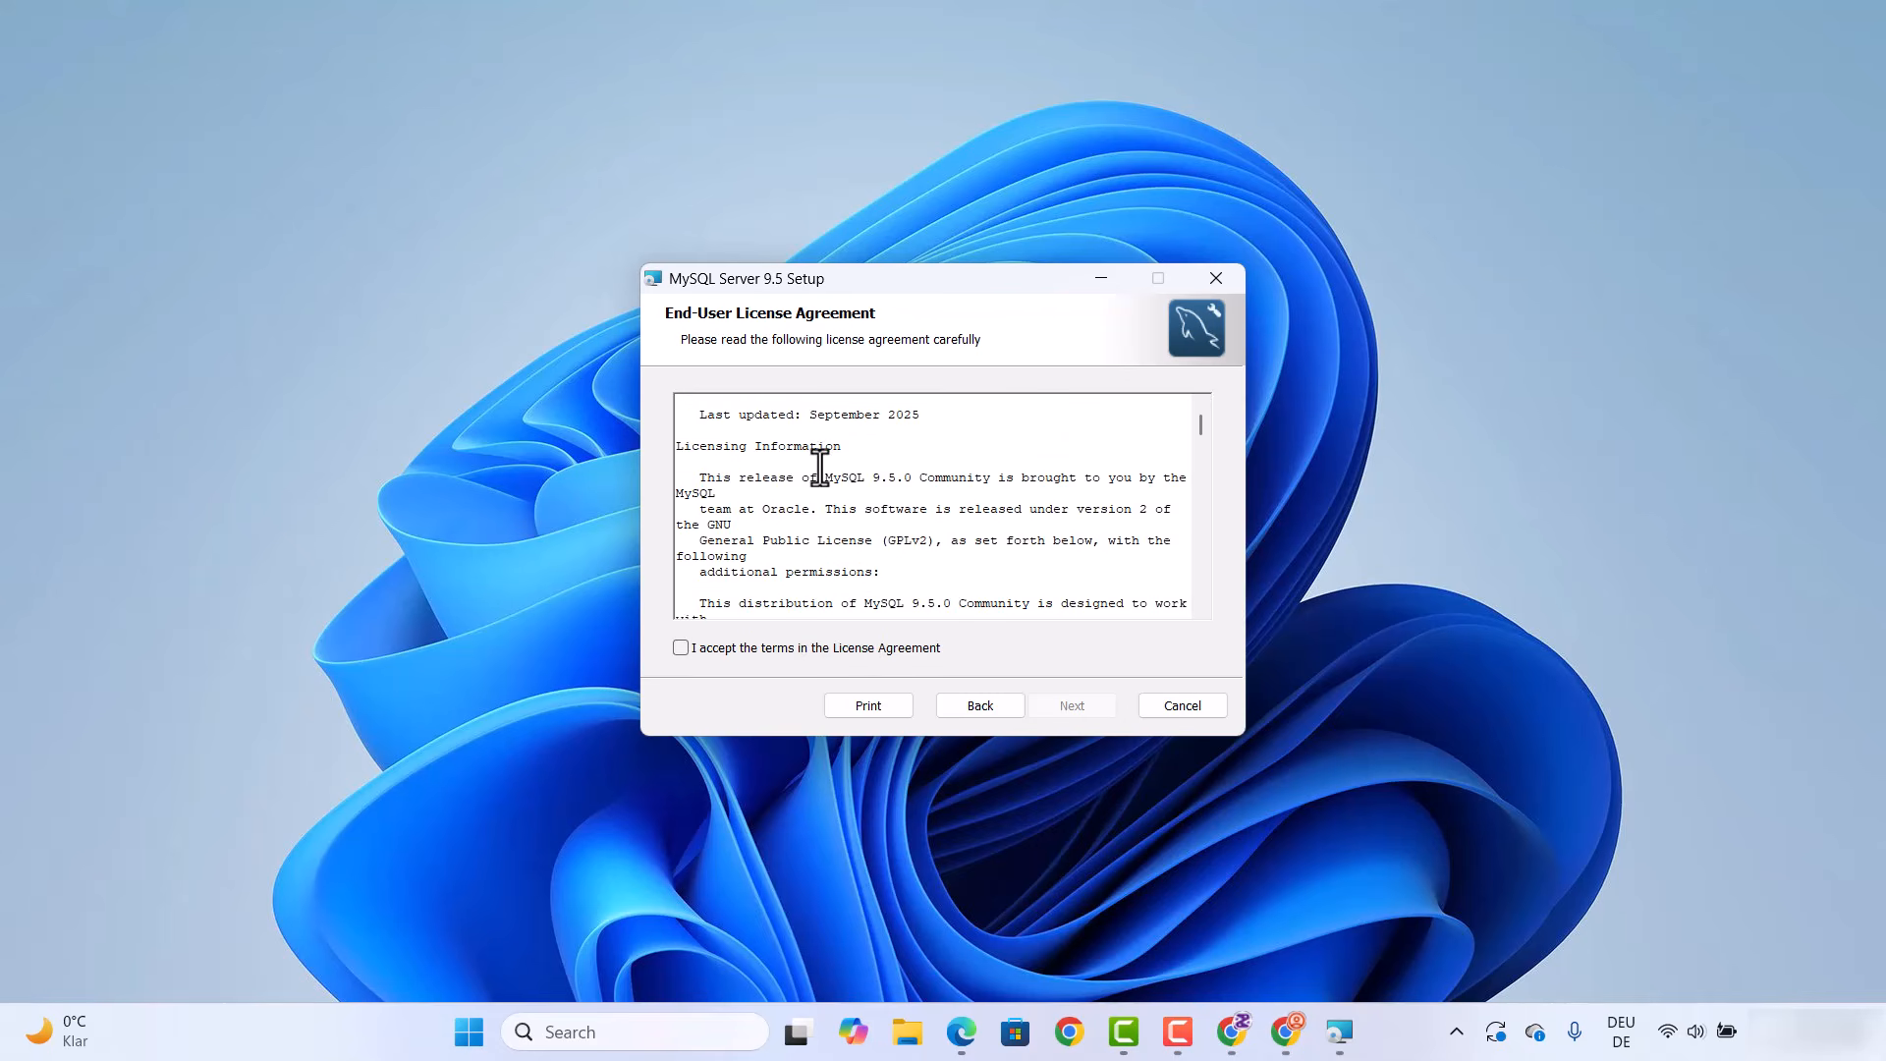
{"action": "left_click", "coordinate": [679, 649]}
{"action": "left_click", "coordinate": [1072, 707]}
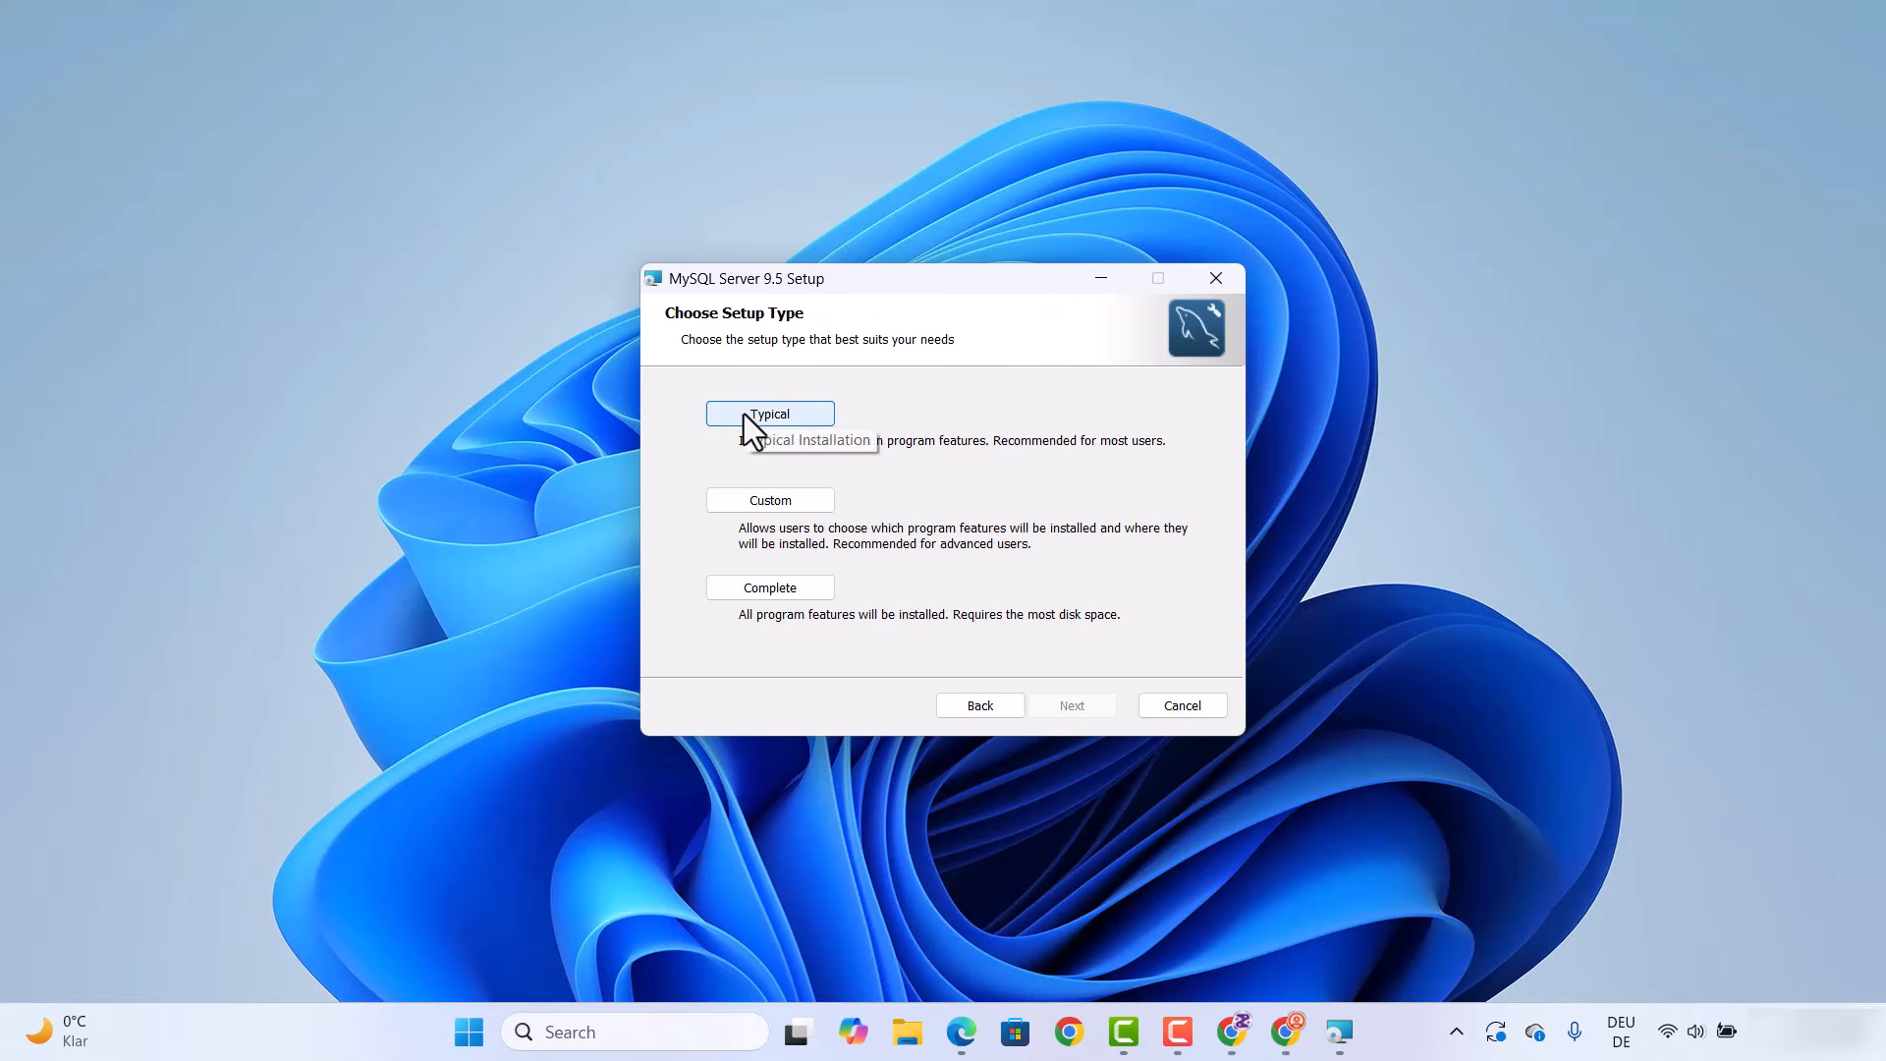
Install MySQL Server 9.5 with the Complete setup type and launch MySQL Configurator, proceeding to its data directory settings
{"action": "left_click", "coordinate": [778, 594]}
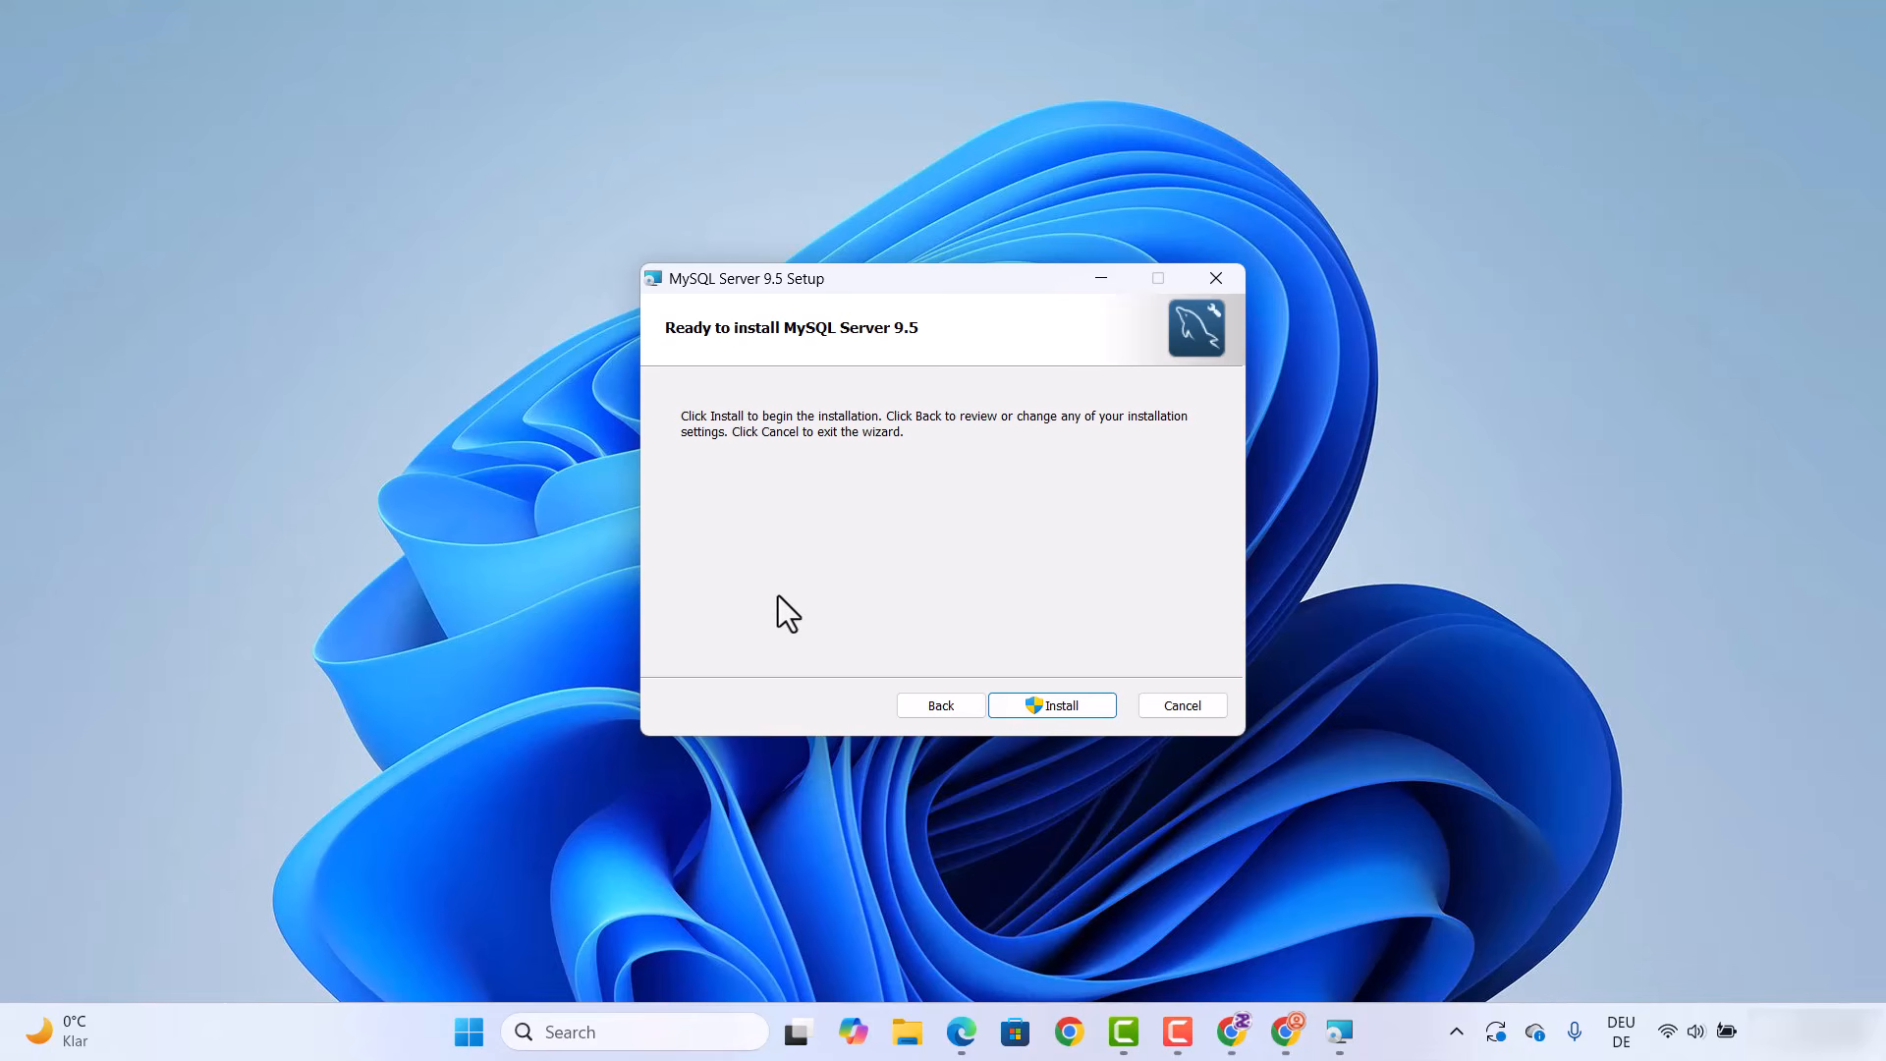
{"action": "left_click", "coordinate": [1038, 705]}
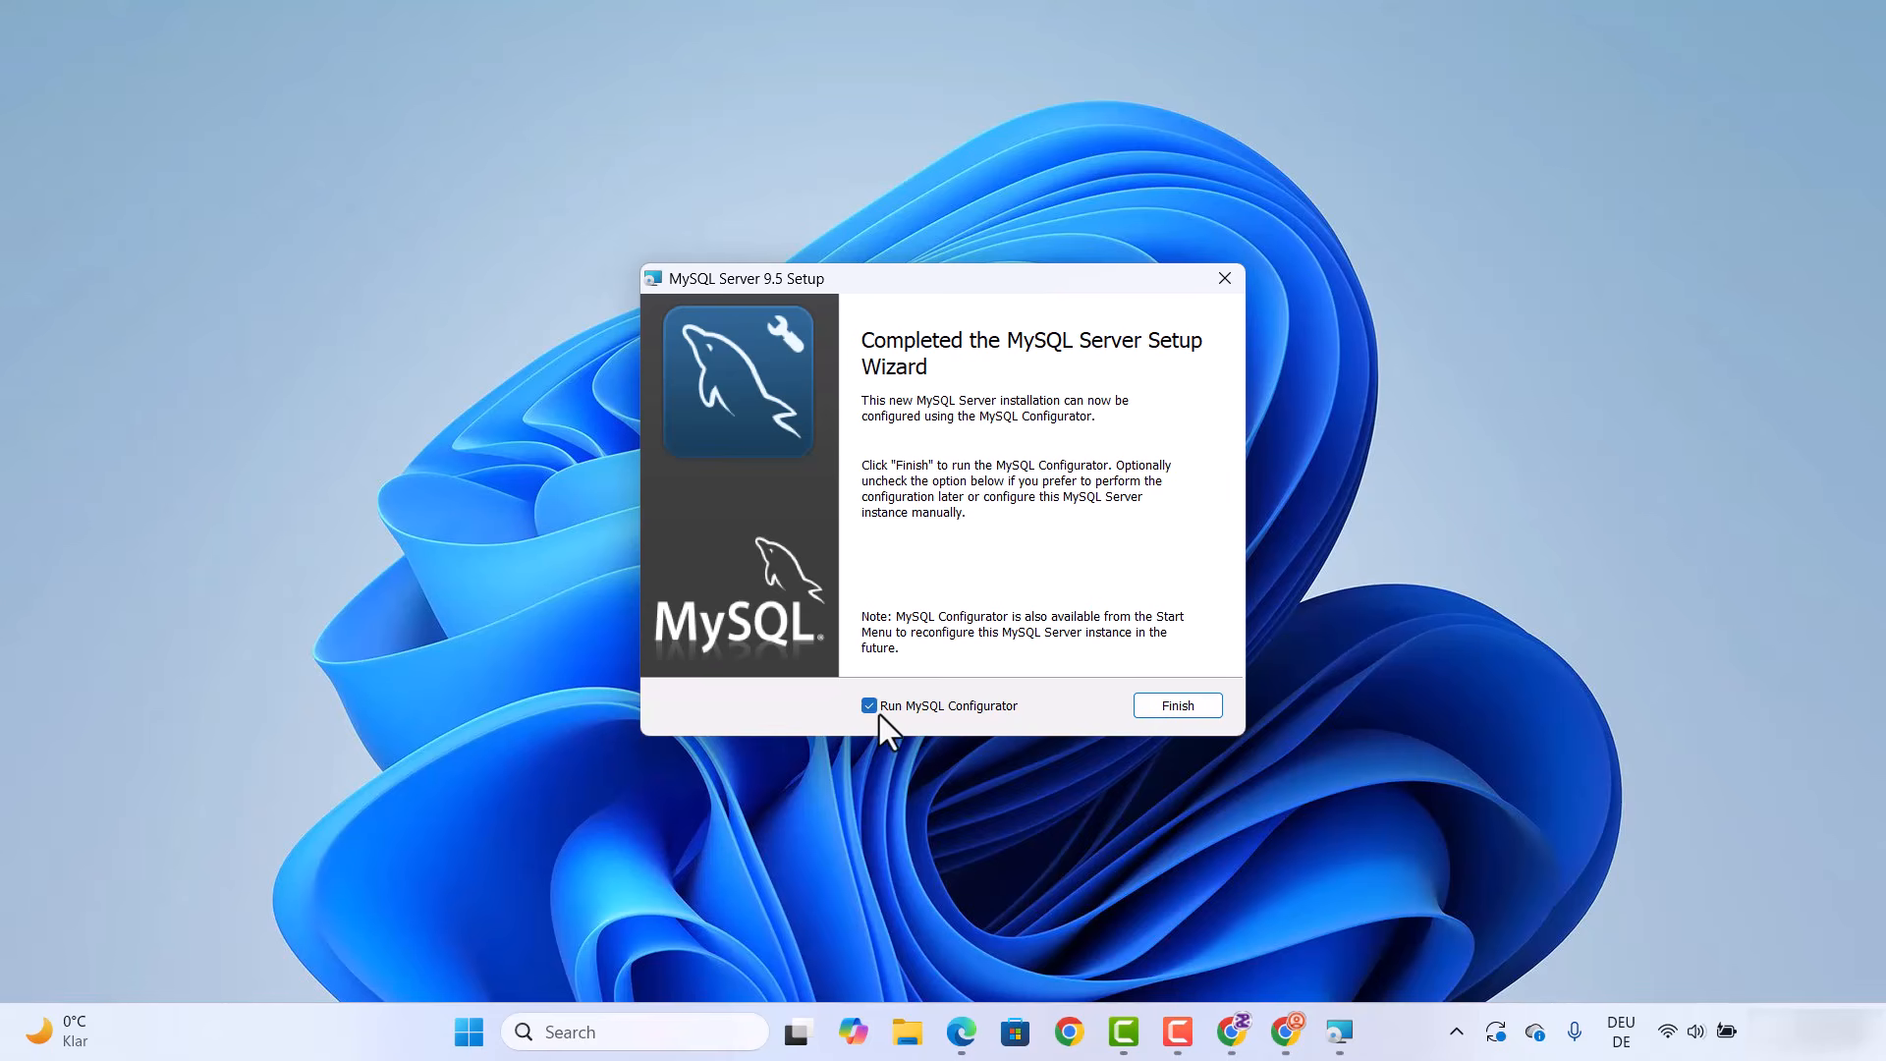
{"action": "left_click", "coordinate": [1165, 712]}
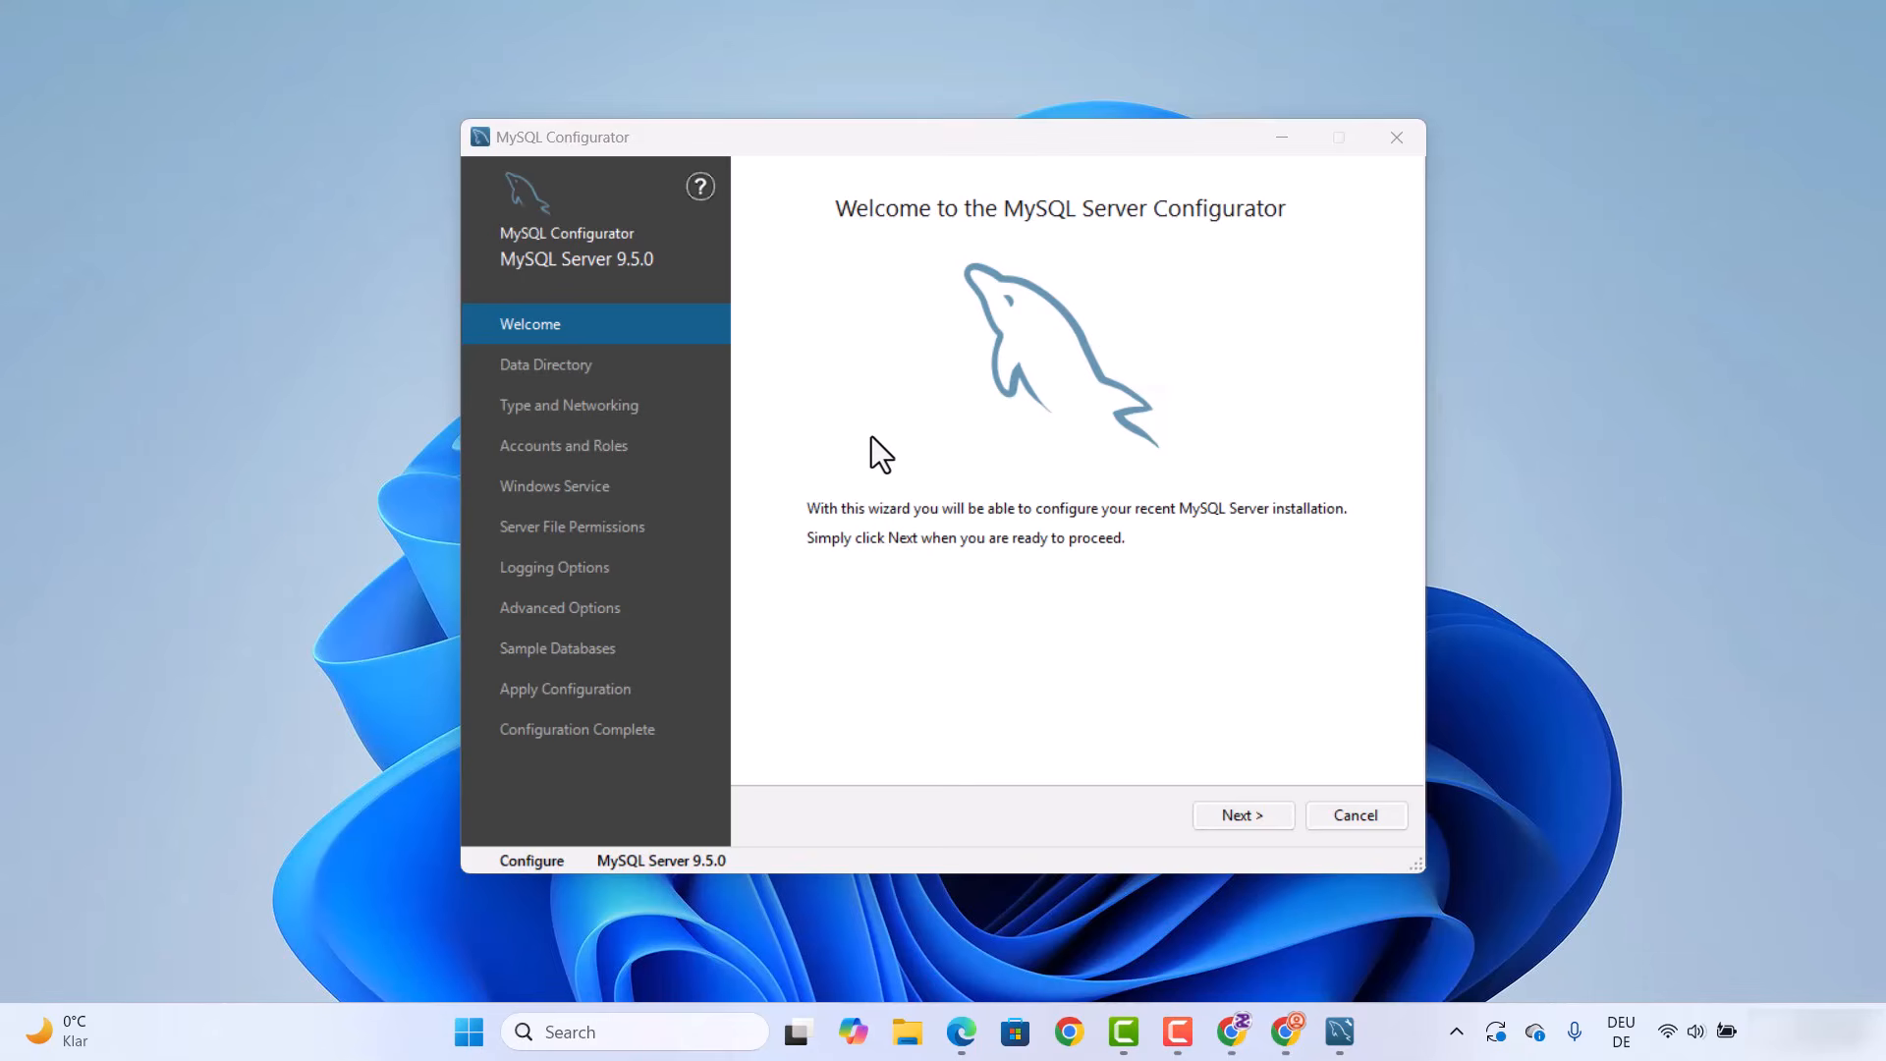
{"action": "left_click", "coordinate": [1230, 820]}
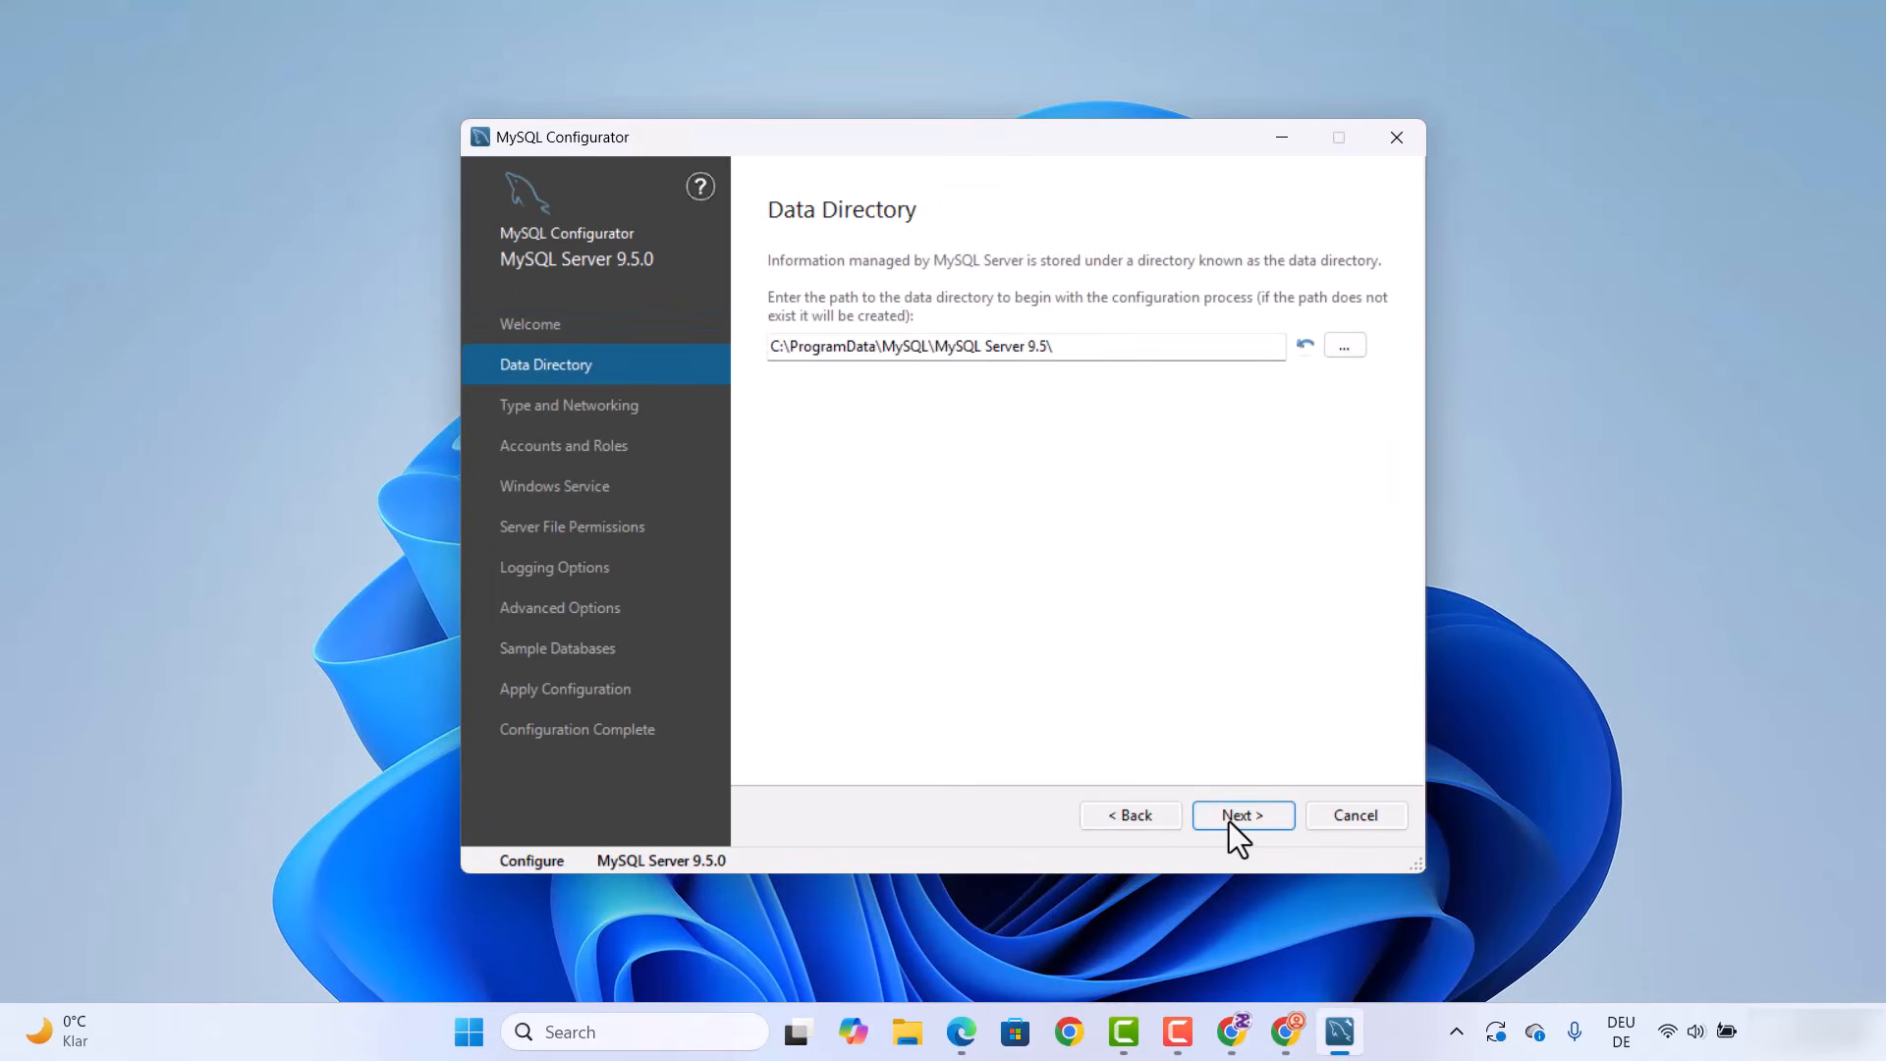
Keep the default data directory and the Development Computer configuration with TCP/IP port 3306, continuing to the accounts settings
{"action": "left_click", "coordinate": [1087, 353]}
{"action": "left_click_drag", "start_coordinate": [1087, 352], "coordinate": [766, 332]}
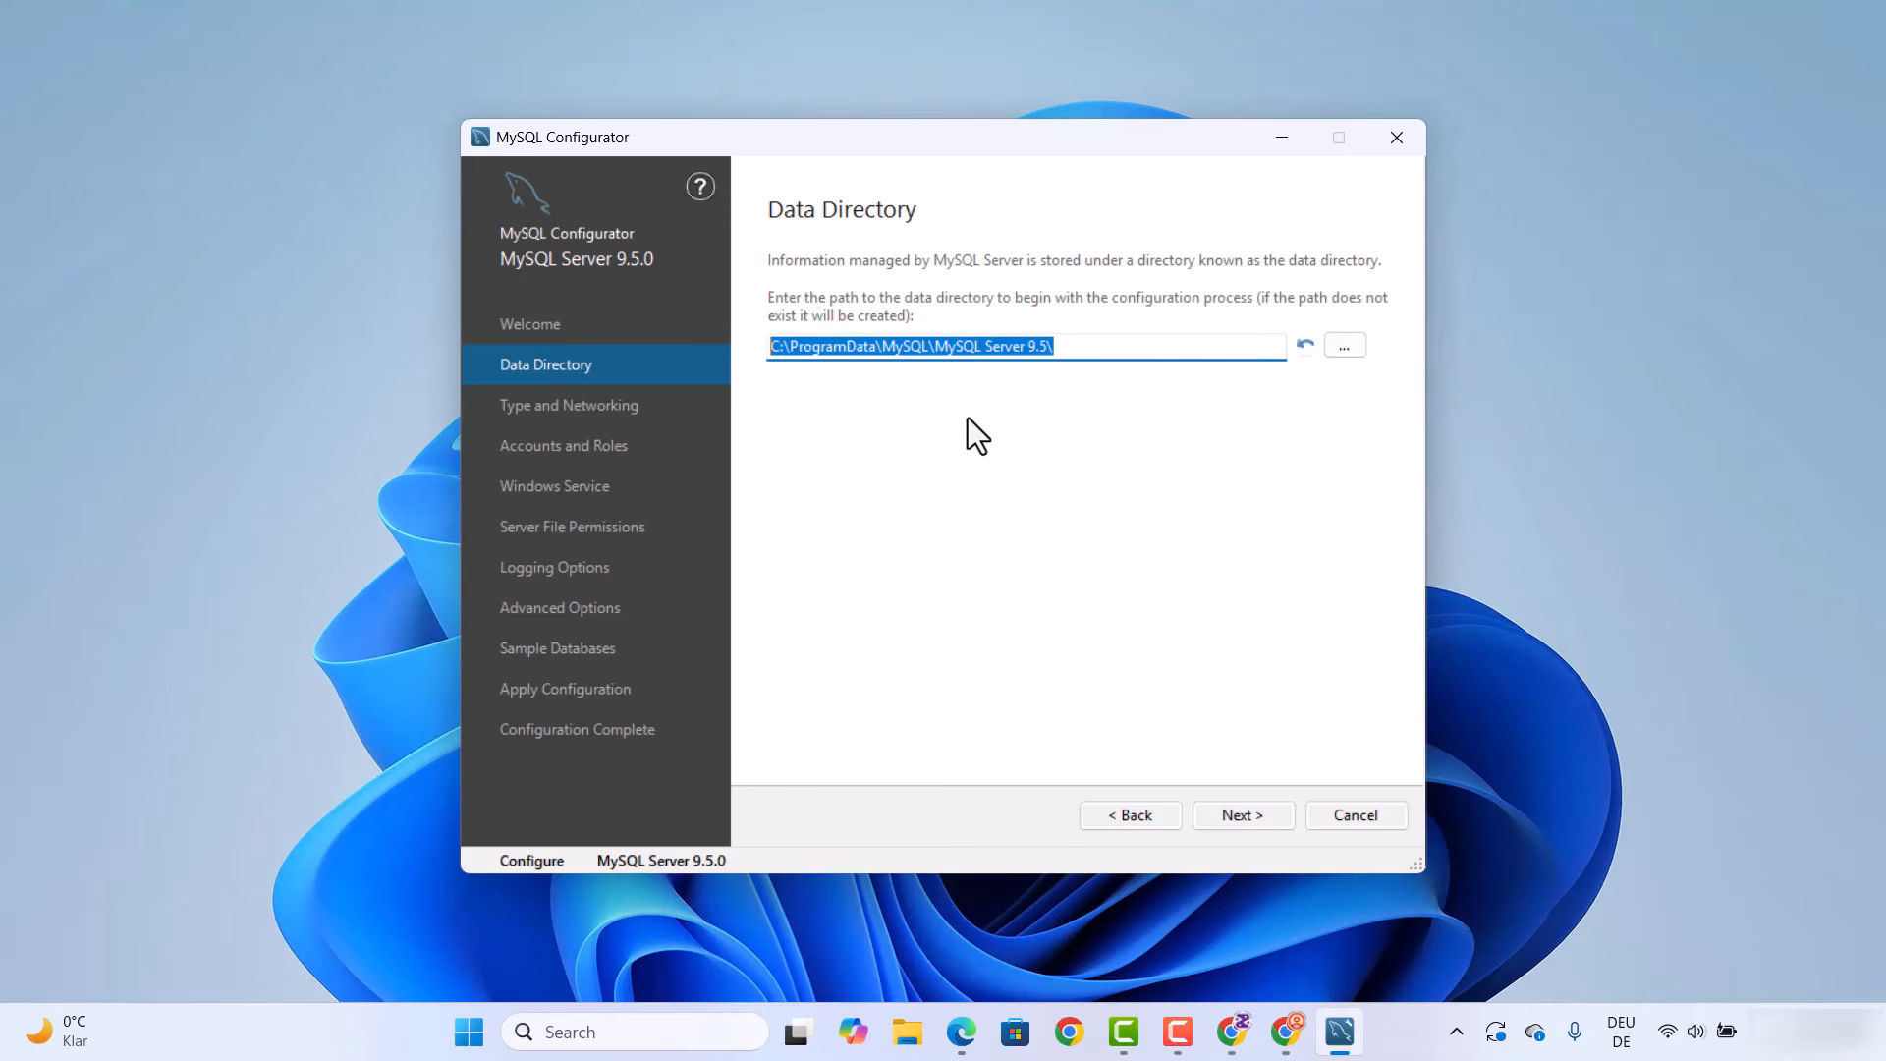
{"action": "left_click", "coordinate": [1227, 814]}
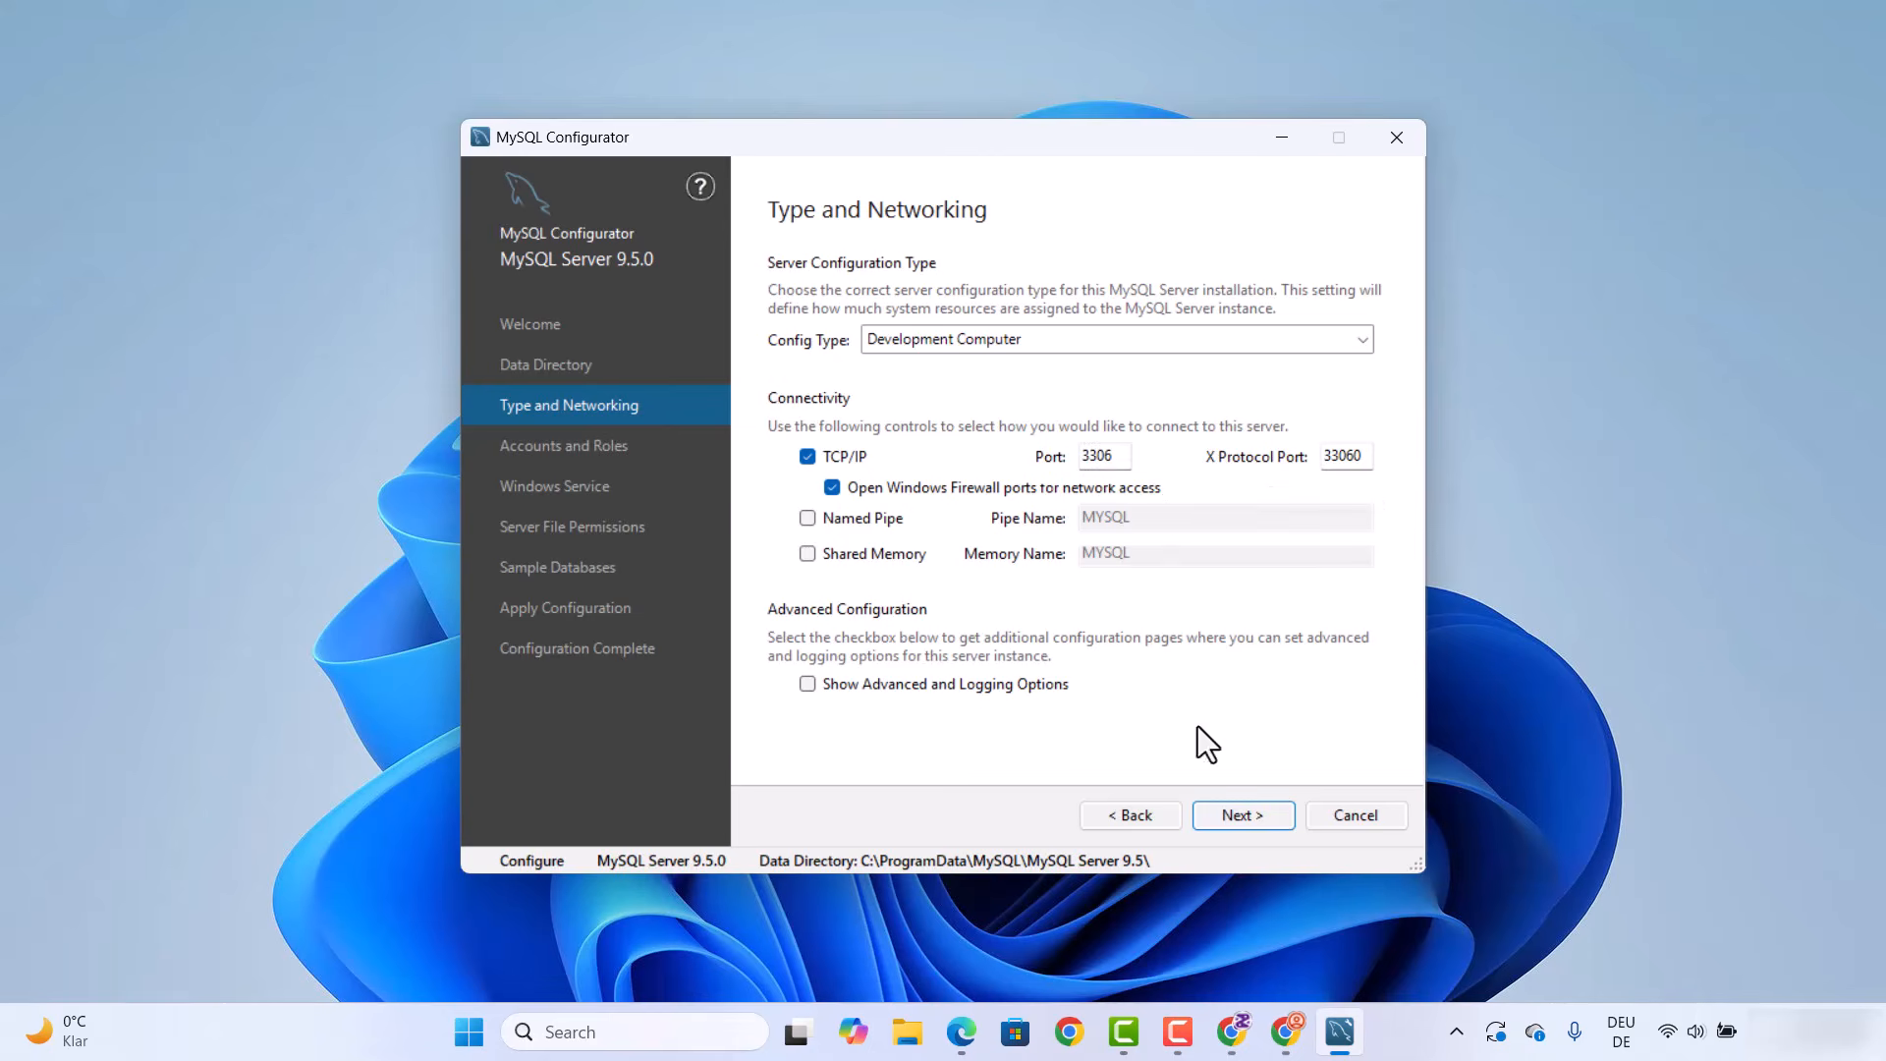
{"action": "left_click", "coordinate": [1254, 820]}
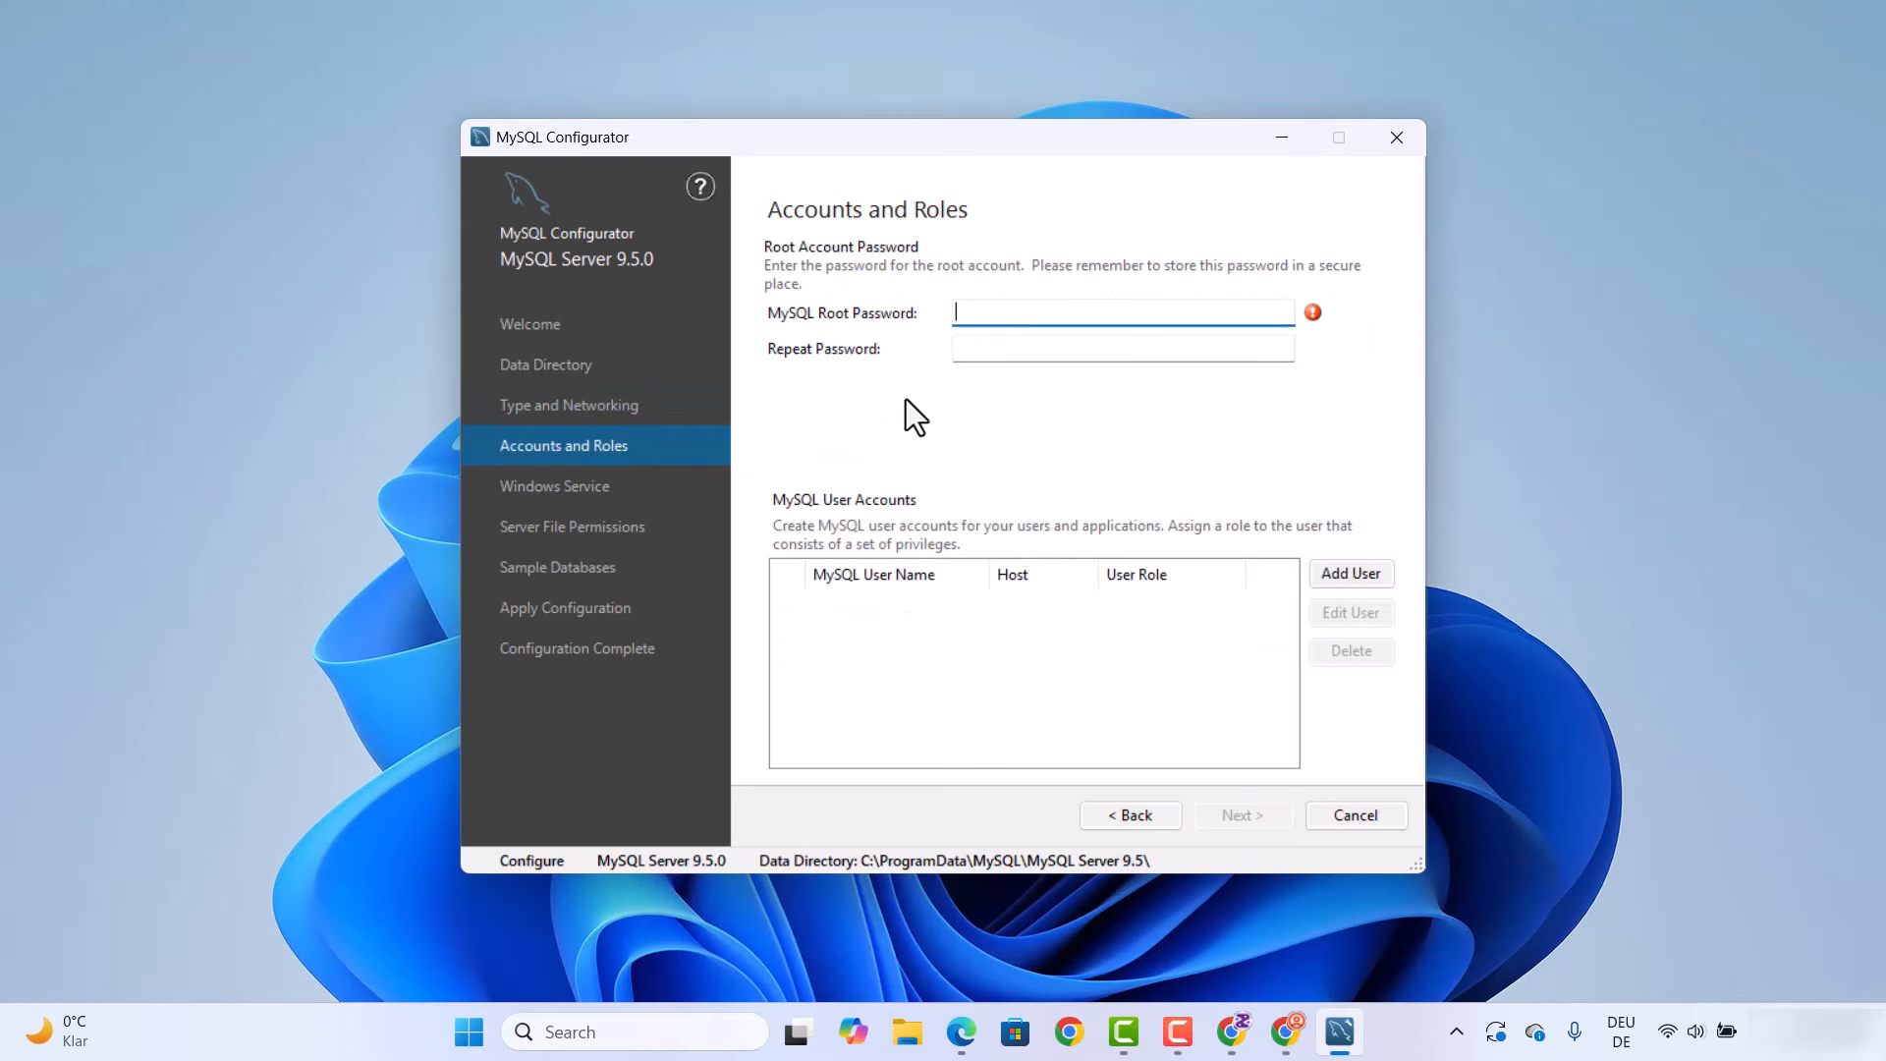
Enter and repeat the MySQL root password and continue to the Windows service settings
{"action": "type", "text": "••••"}
{"action": "left_click", "coordinate": [1028, 349]}
{"action": "type", "text": "•••"}
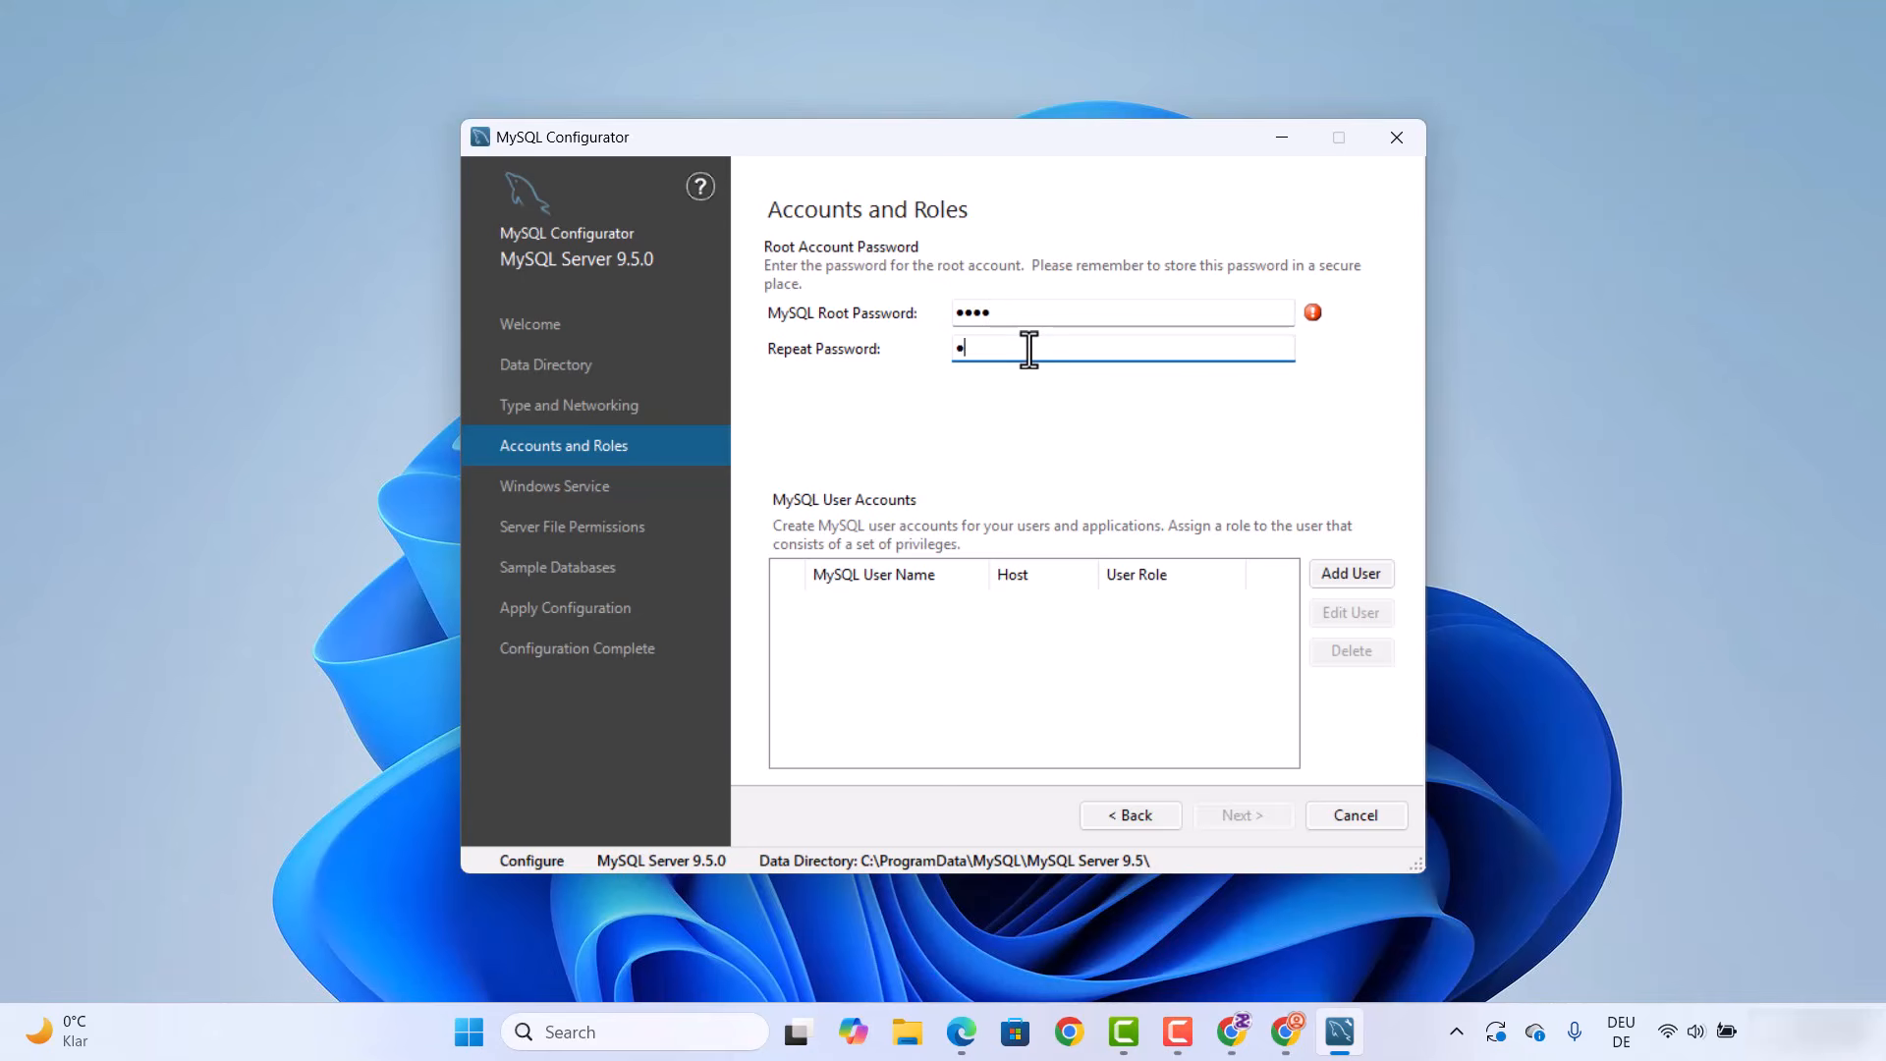
{"action": "type", "text": "•"}
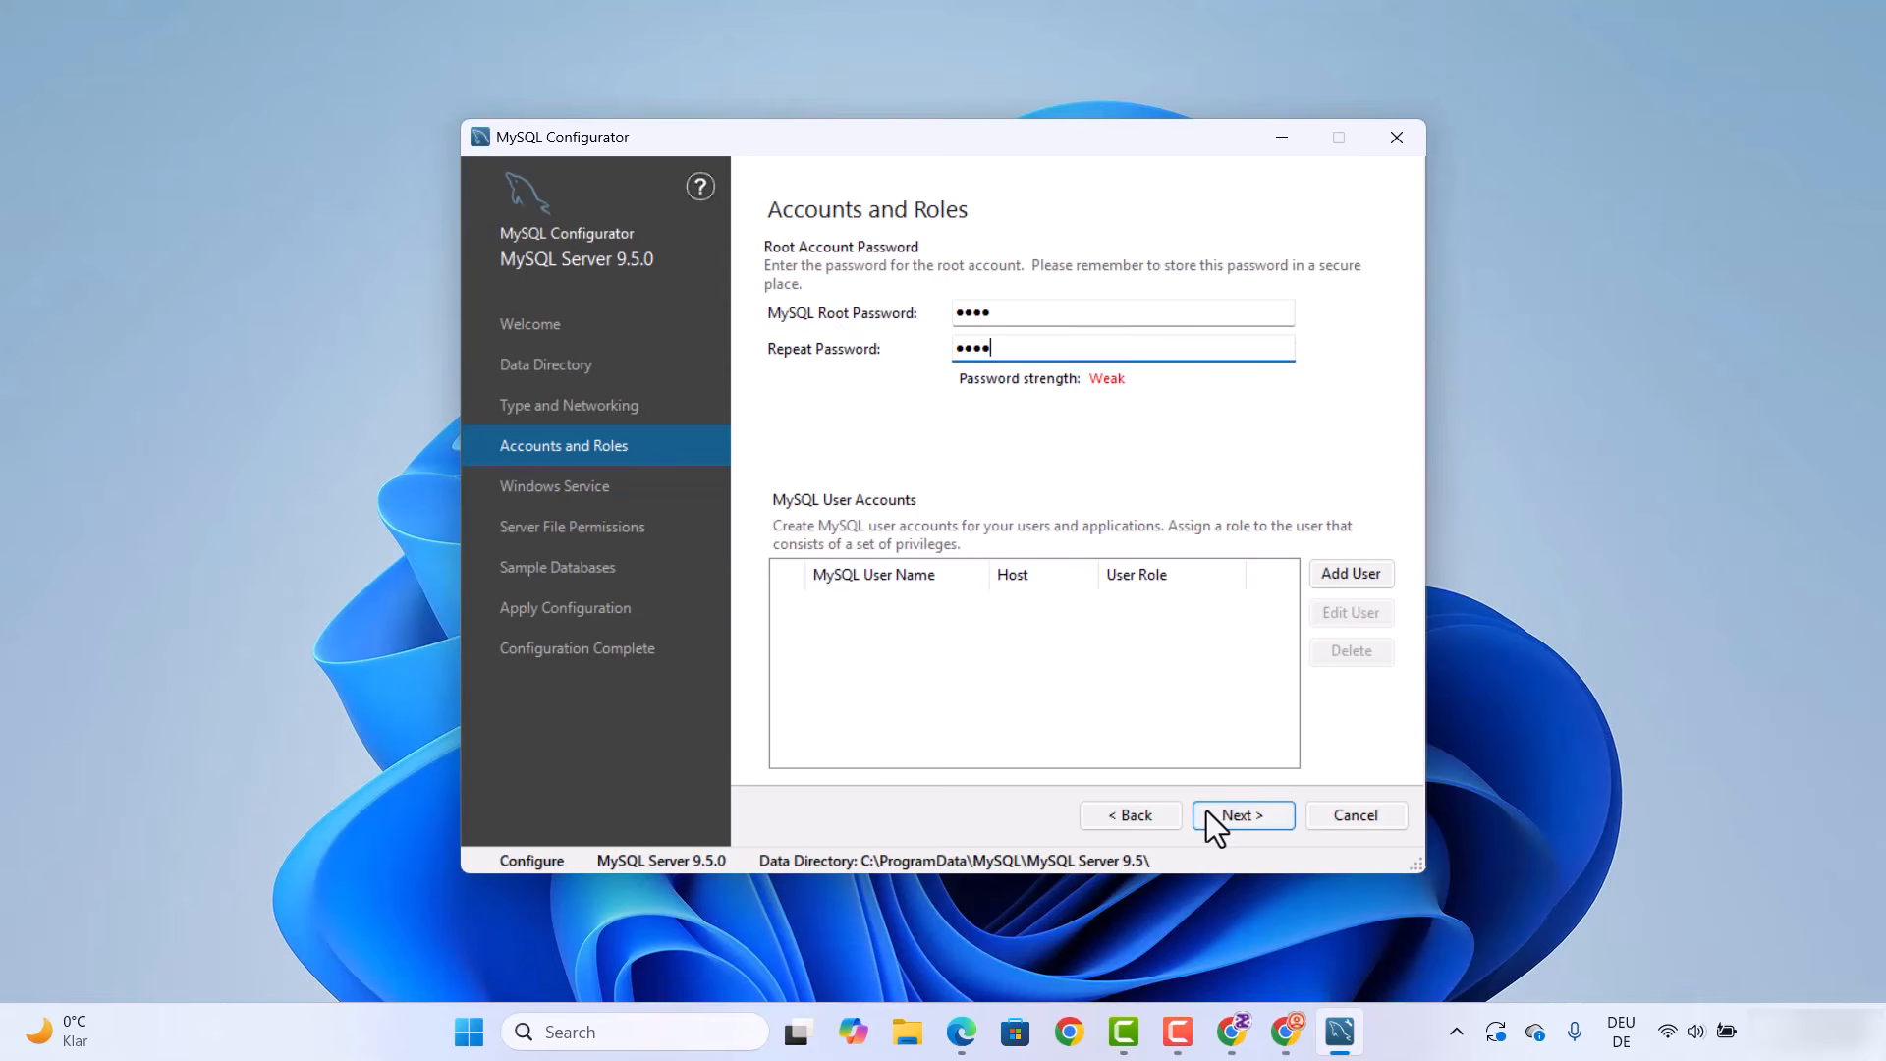
{"action": "left_click", "coordinate": [1225, 832]}
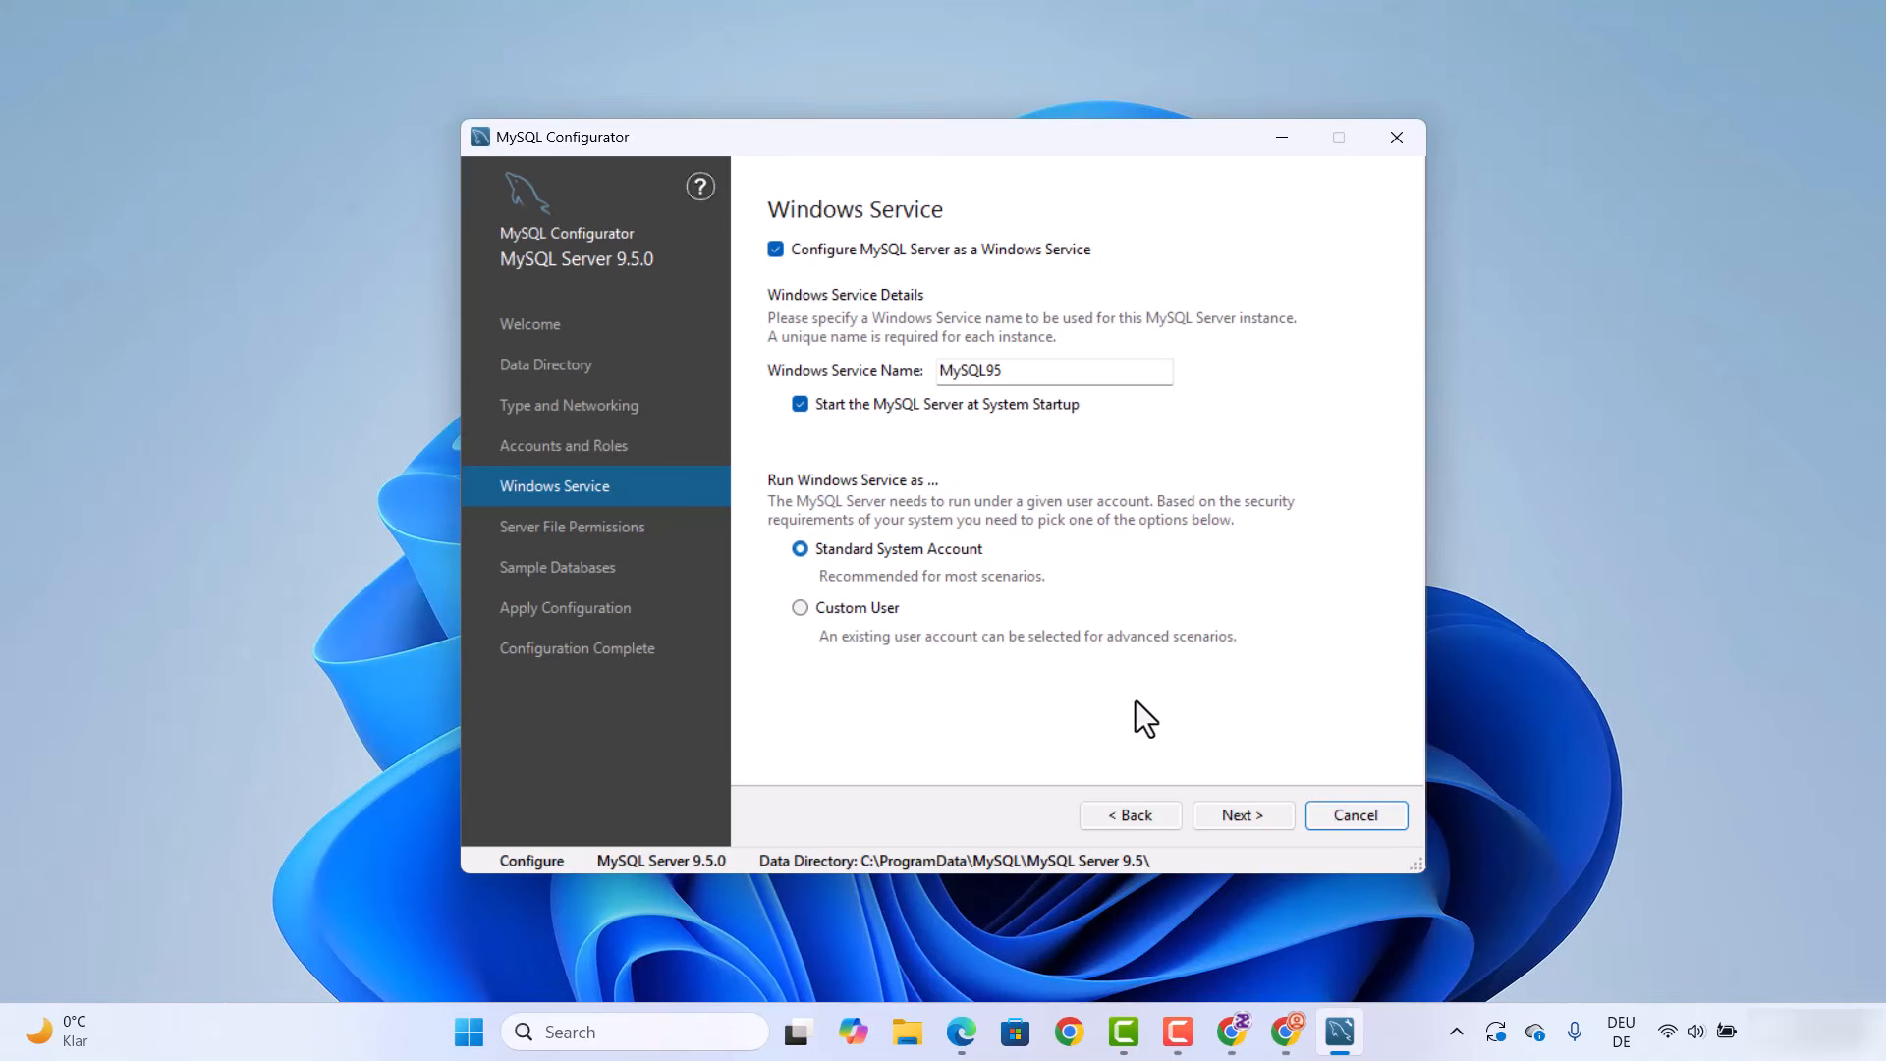
Accept the default MySQL95 Windows service and full-access file permissions, and select the World sample database for creation
{"action": "left_click", "coordinate": [1228, 814]}
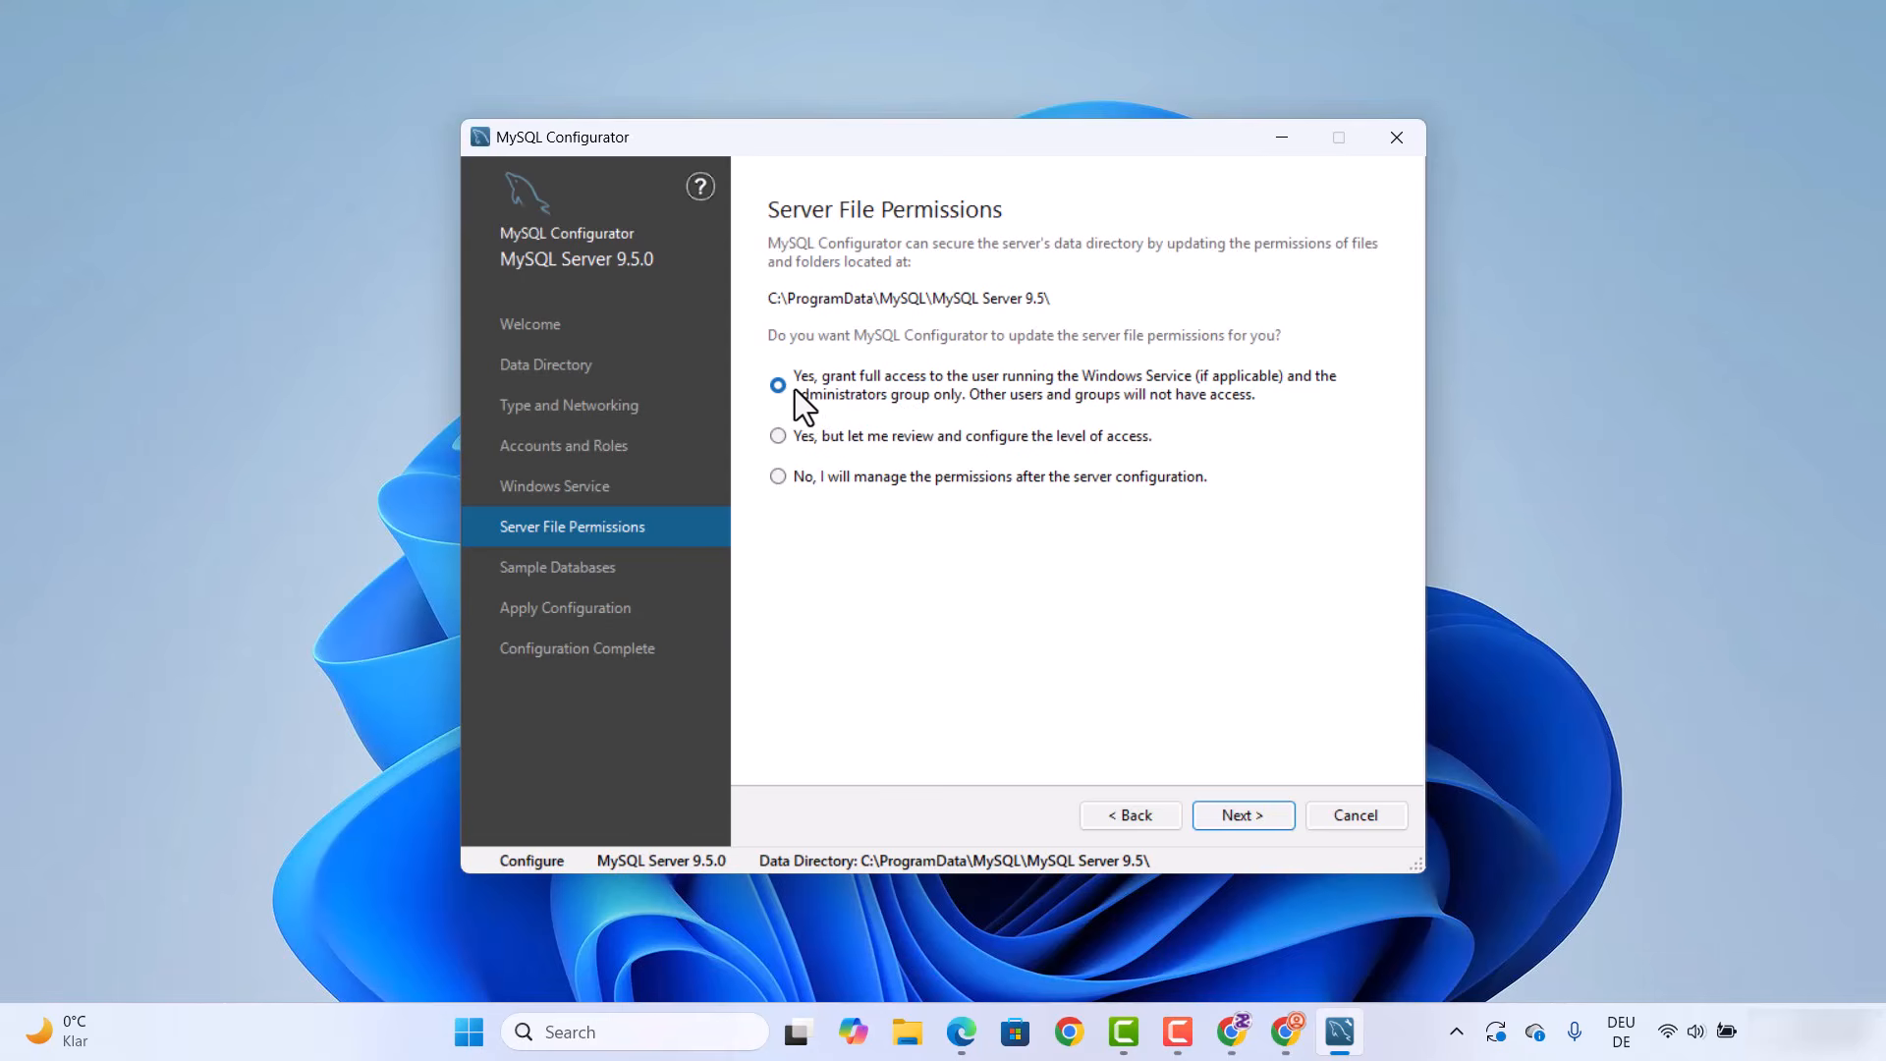
{"action": "left_click", "coordinate": [1229, 815]}
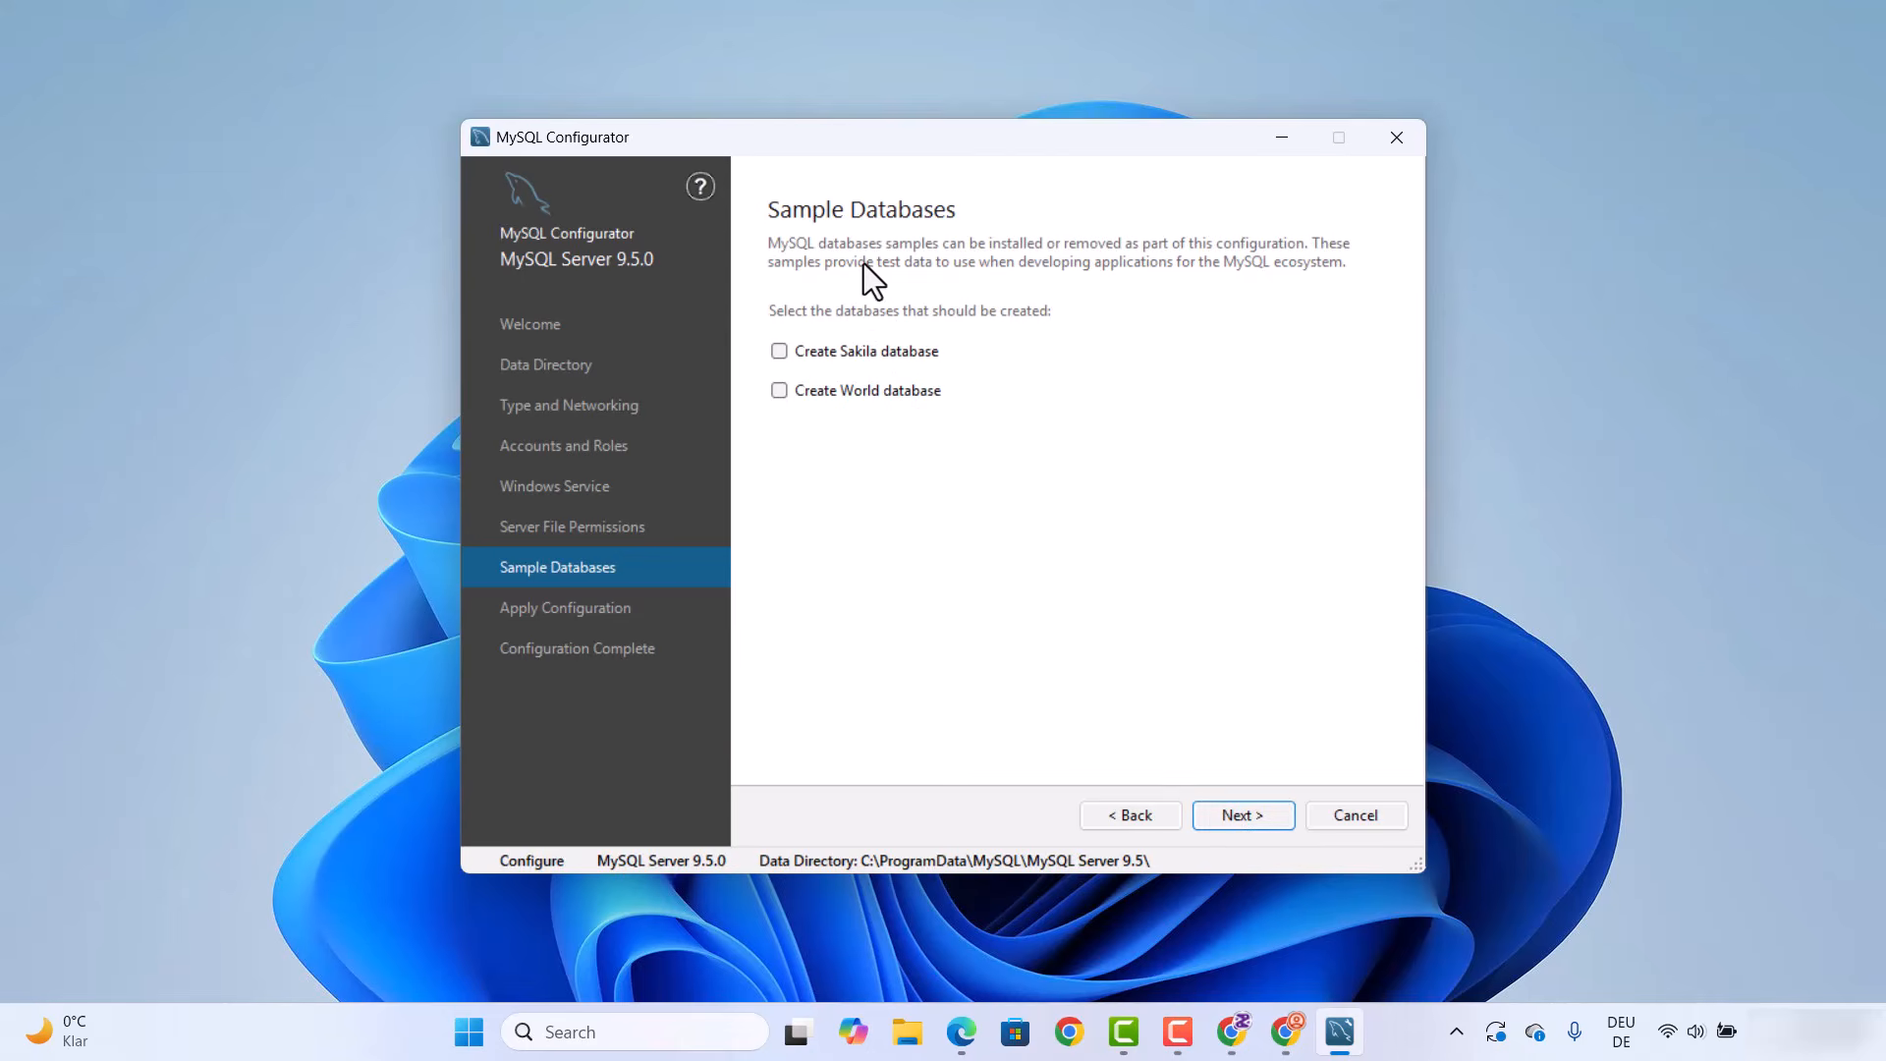
{"action": "left_click", "coordinate": [779, 392]}
{"action": "left_click", "coordinate": [1235, 823]}
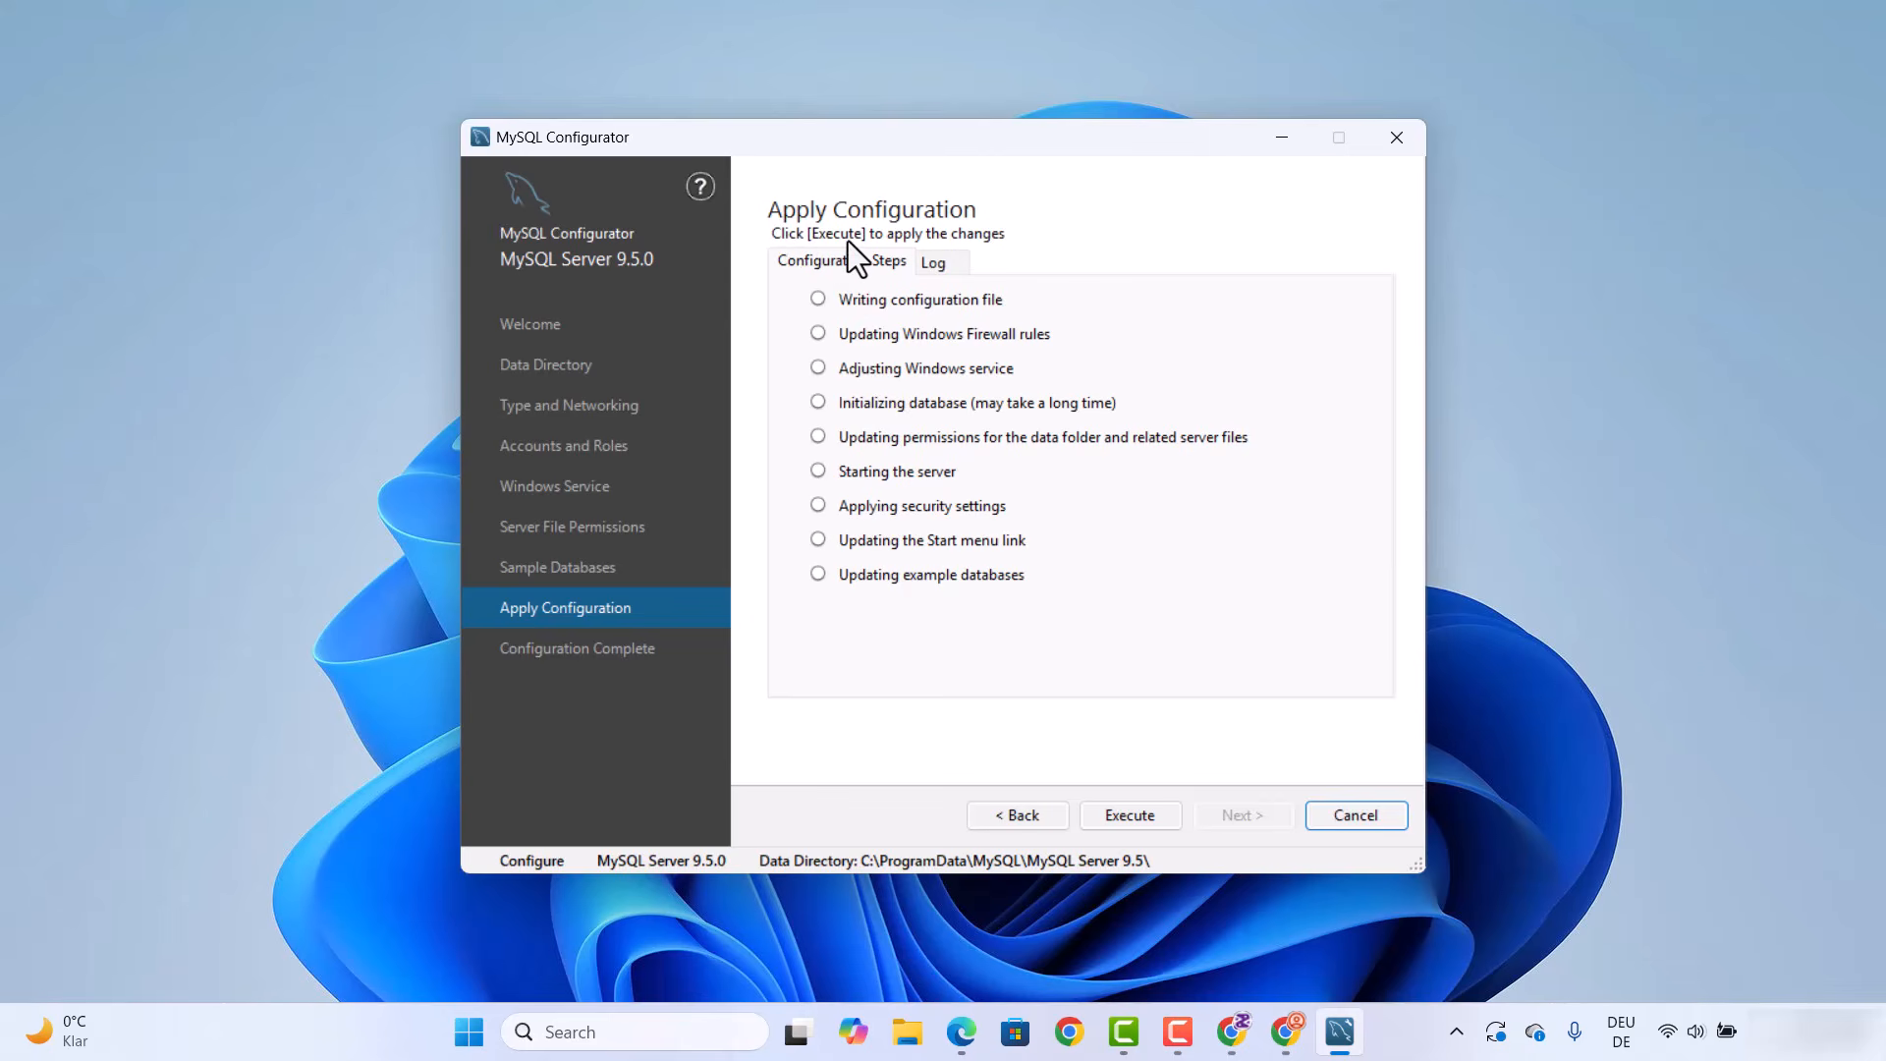
Execute the MySQL Server 9.5.0 configuration and finish MySQL Configurator
{"action": "left_click", "coordinate": [1128, 816]}
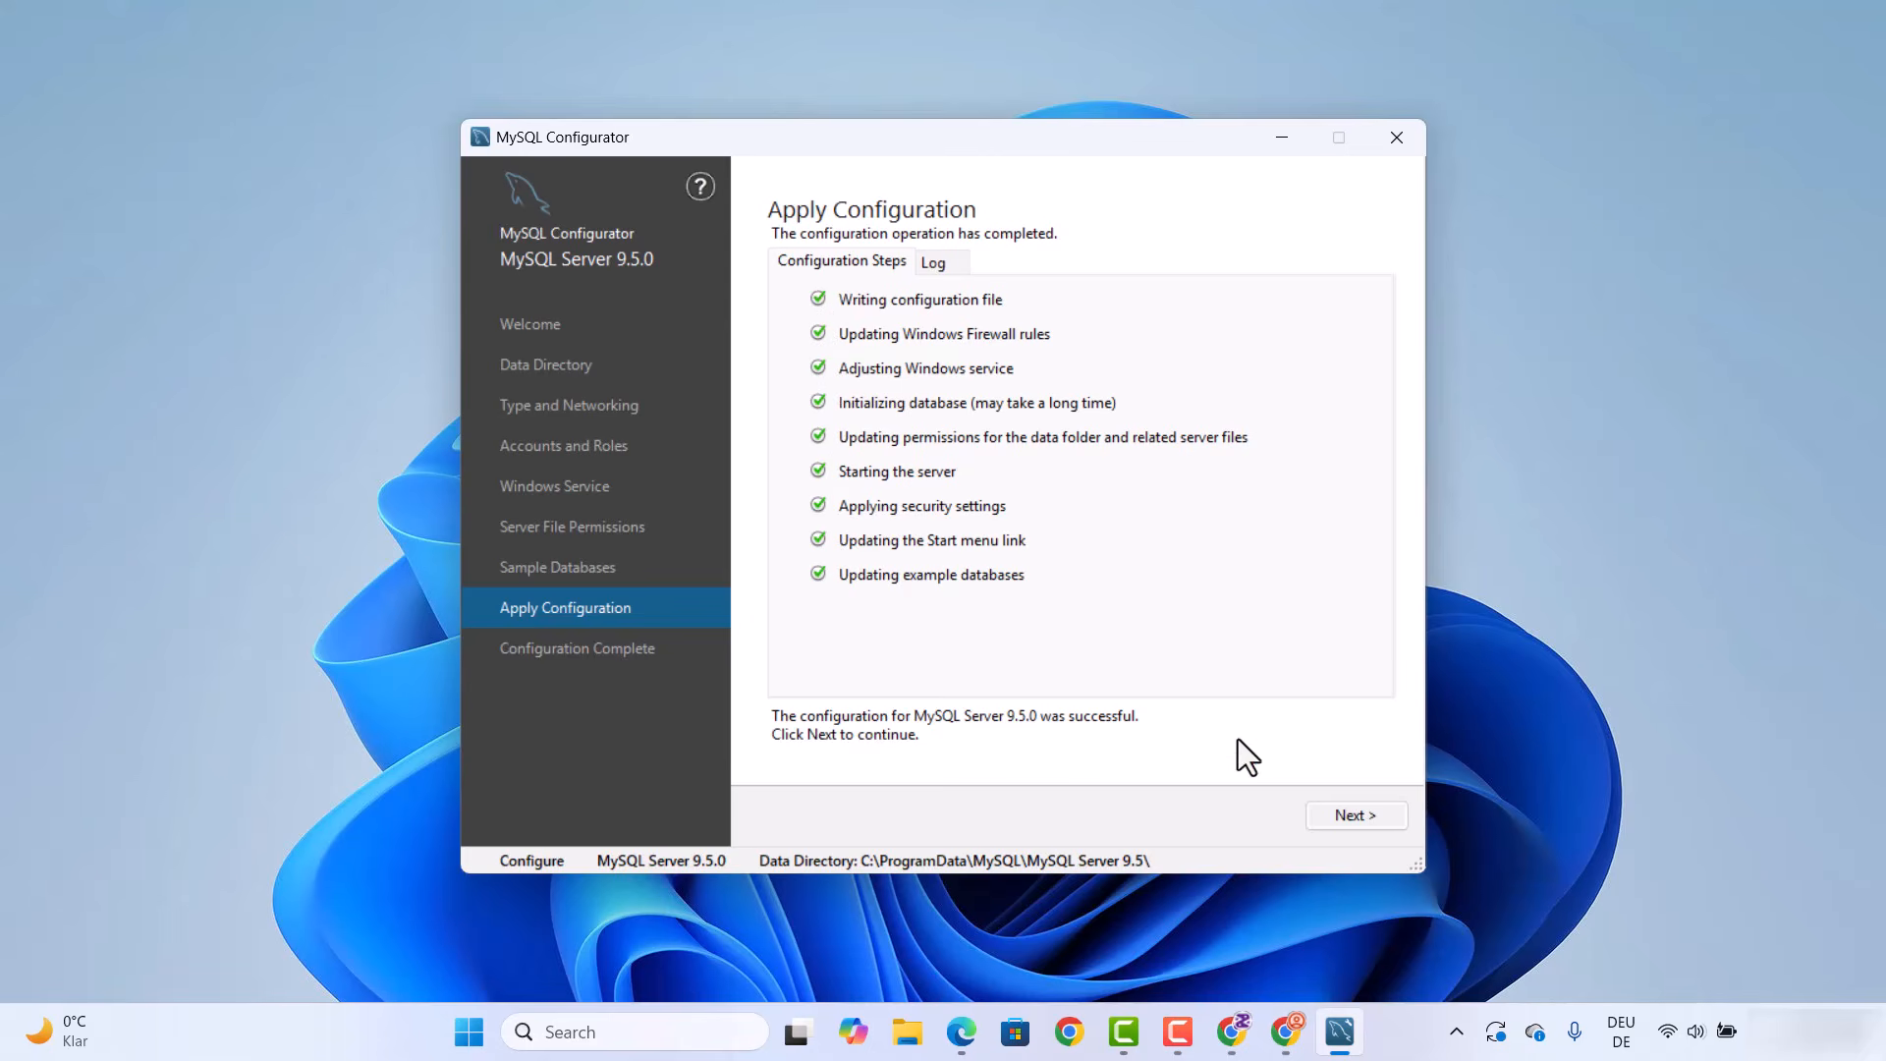
{"action": "left_click", "coordinate": [1336, 815]}
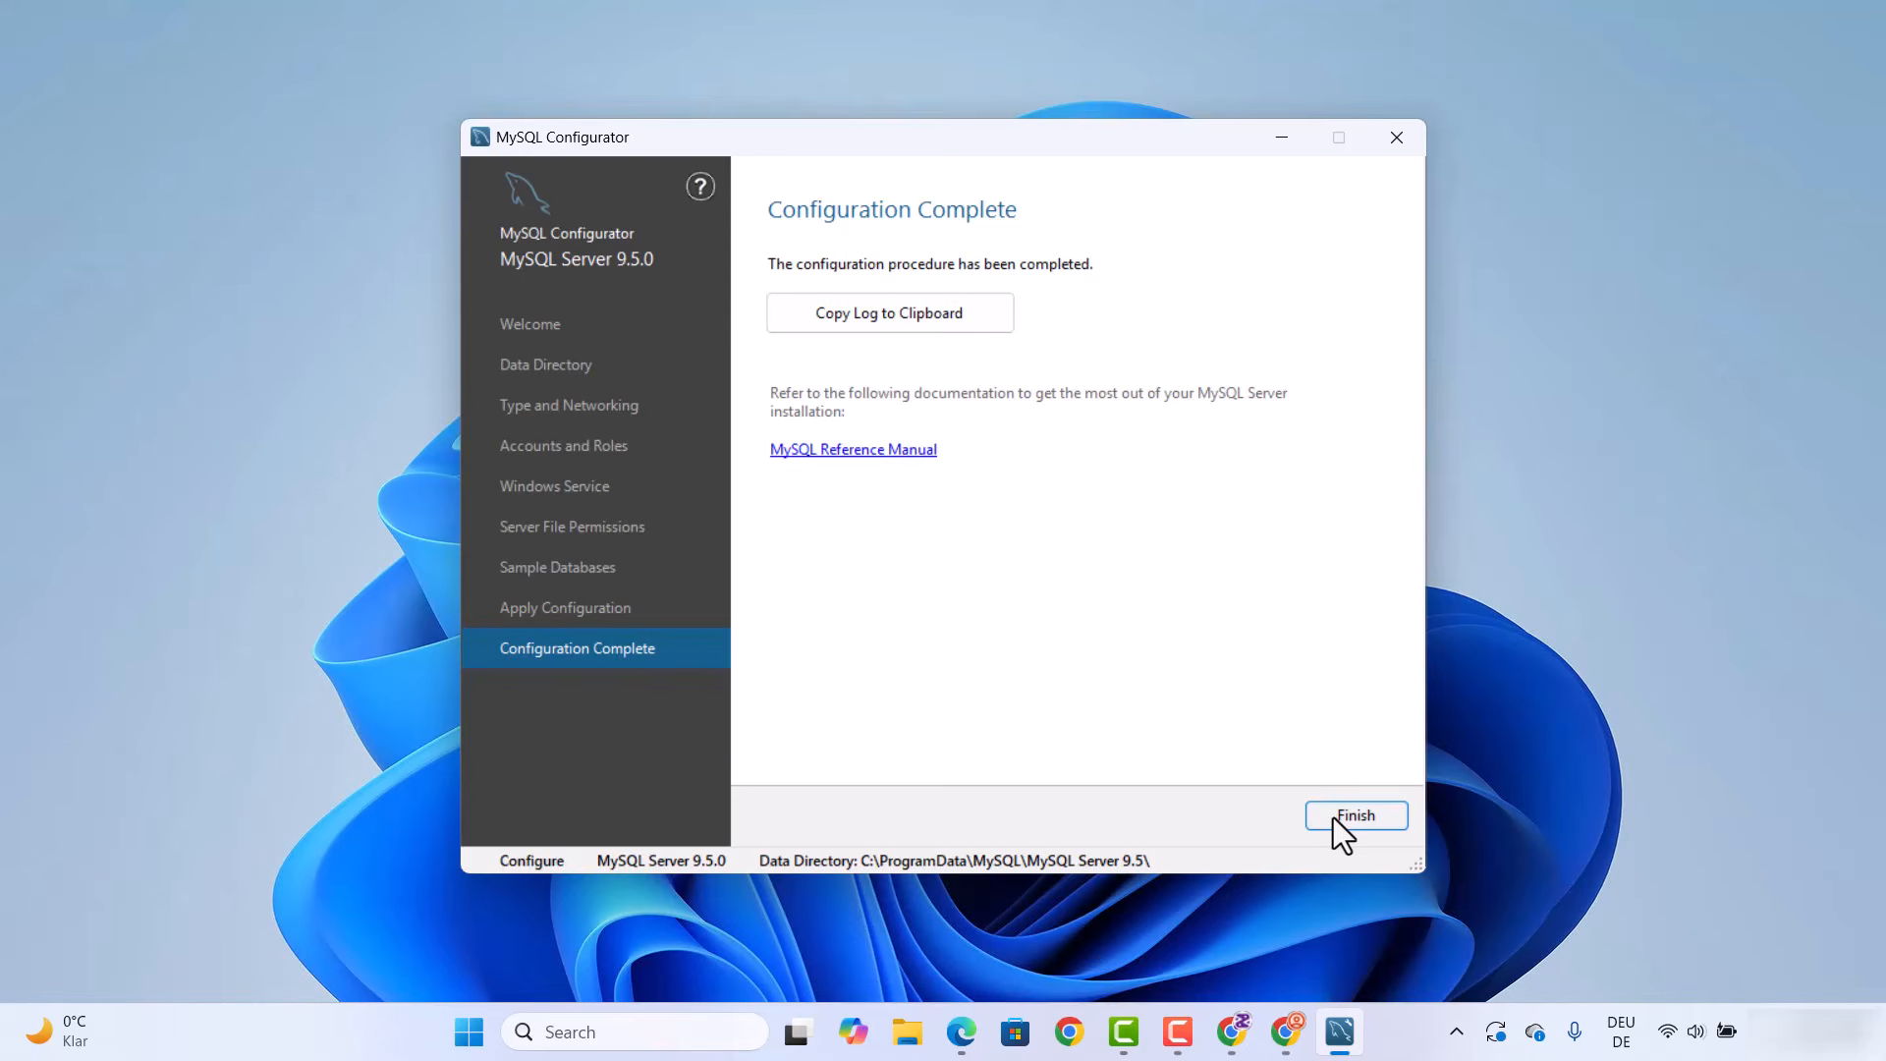
{"action": "left_click", "coordinate": [1334, 818]}
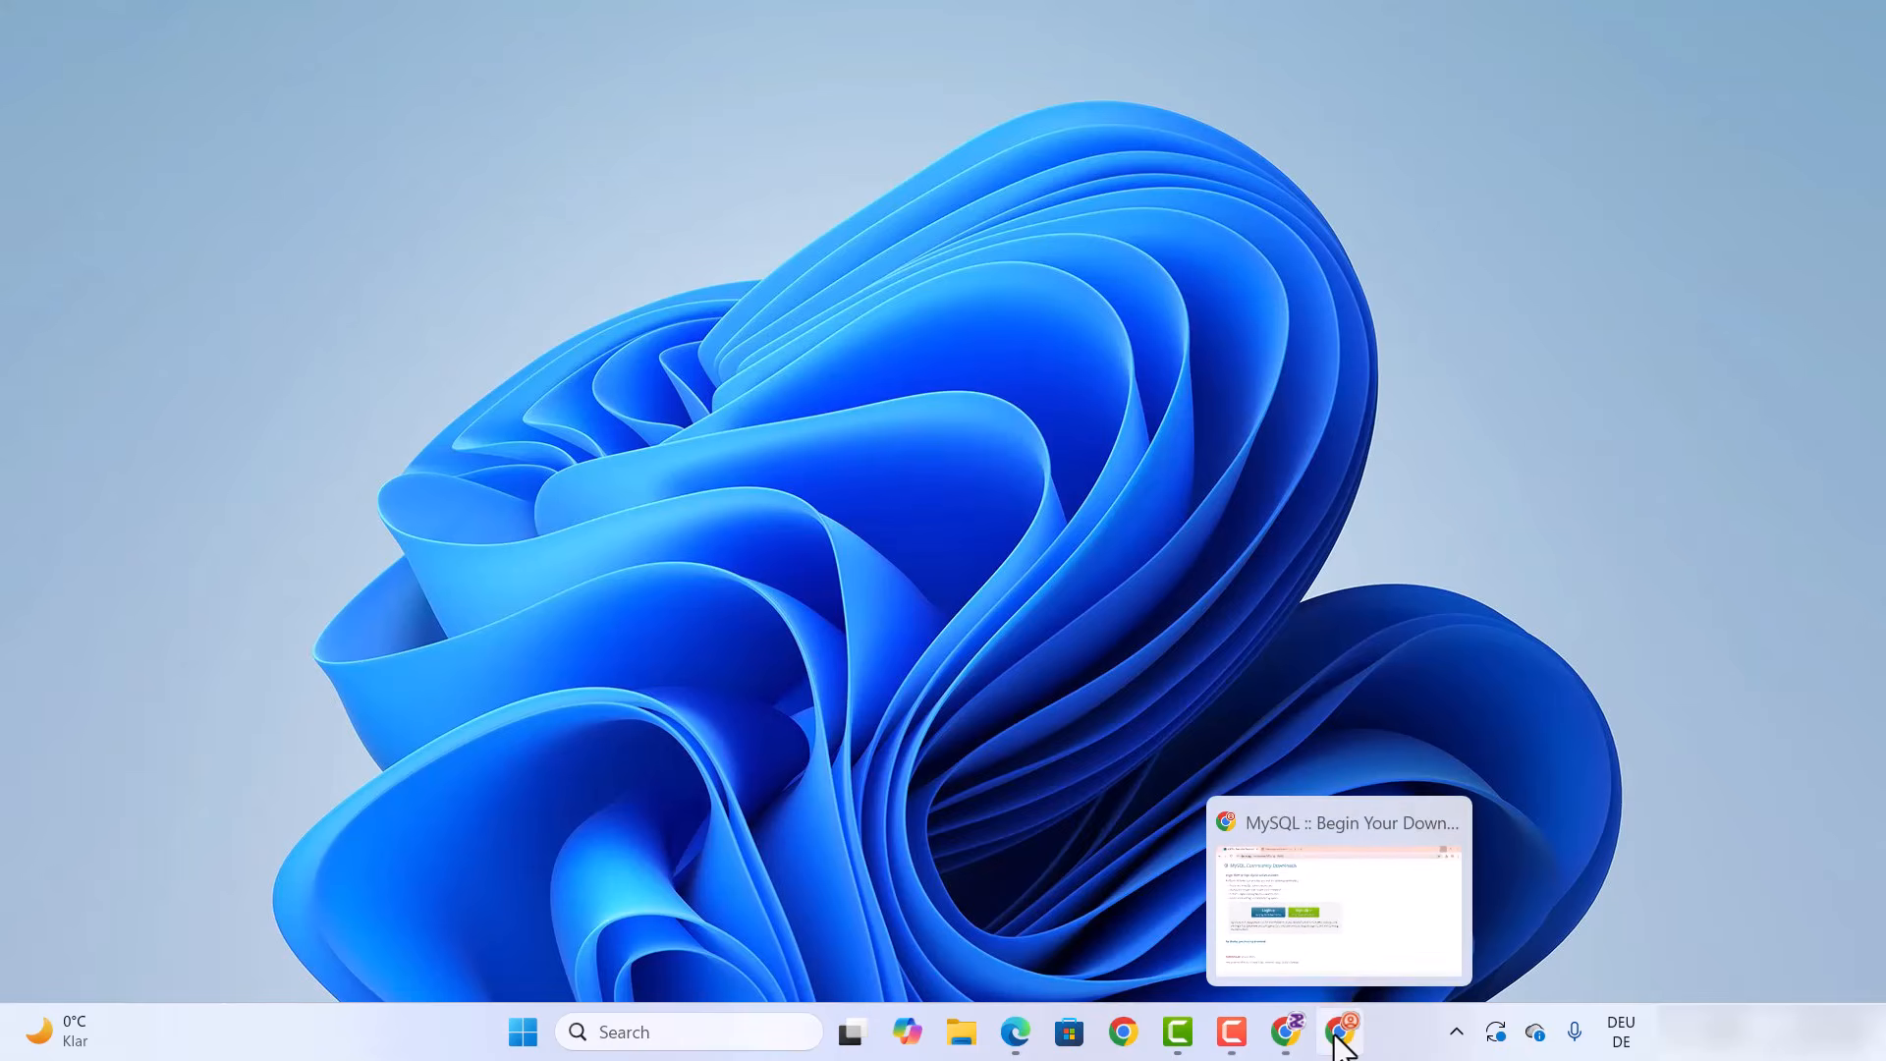
Switch to Chrome and open the Downloads page of the MySQL website from the Google results for mysql
{"action": "left_click", "coordinate": [1241, 918]}
{"action": "left_click", "coordinate": [1356, 1028]}
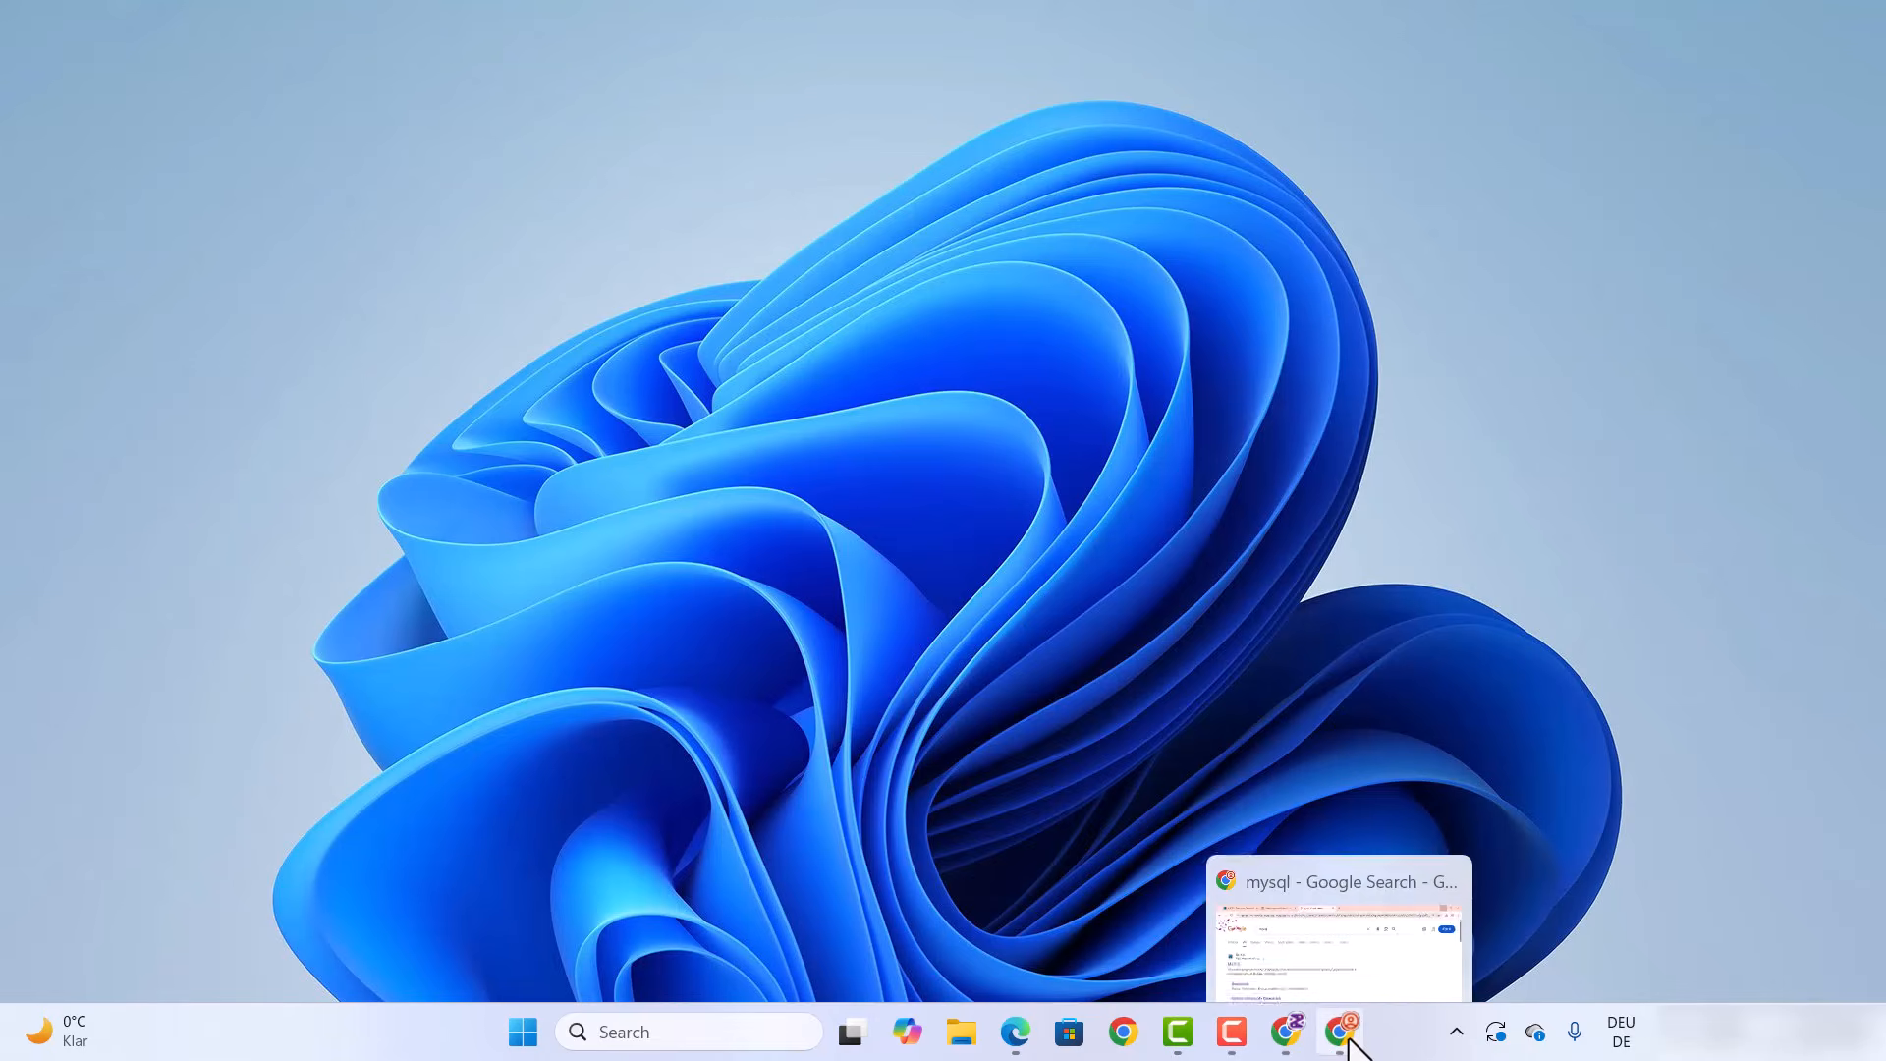
{"action": "left_click", "coordinate": [1343, 1031]}
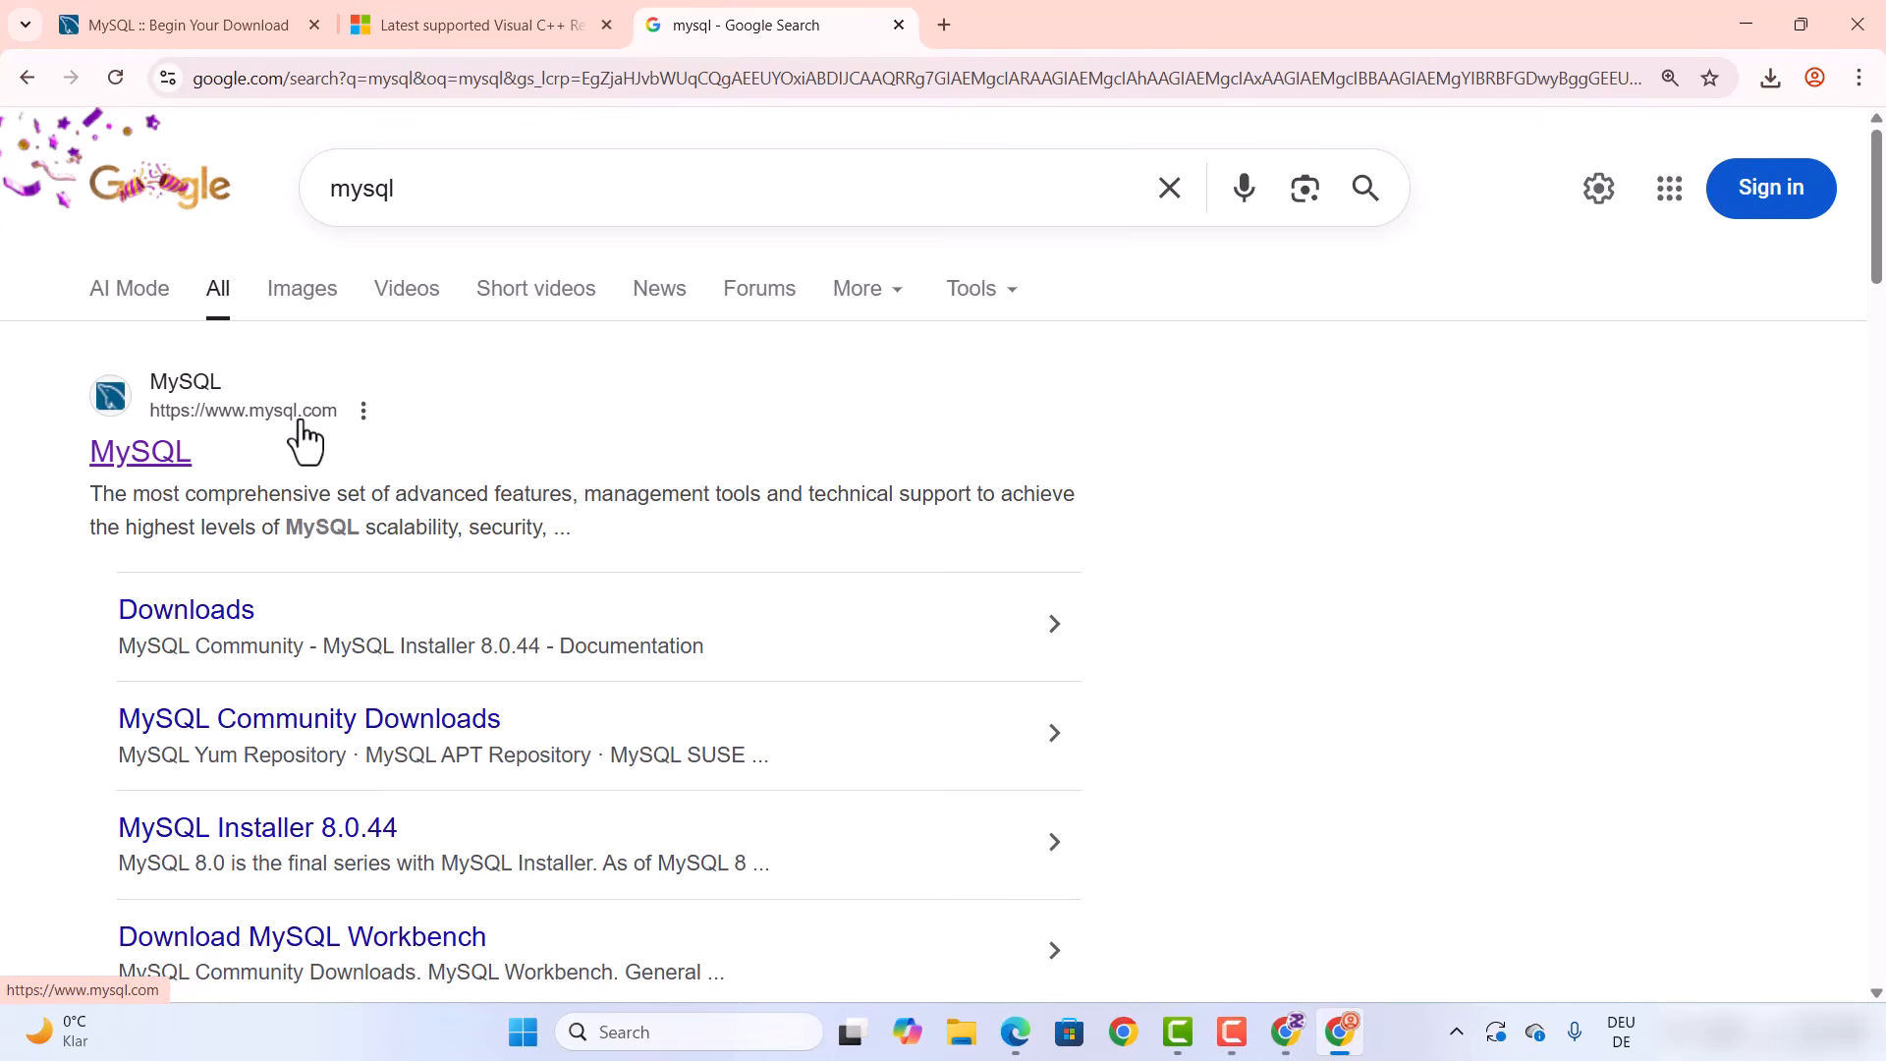
{"action": "left_click", "coordinate": [143, 451]}
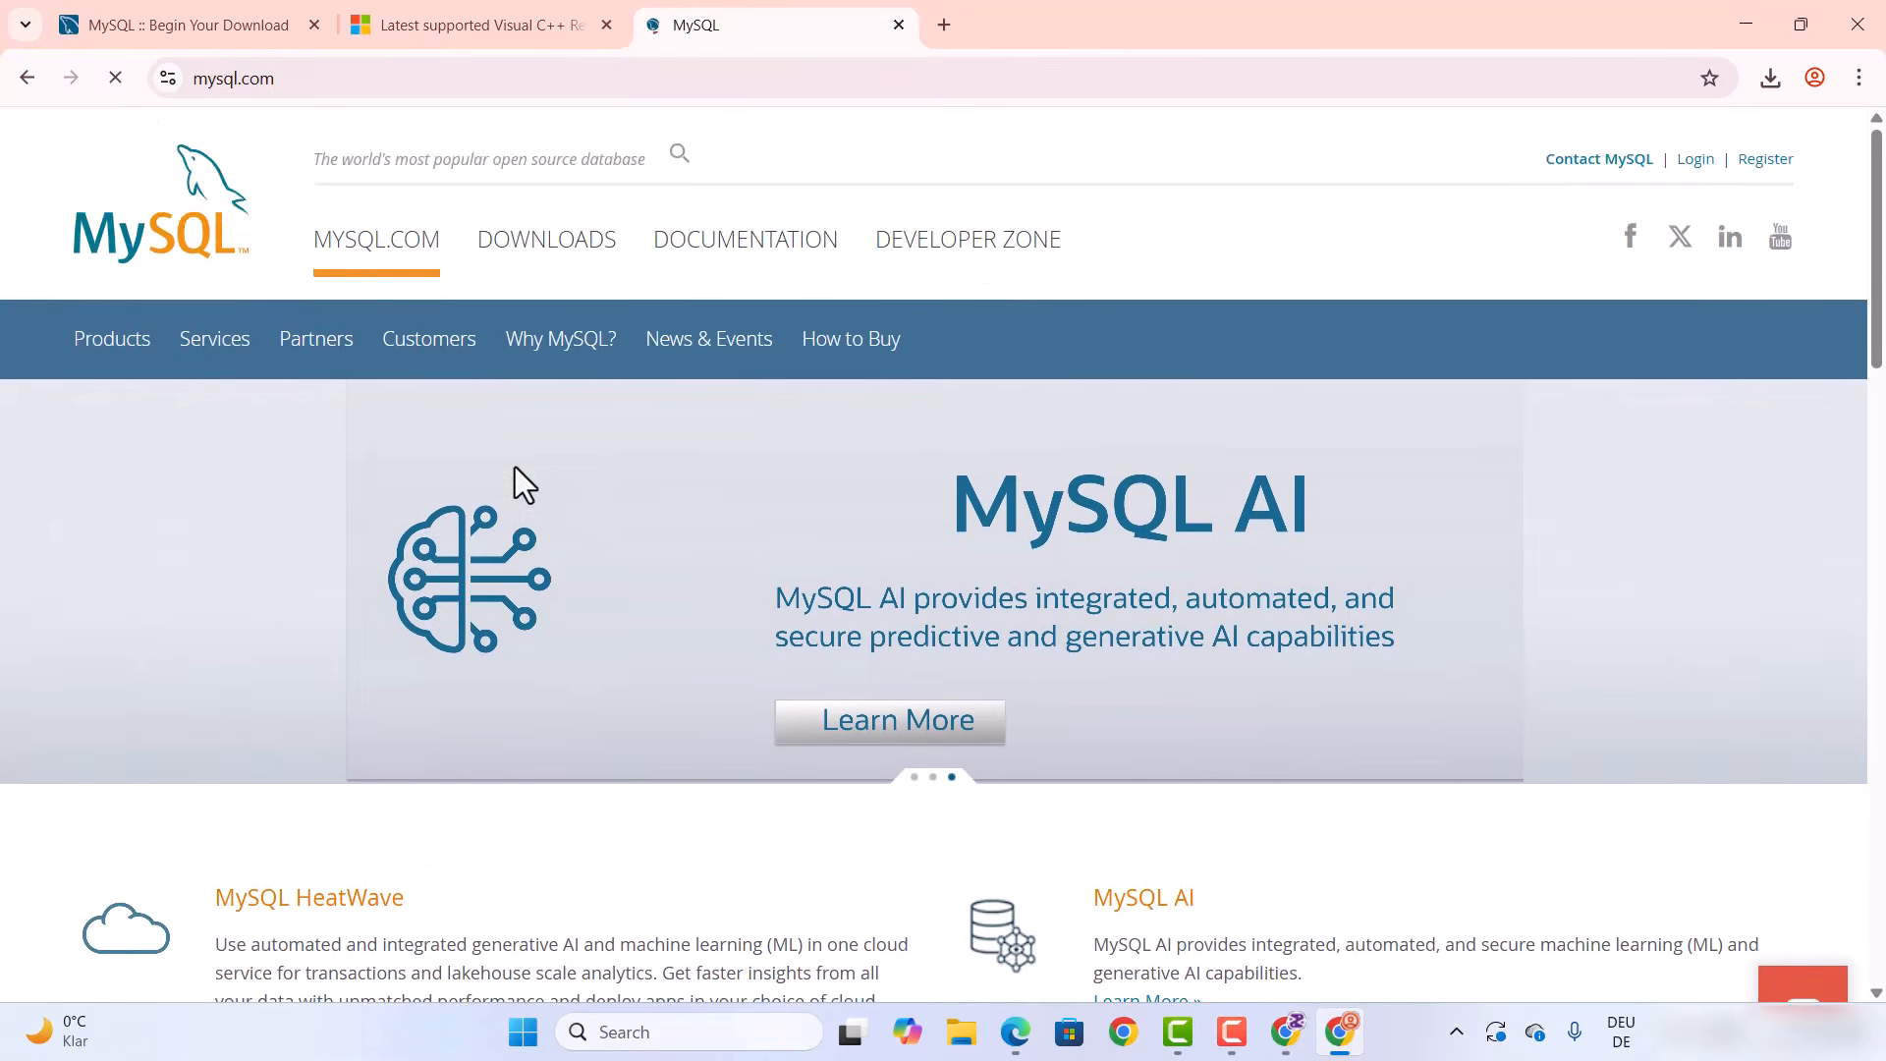
{"action": "scroll", "coordinate": [515, 468], "scroll_direction": "down", "scroll_amount": 1}
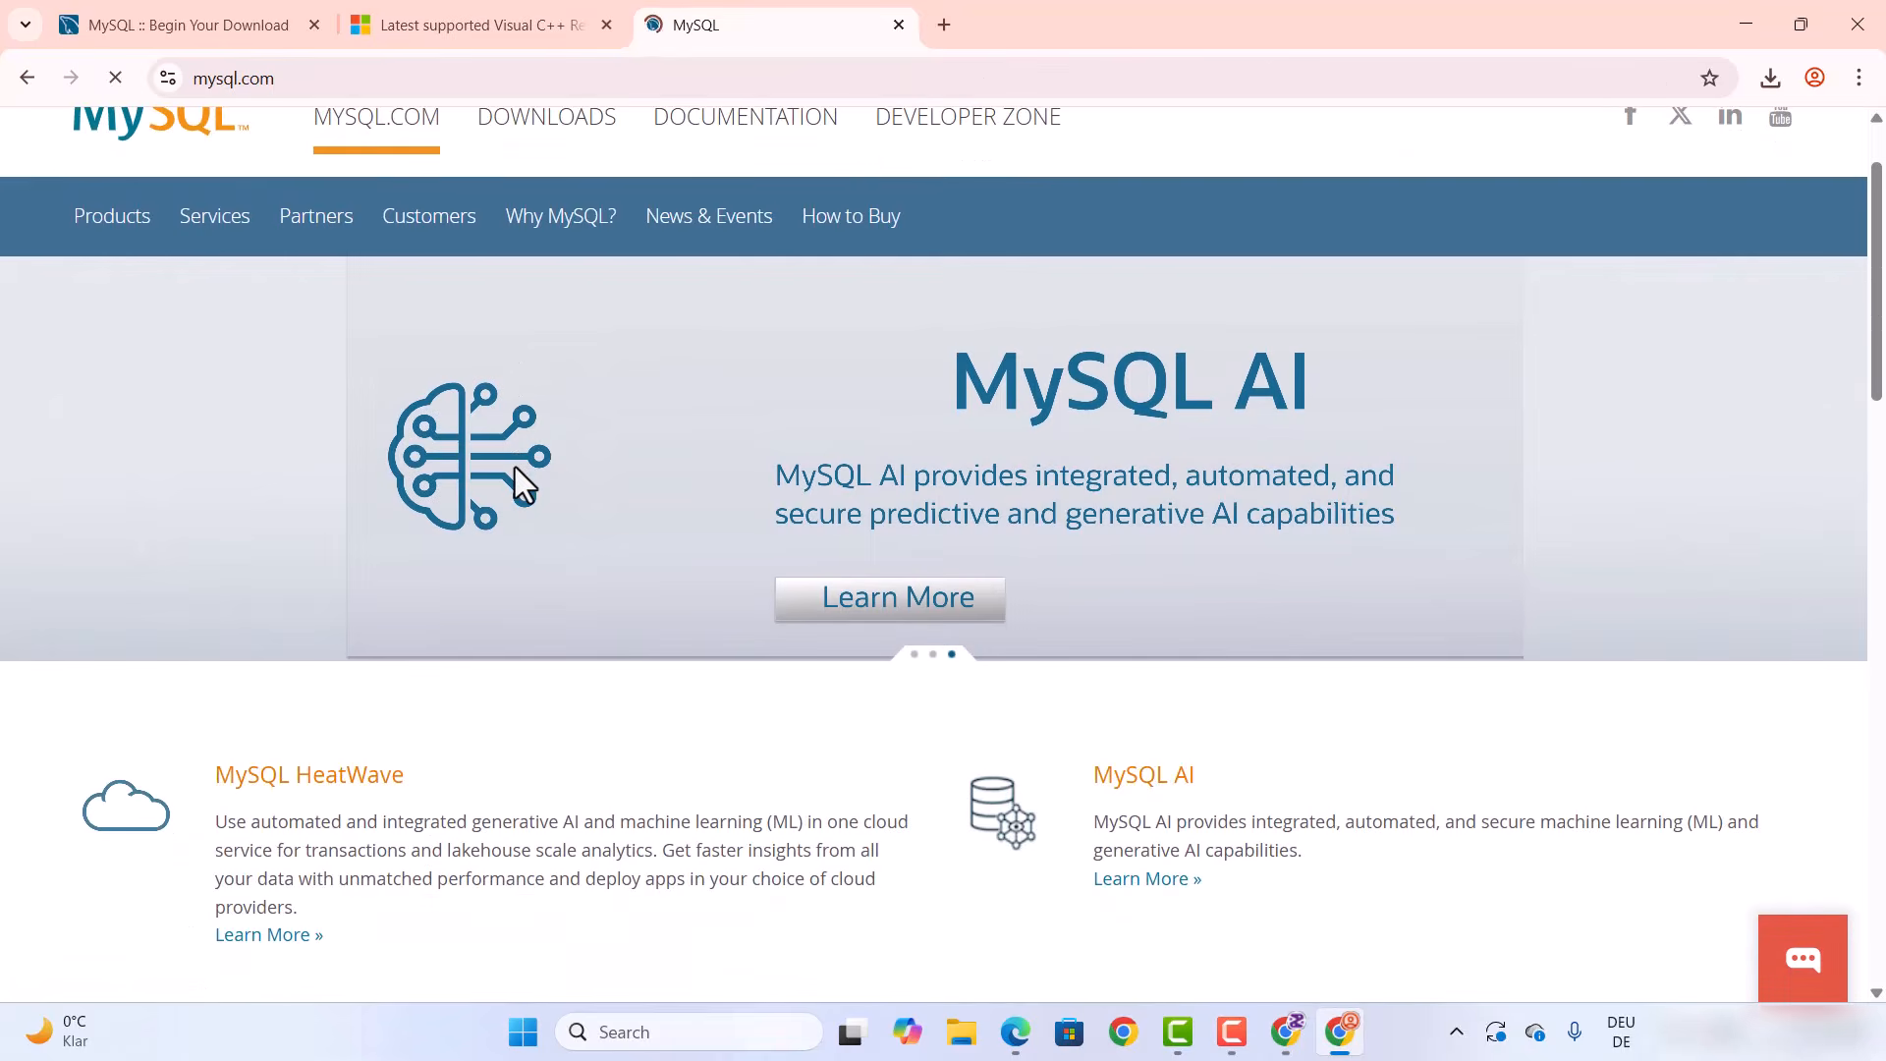
{"action": "left_click", "coordinate": [505, 134]}
Go to the MySQL Community (GPL) Downloads and open the MySQL Workbench download page
{"action": "scroll", "coordinate": [538, 349], "scroll_direction": "down", "scroll_amount": 7}
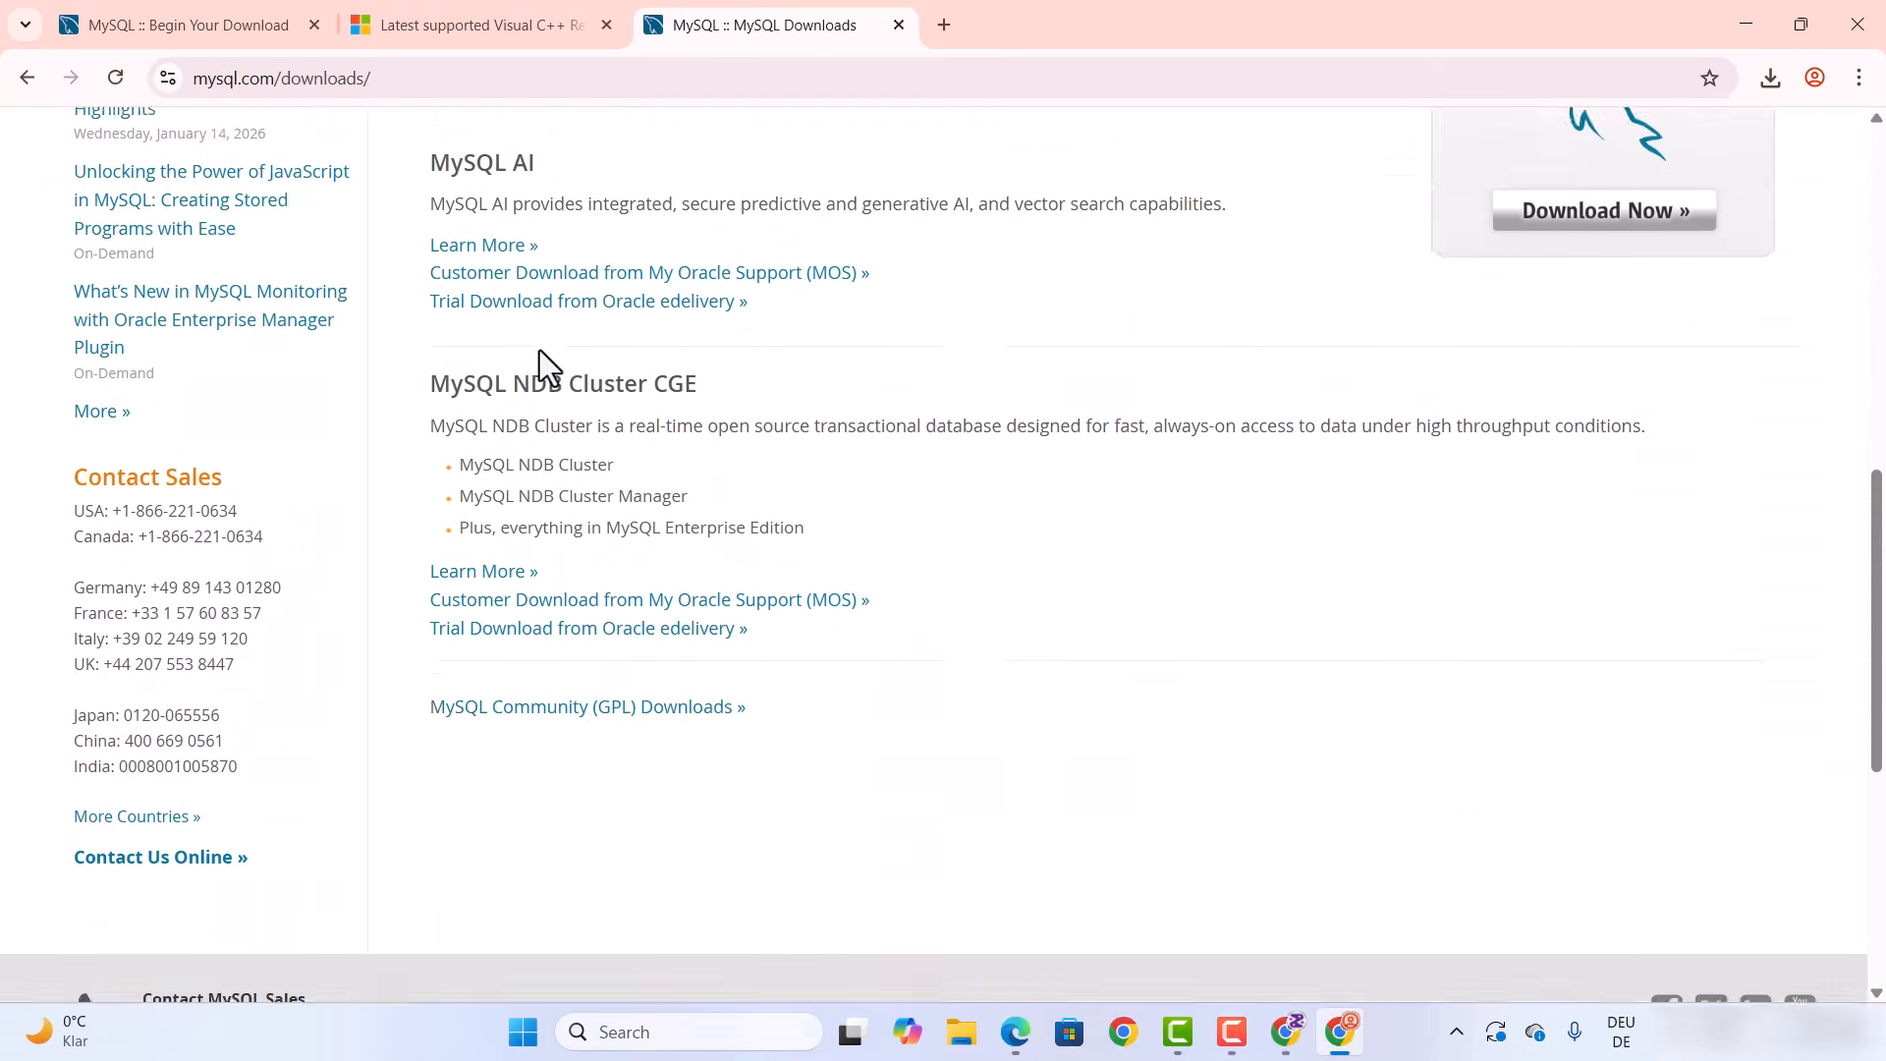
{"action": "scroll", "coordinate": [539, 350], "scroll_direction": "down", "scroll_amount": 2}
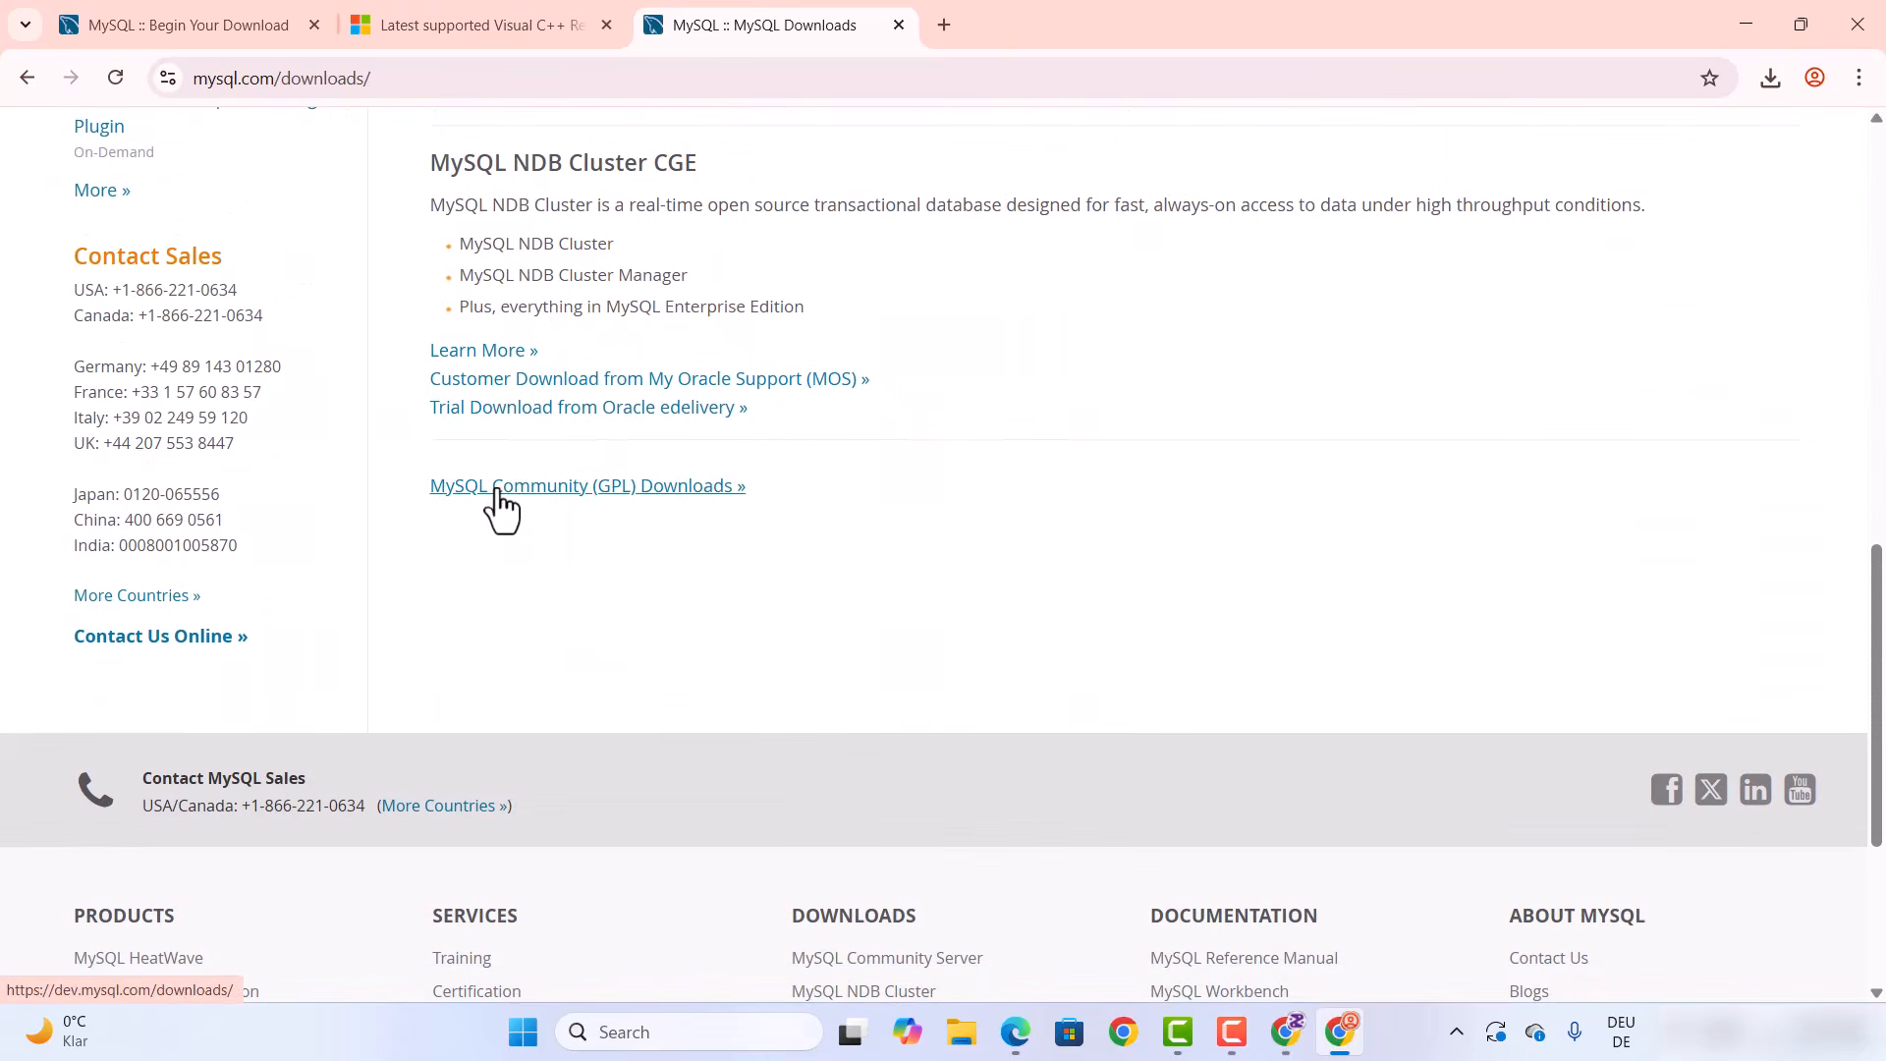
{"action": "left_click", "coordinate": [501, 490]}
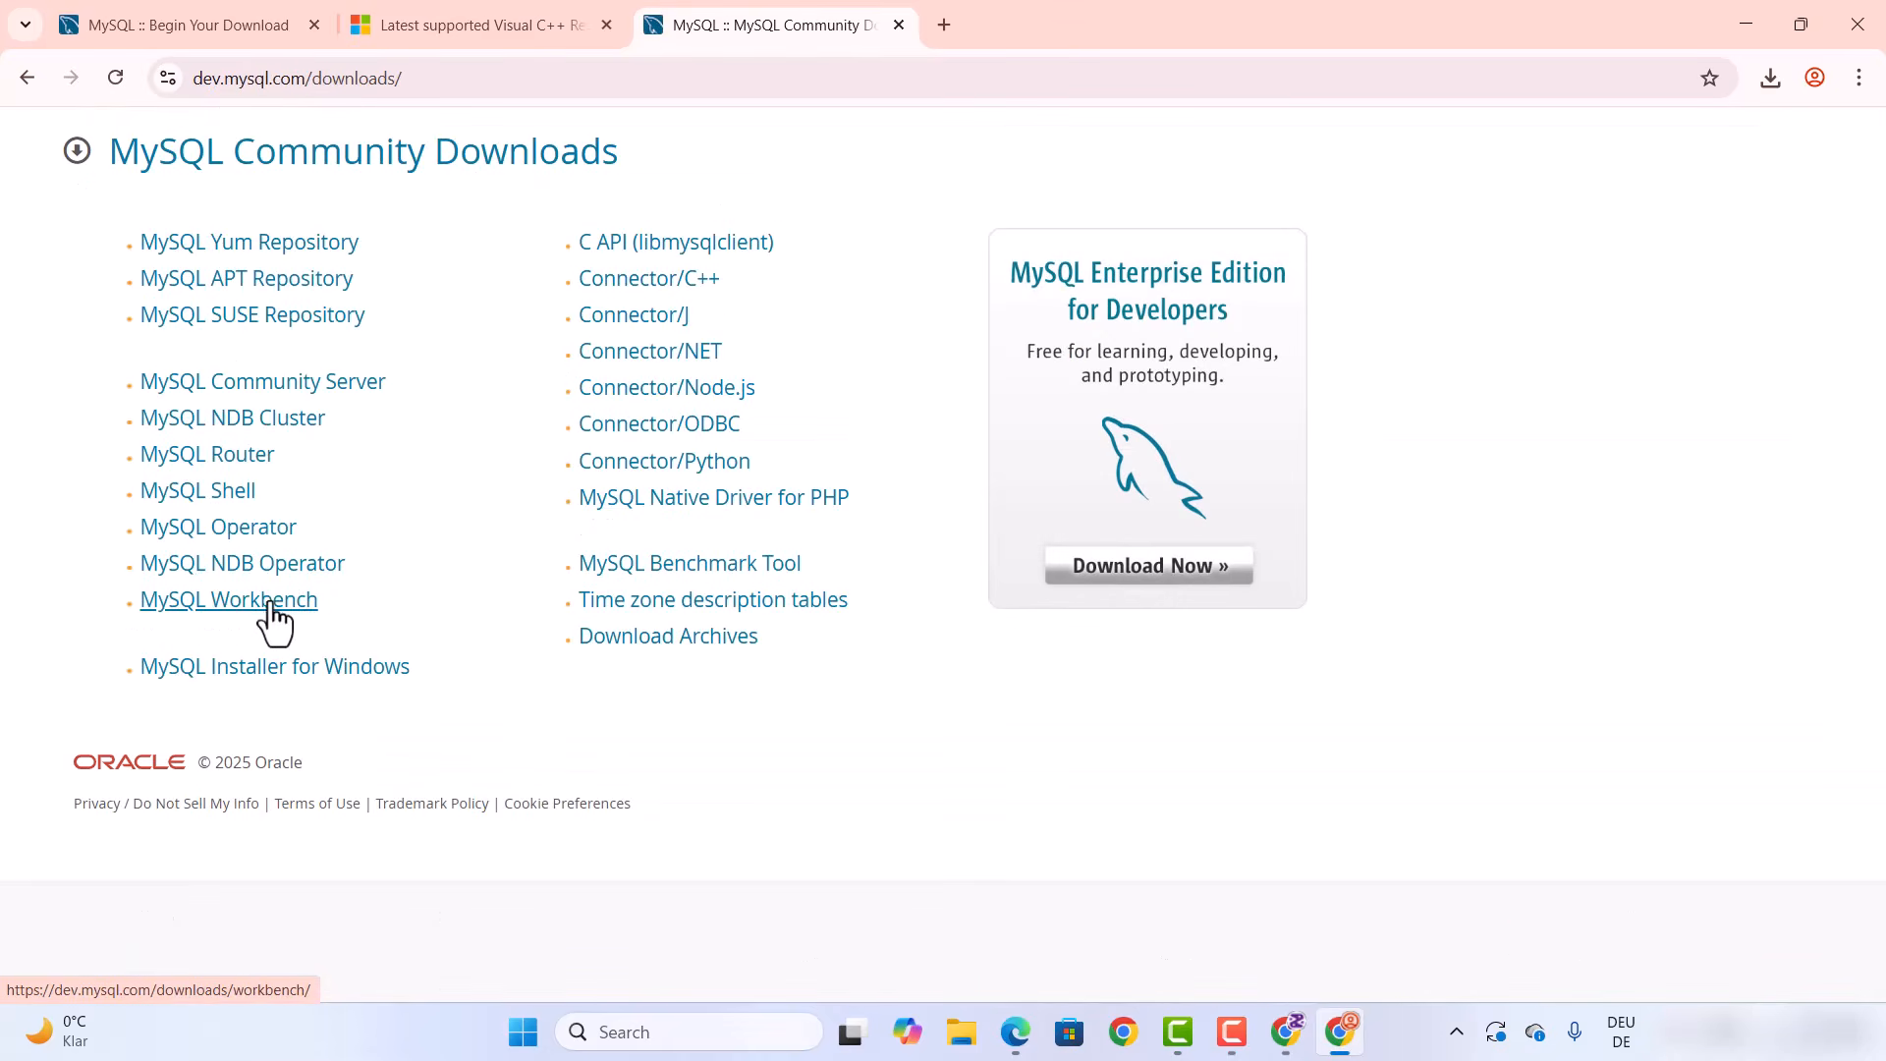
{"action": "left_click", "coordinate": [199, 612]}
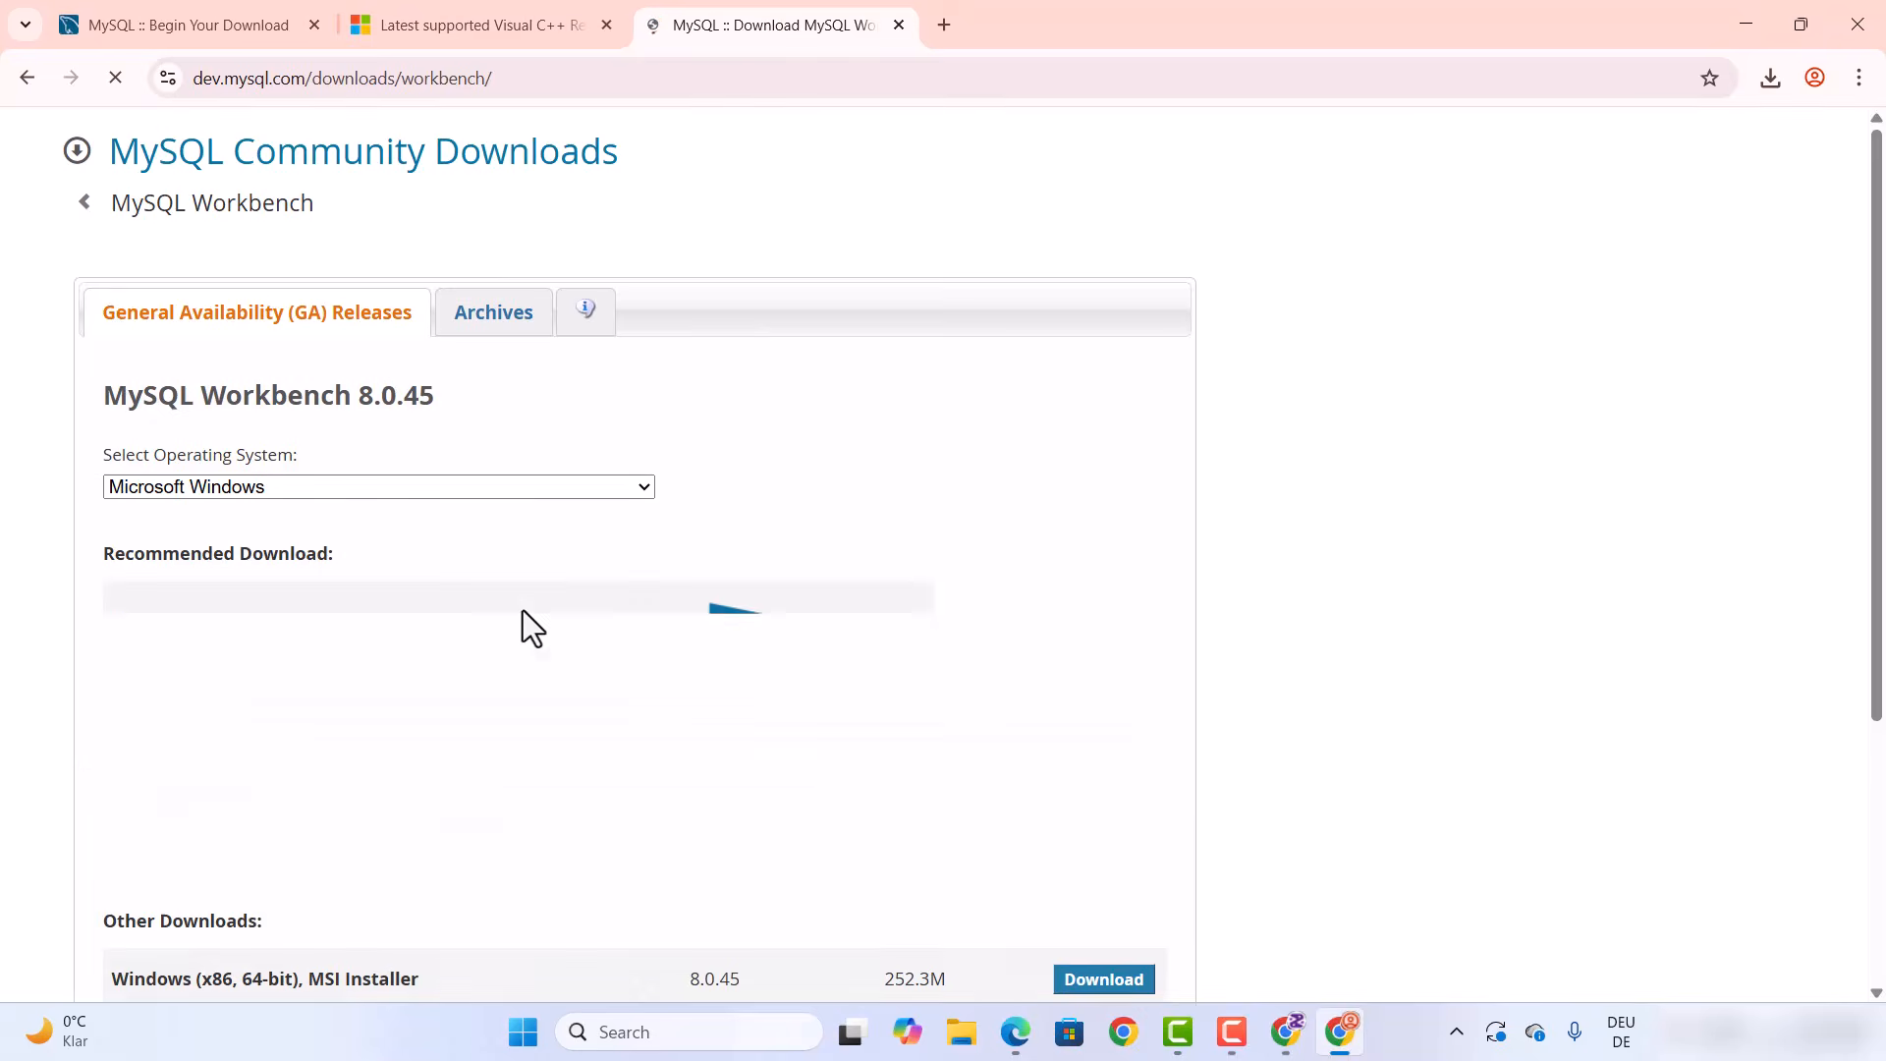
Download the Windows (x86, 64-bit) MSI Installer of MySQL Workbench 8.0.45 without logging in, and show the download's progress
{"action": "scroll", "coordinate": [598, 565], "scroll_direction": "down", "scroll_amount": 3}
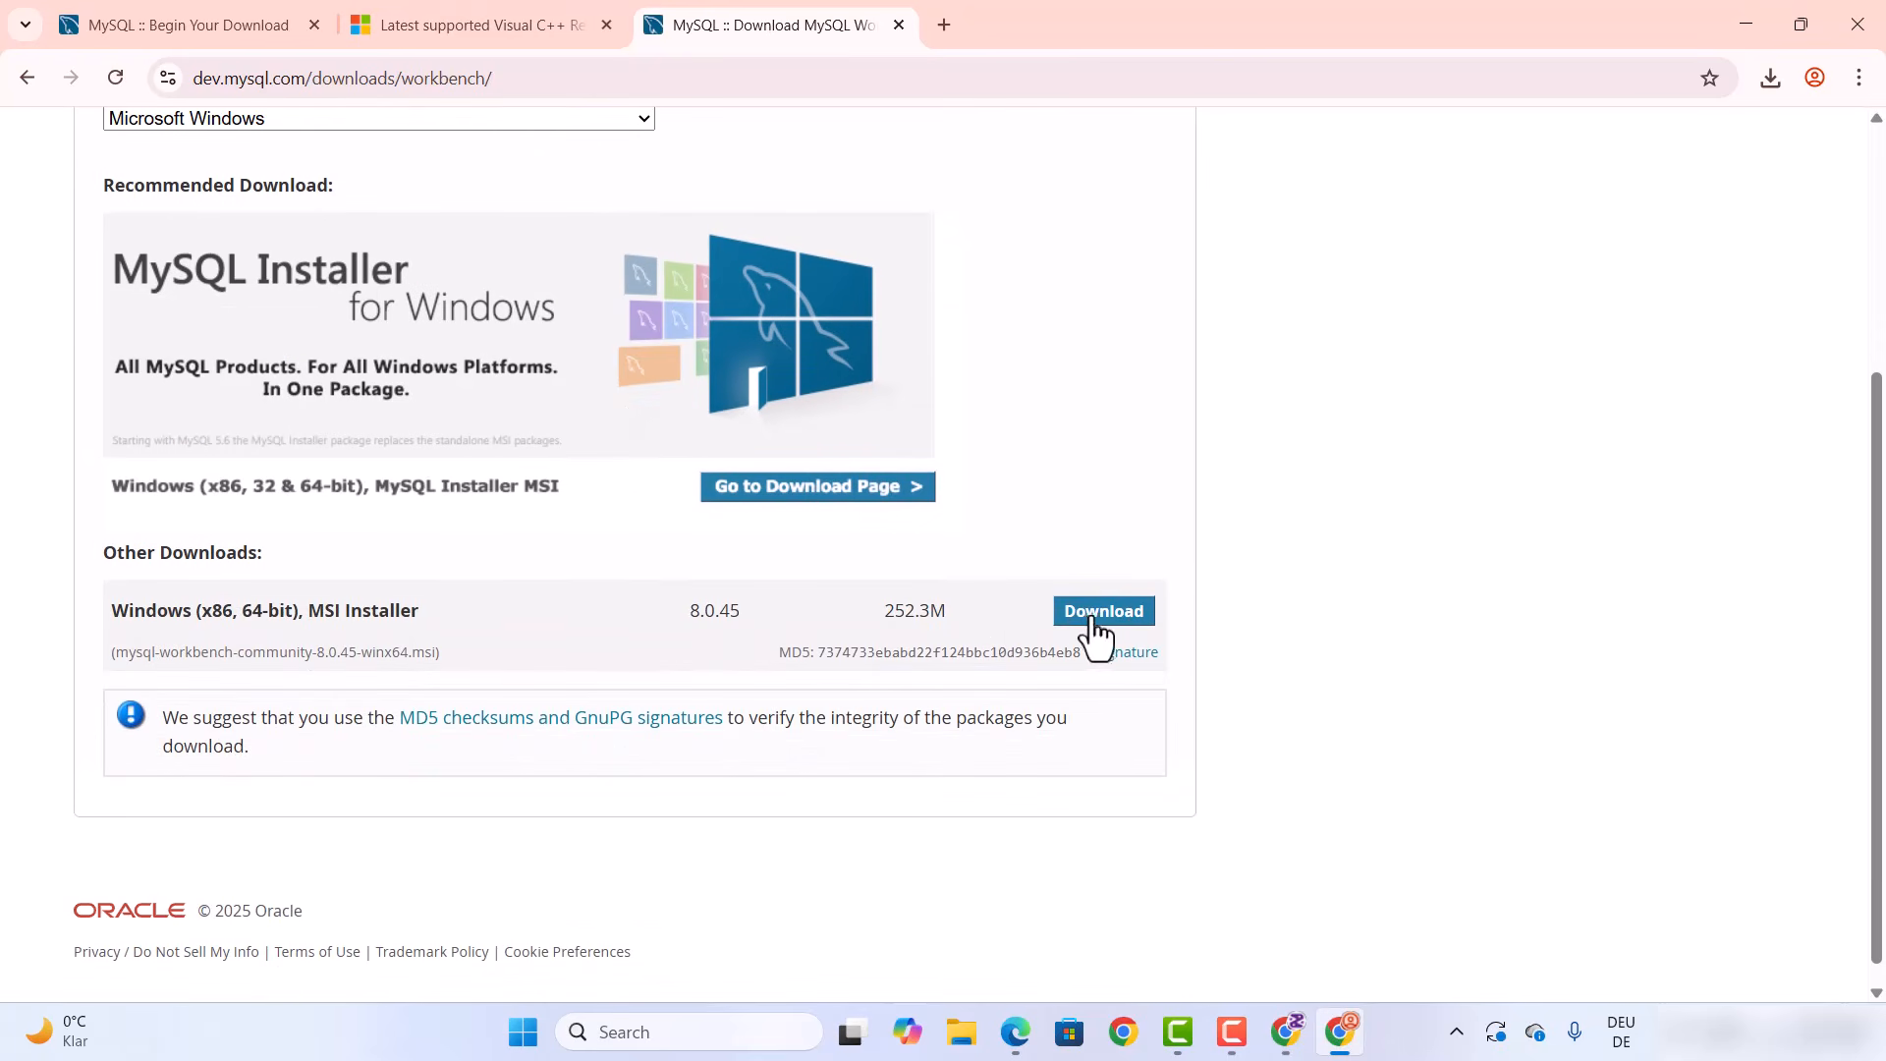
{"action": "left_click", "coordinate": [1094, 630]}
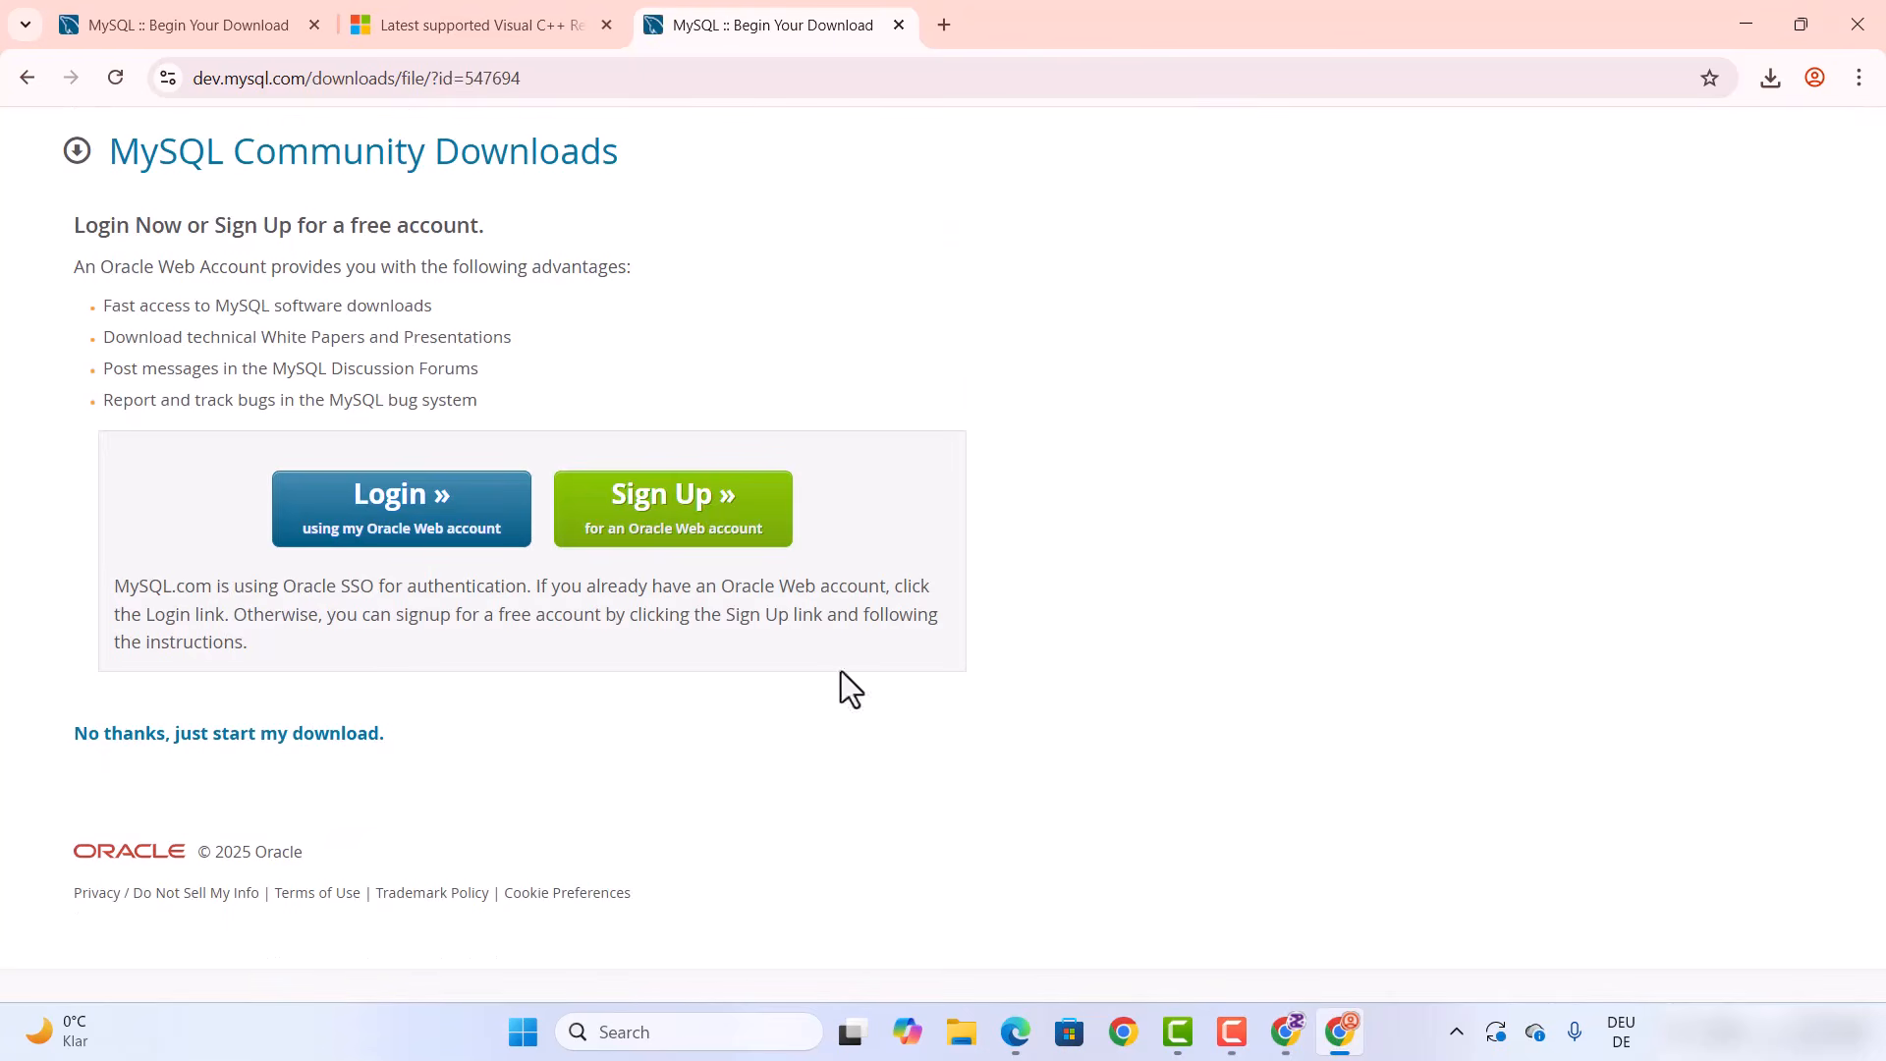
{"action": "left_click", "coordinate": [206, 745]}
{"action": "left_click", "coordinate": [1772, 84]}
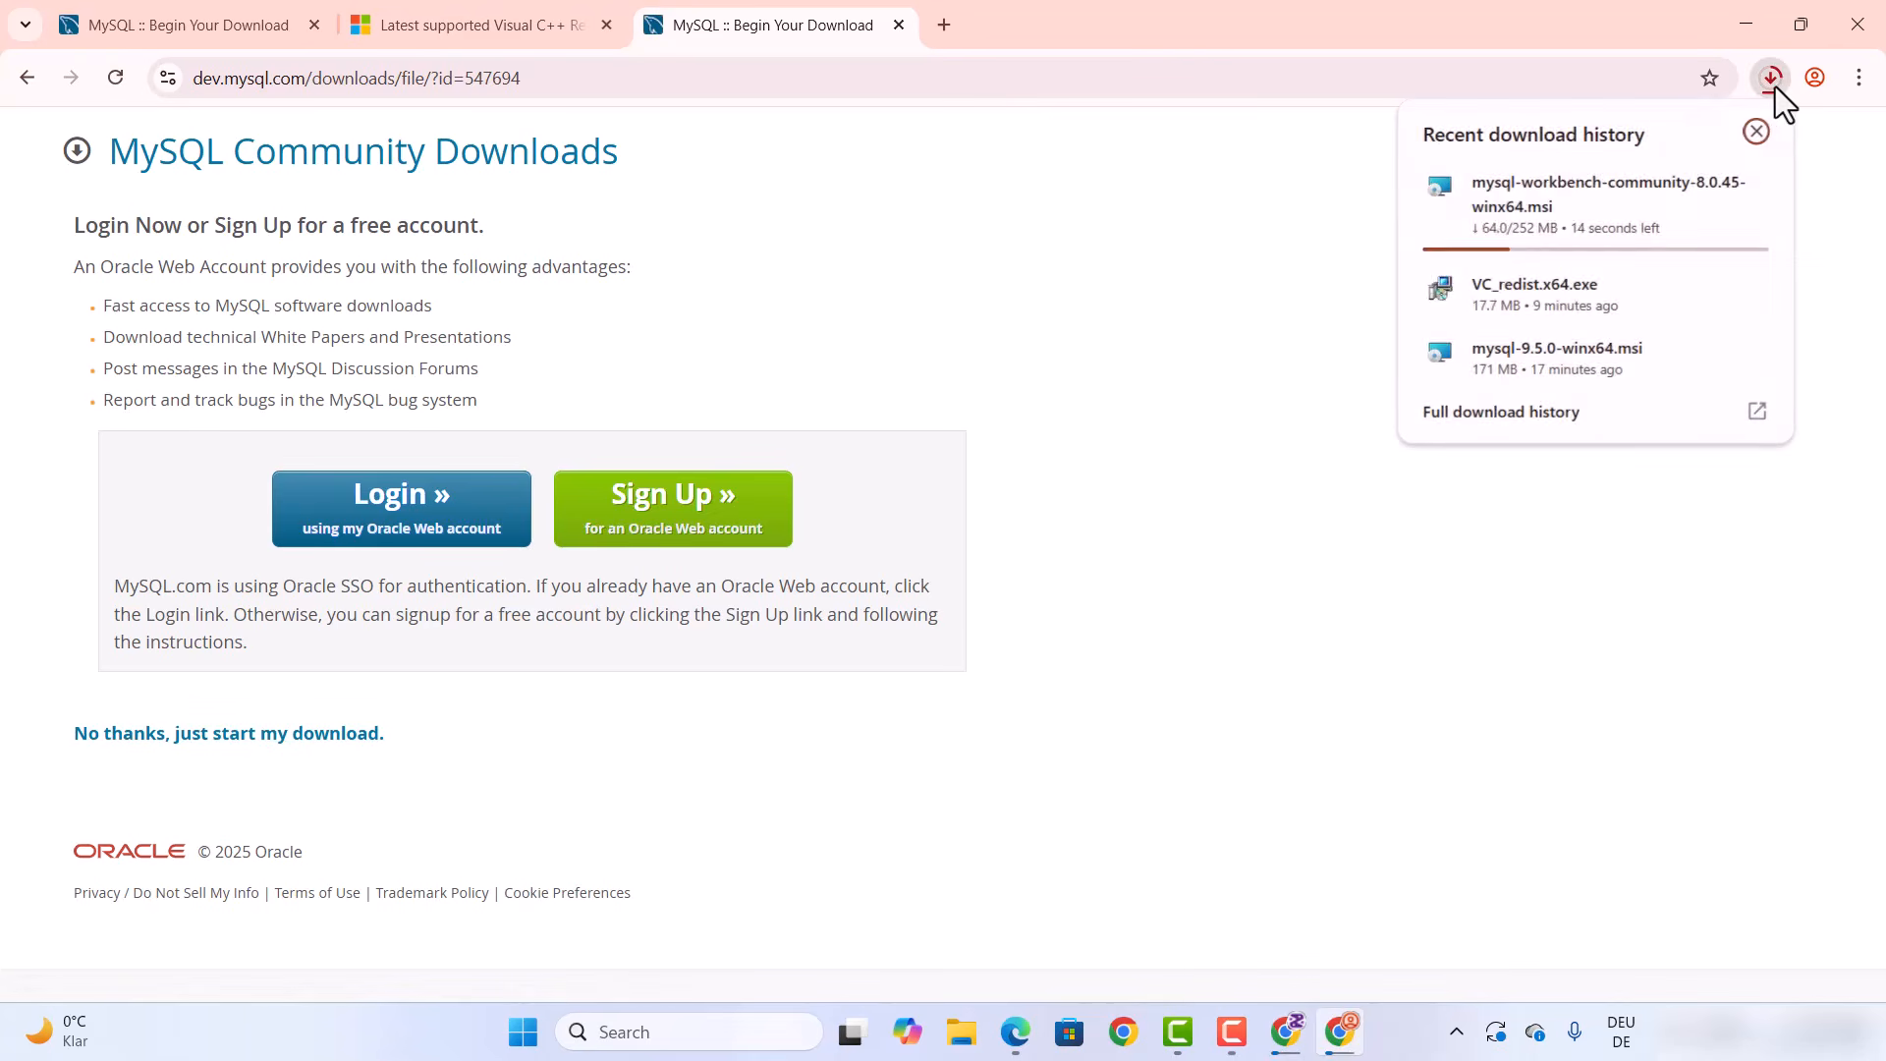
{"action": "mouse_move", "coordinate": [1550, 207]}
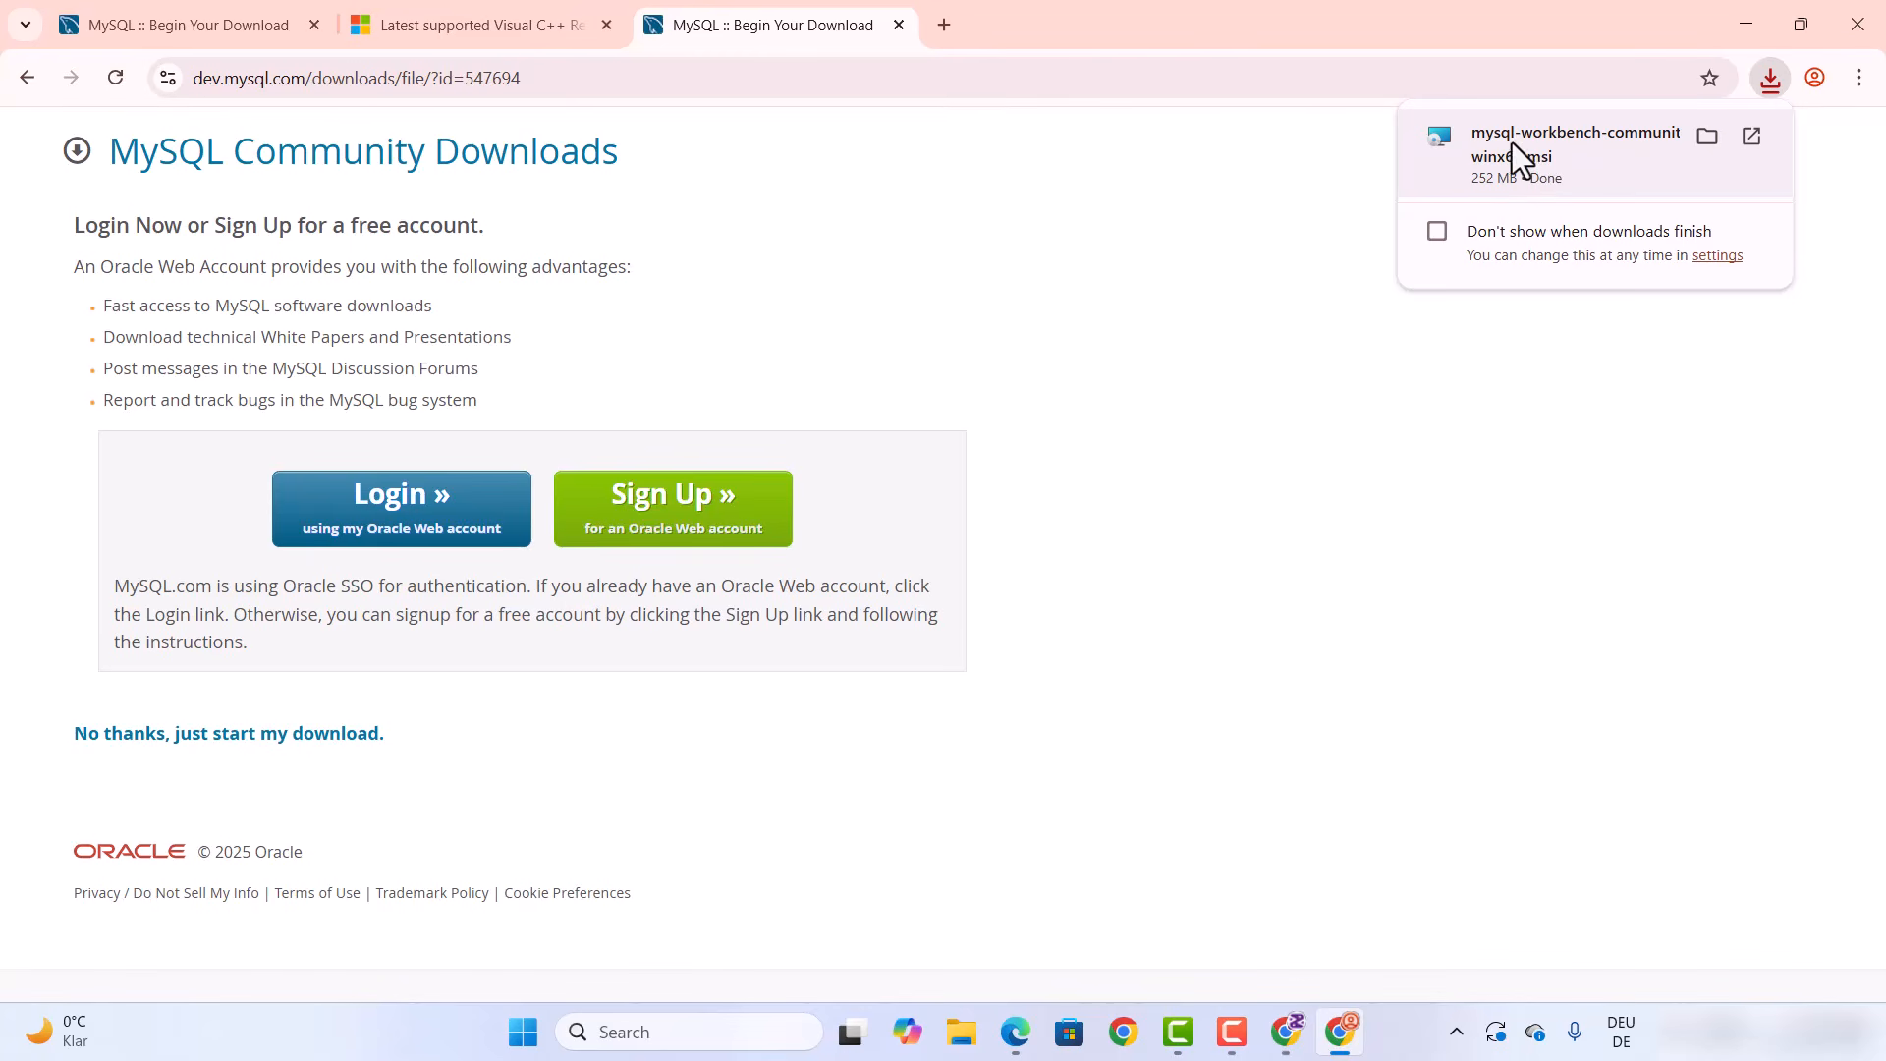
Run the downloaded MySQL Workbench installer and install Workbench 8.0 CE to the default folder with the Complete setup type
{"action": "left_click", "coordinate": [1512, 143]}
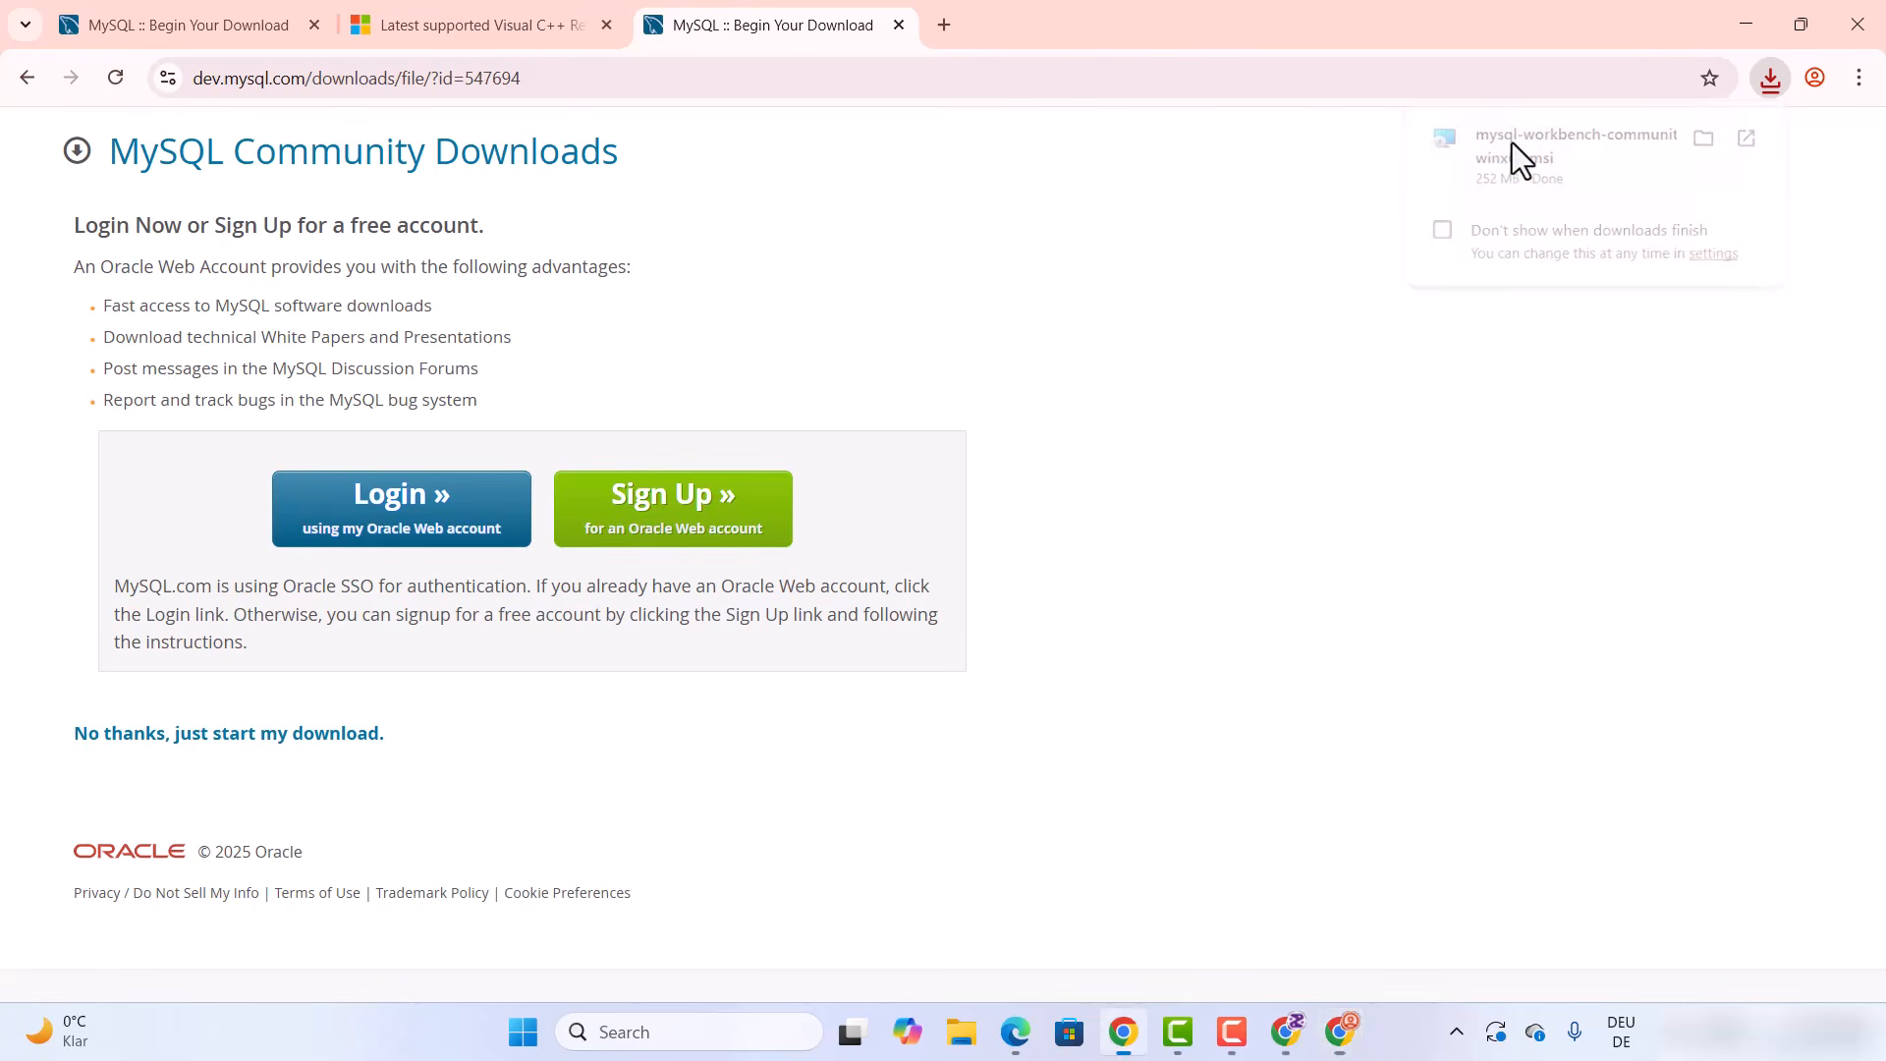
{"action": "left_click", "coordinate": [1736, 28]}
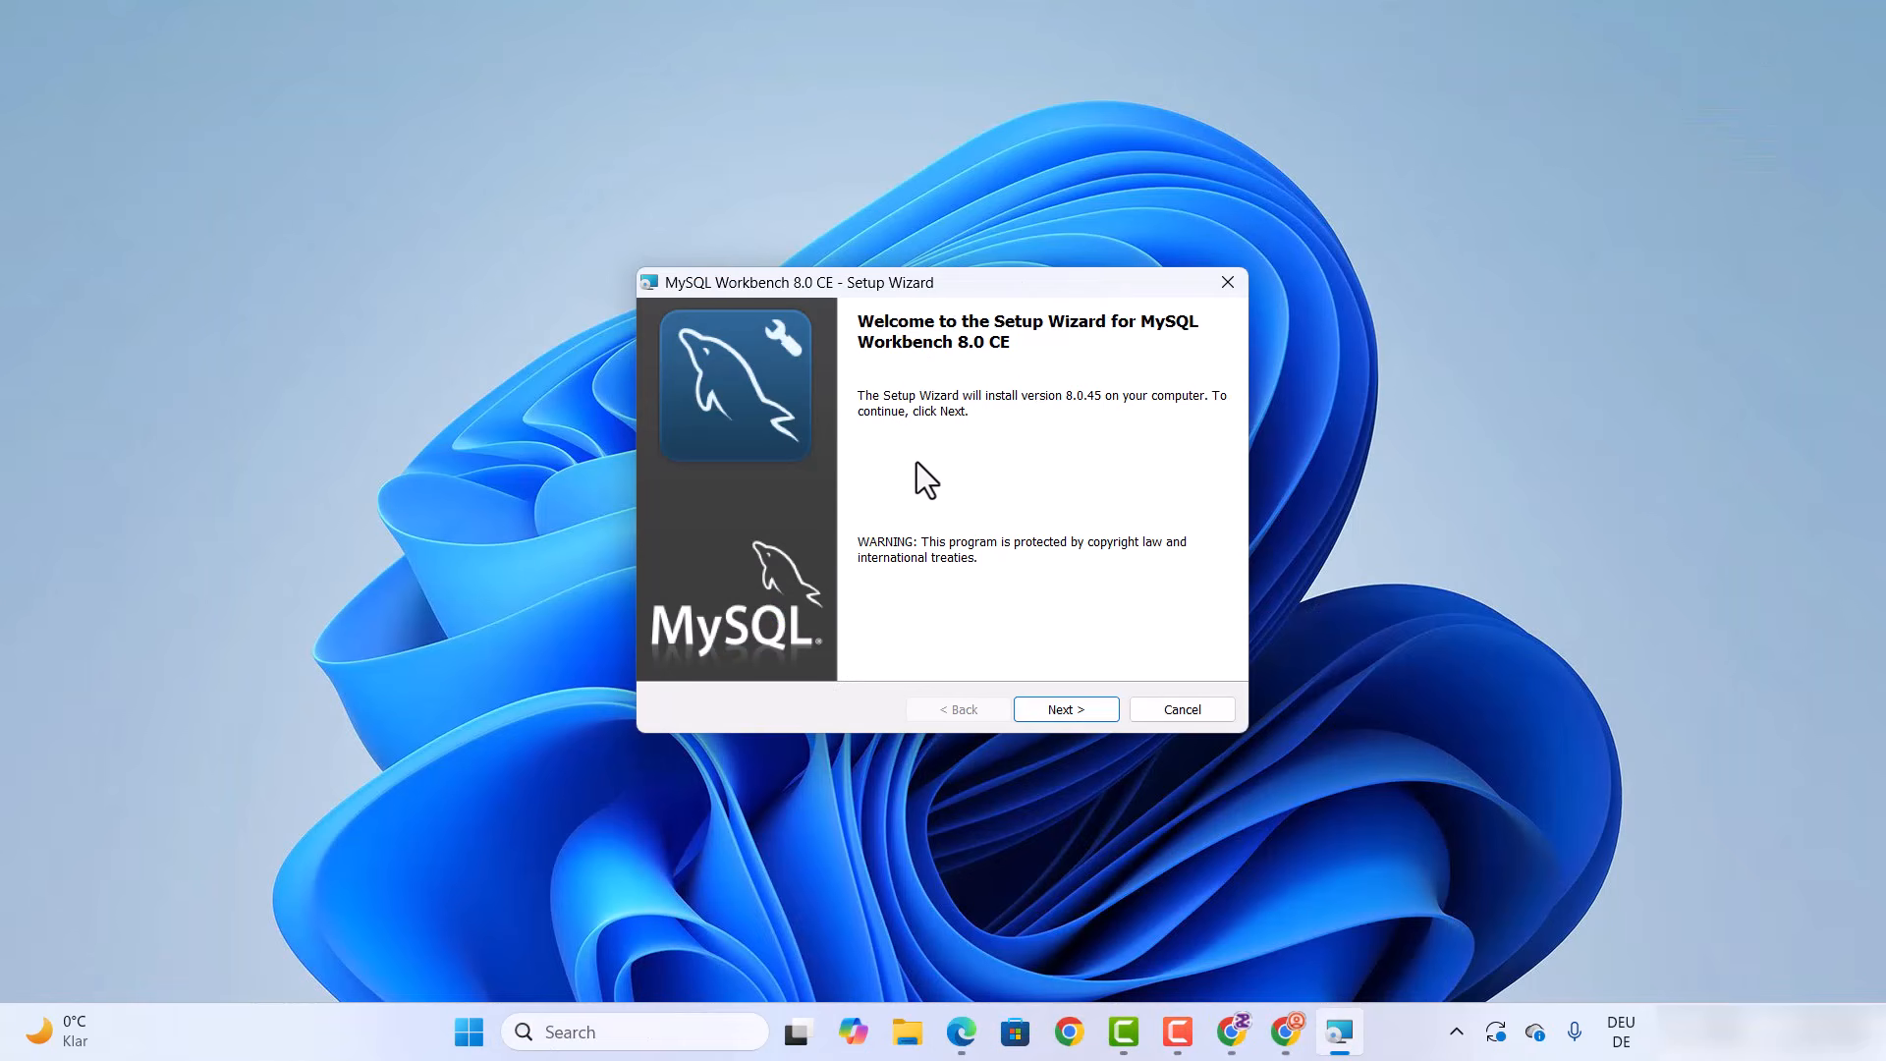
{"action": "left_click", "coordinate": [1044, 708]}
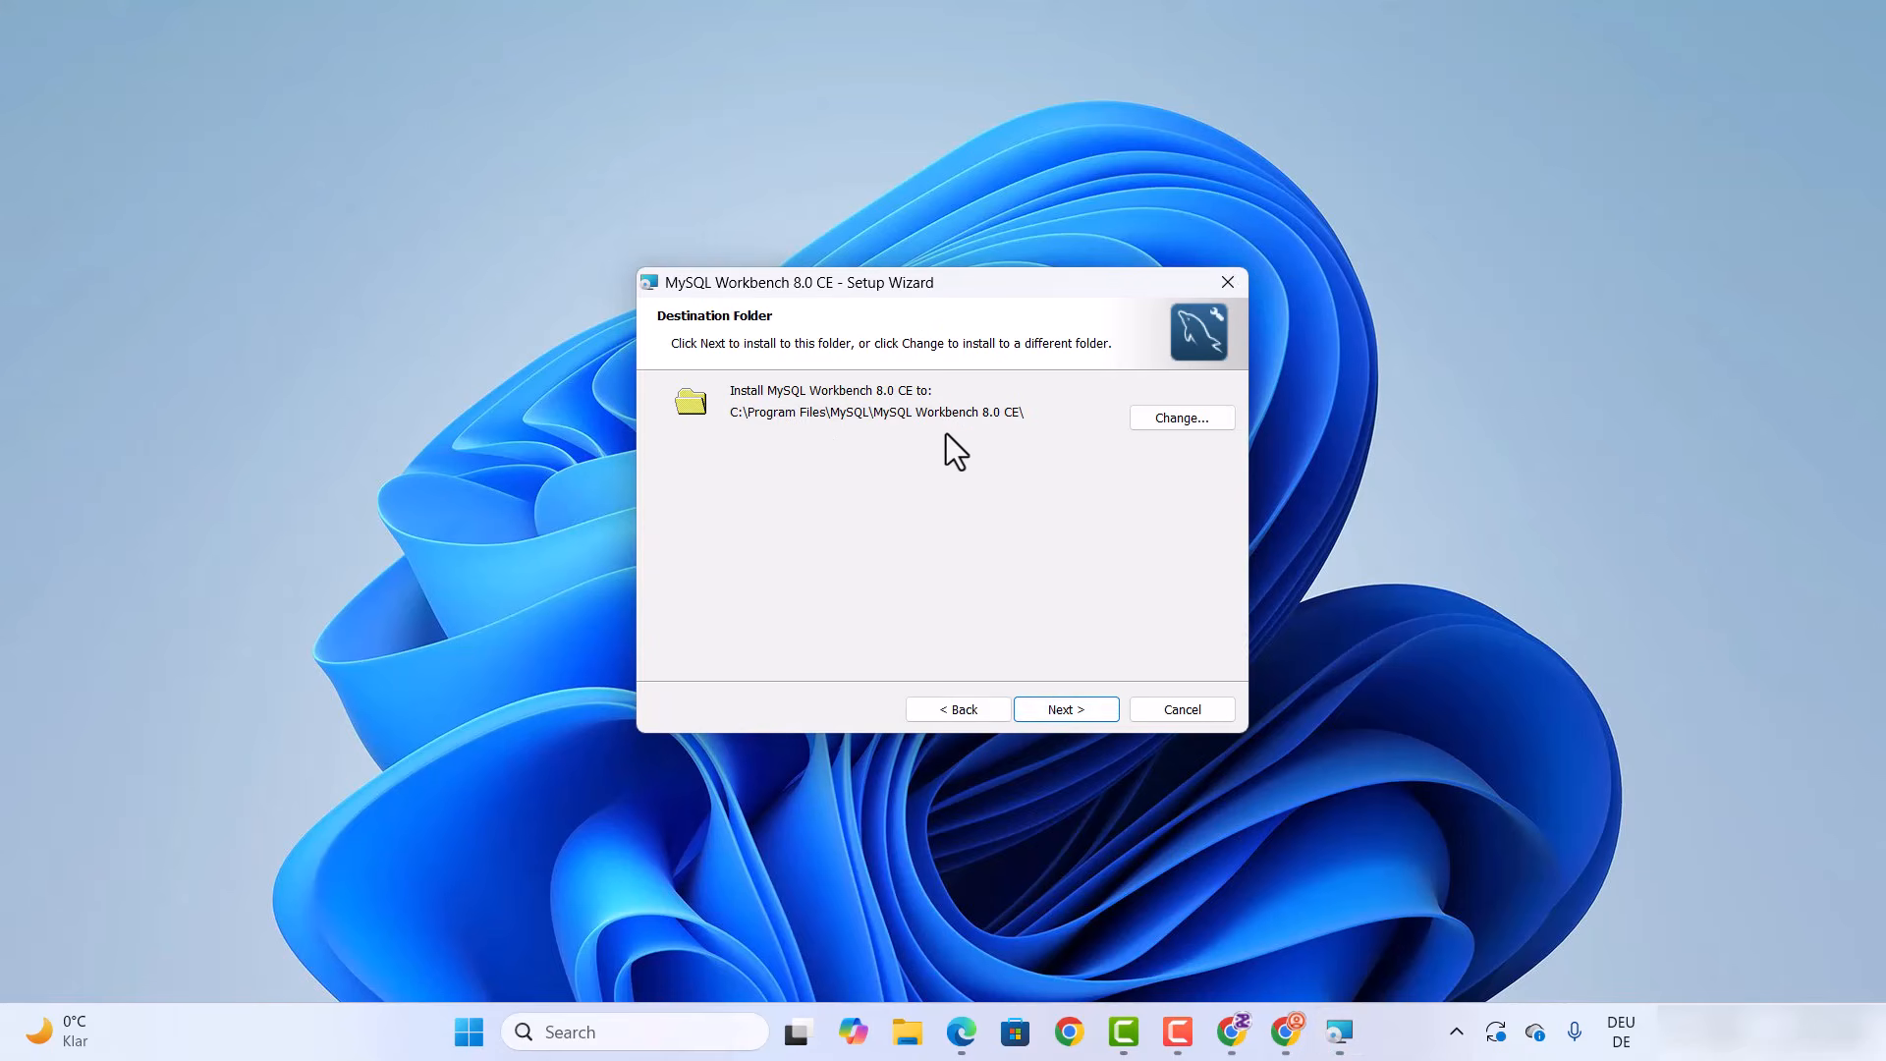
{"action": "left_click", "coordinate": [1052, 714]}
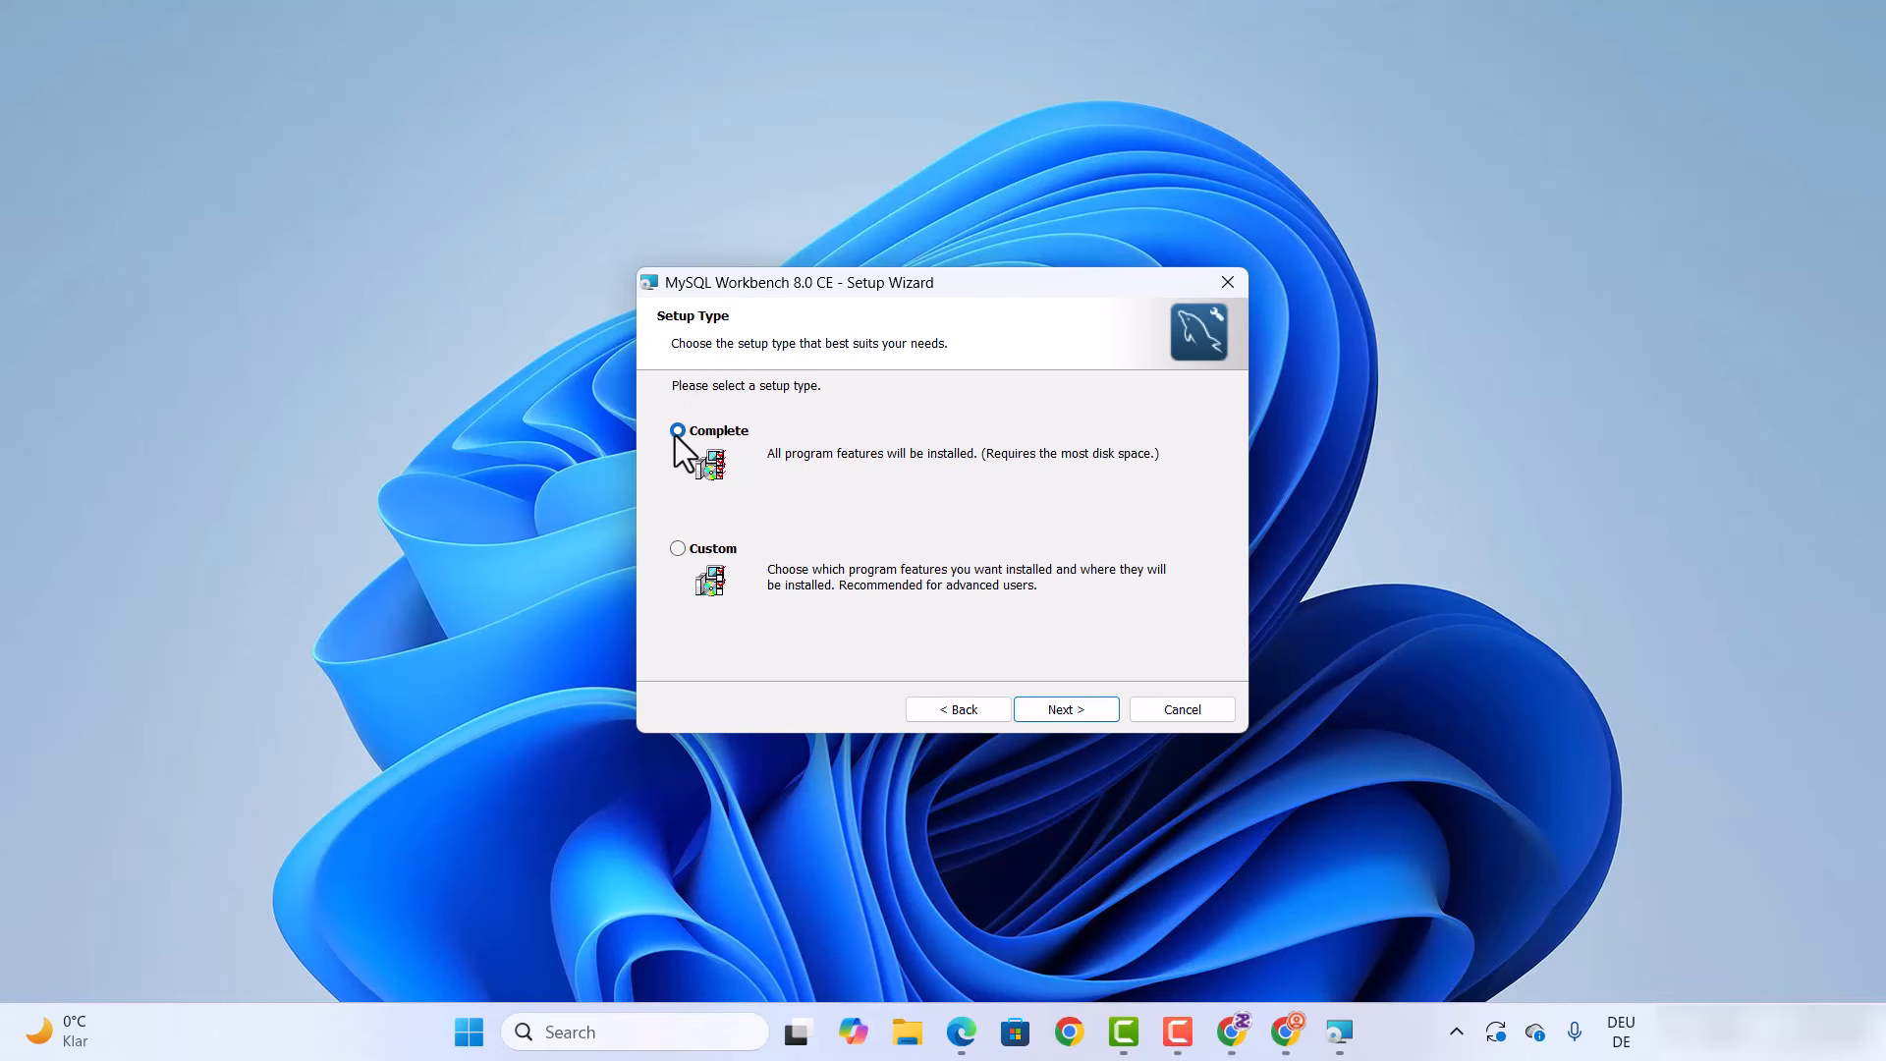
{"action": "left_click", "coordinate": [1053, 709]}
{"action": "left_click", "coordinate": [1052, 709]}
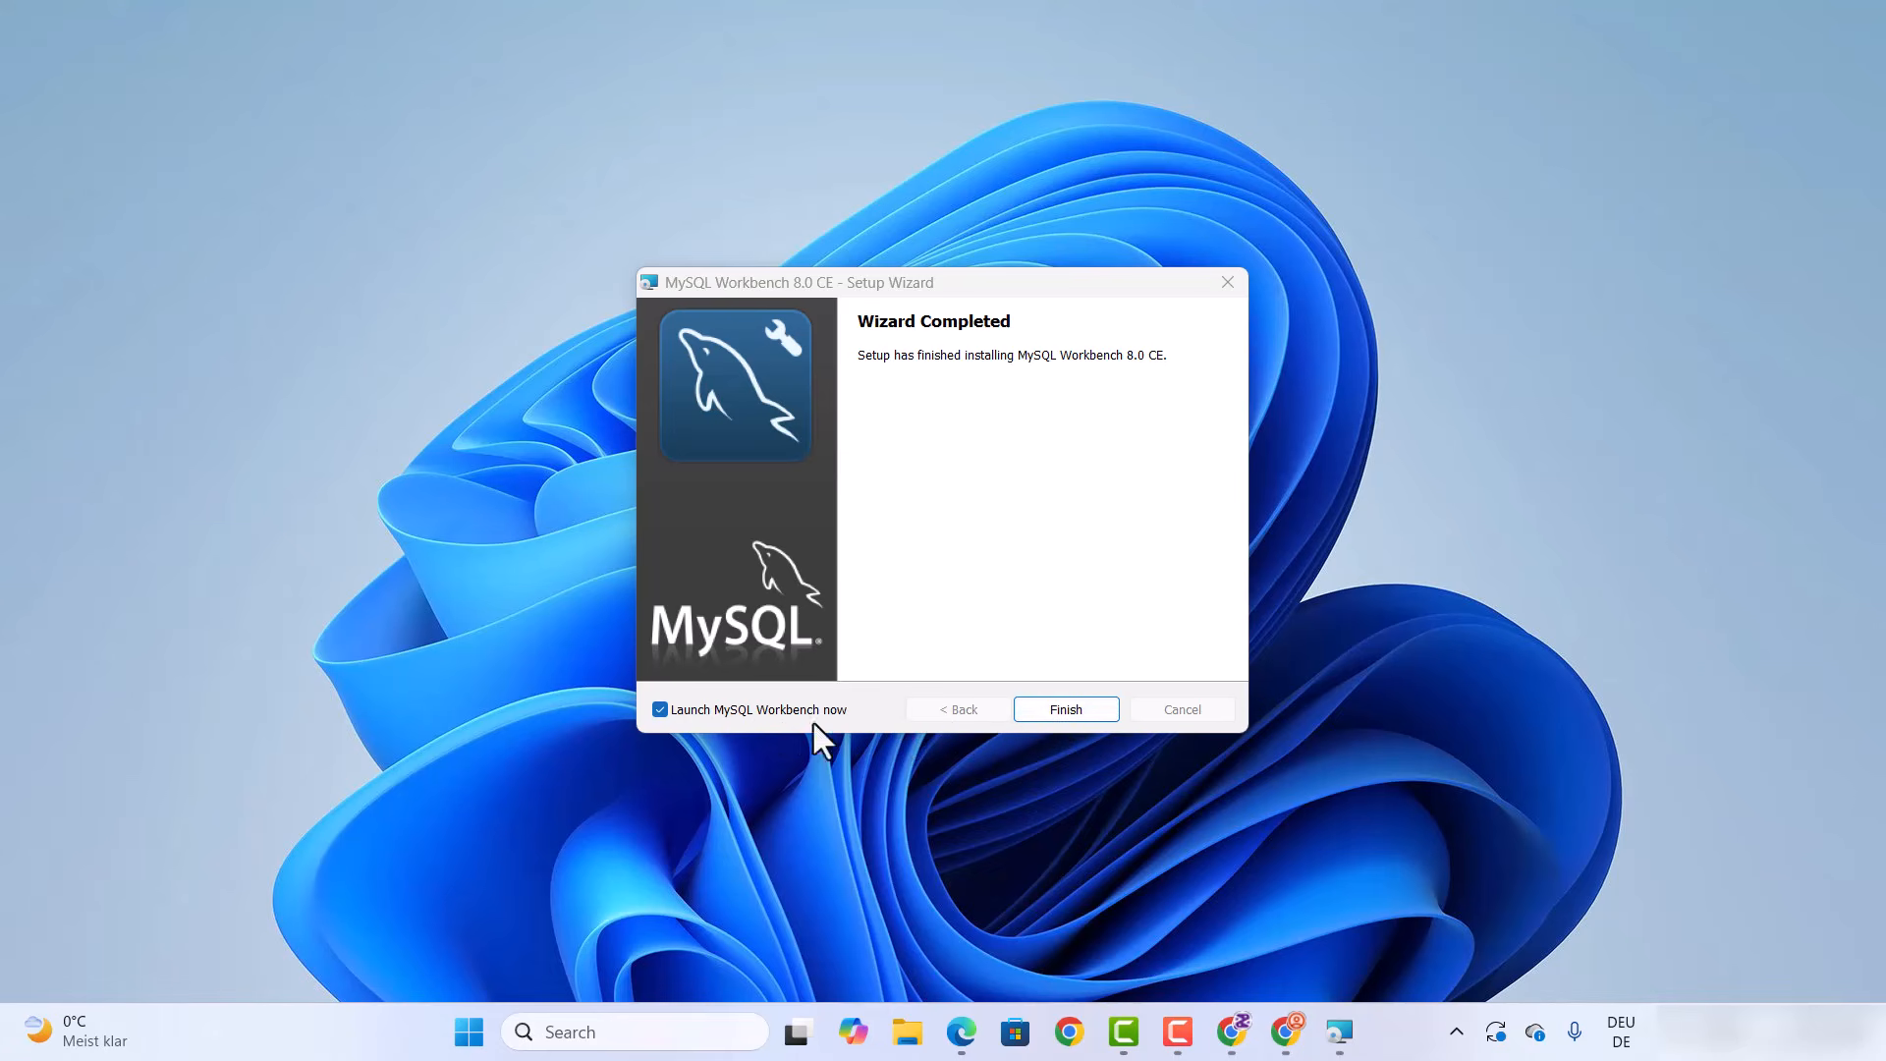
Finish the setup wizard with MySQL Workbench set to launch, and maximize the Workbench window
{"action": "left_click", "coordinate": [1050, 713]}
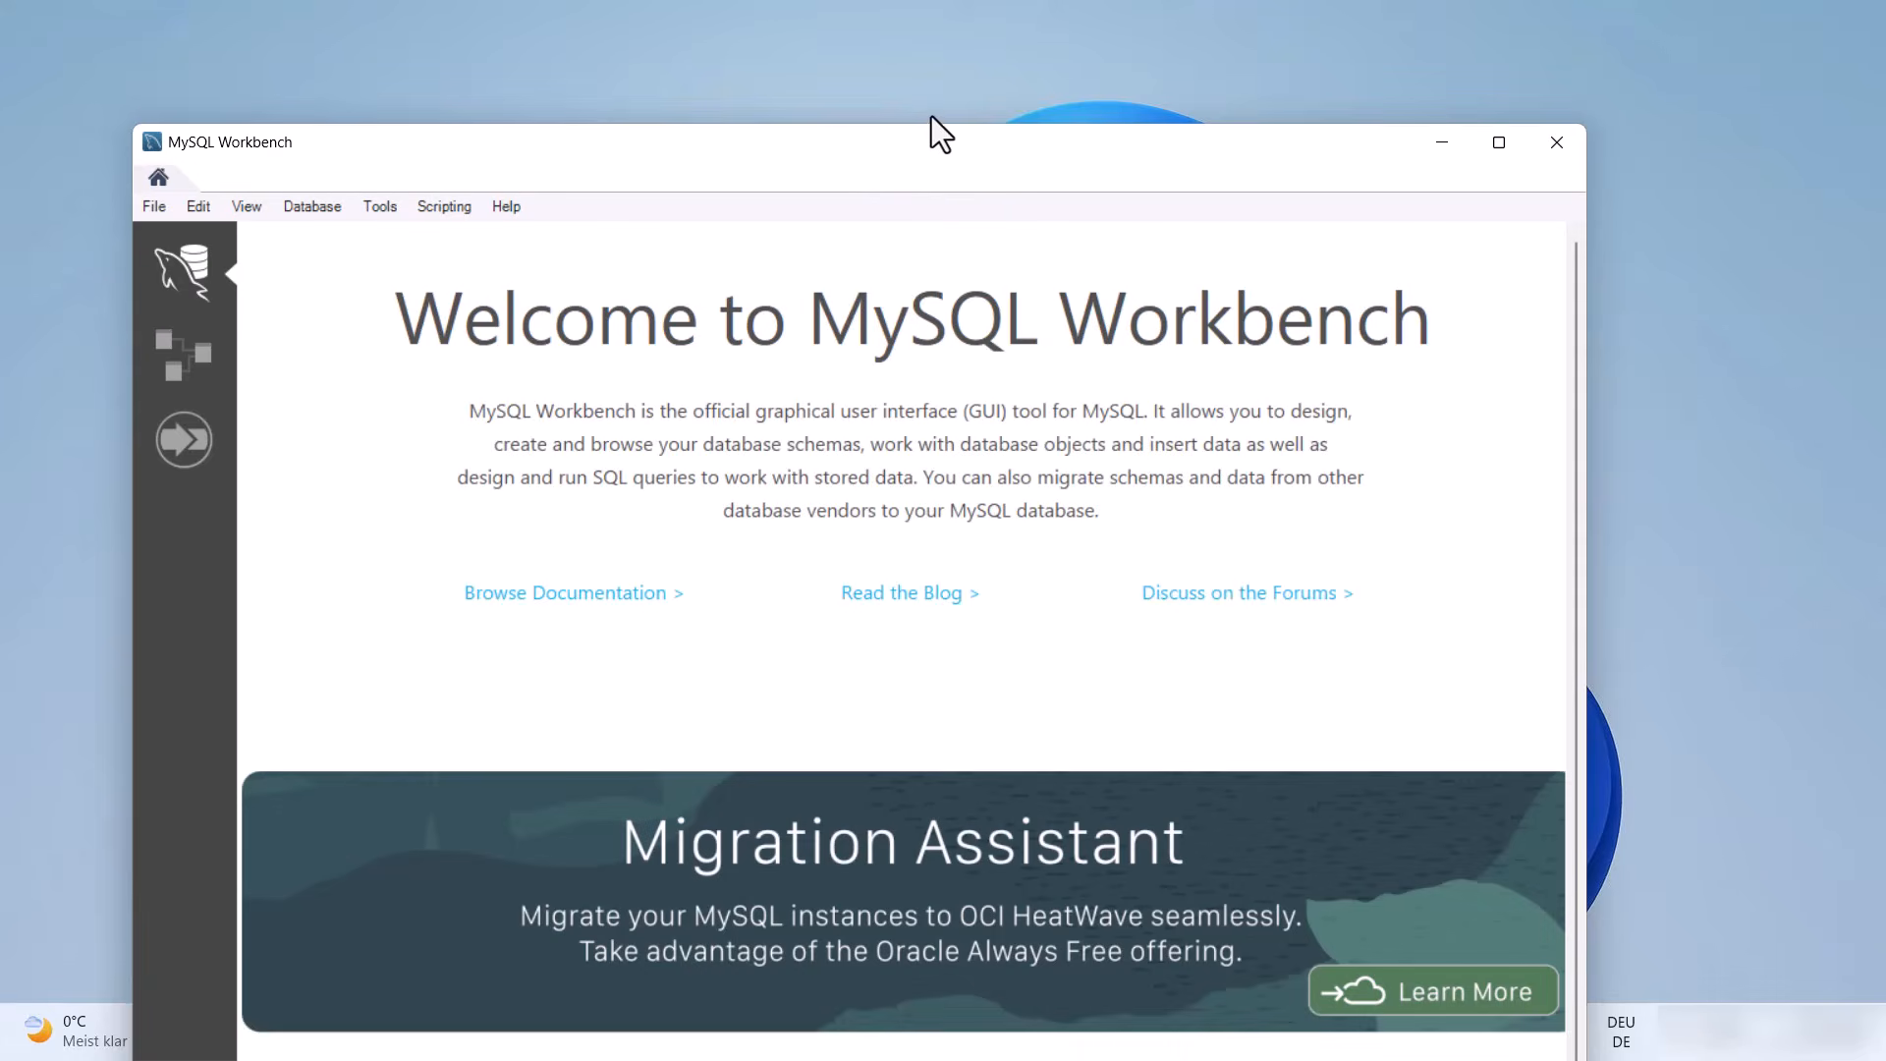
{"action": "left_click_drag", "start_coordinate": [907, 143], "coordinate": [1013, 19]}
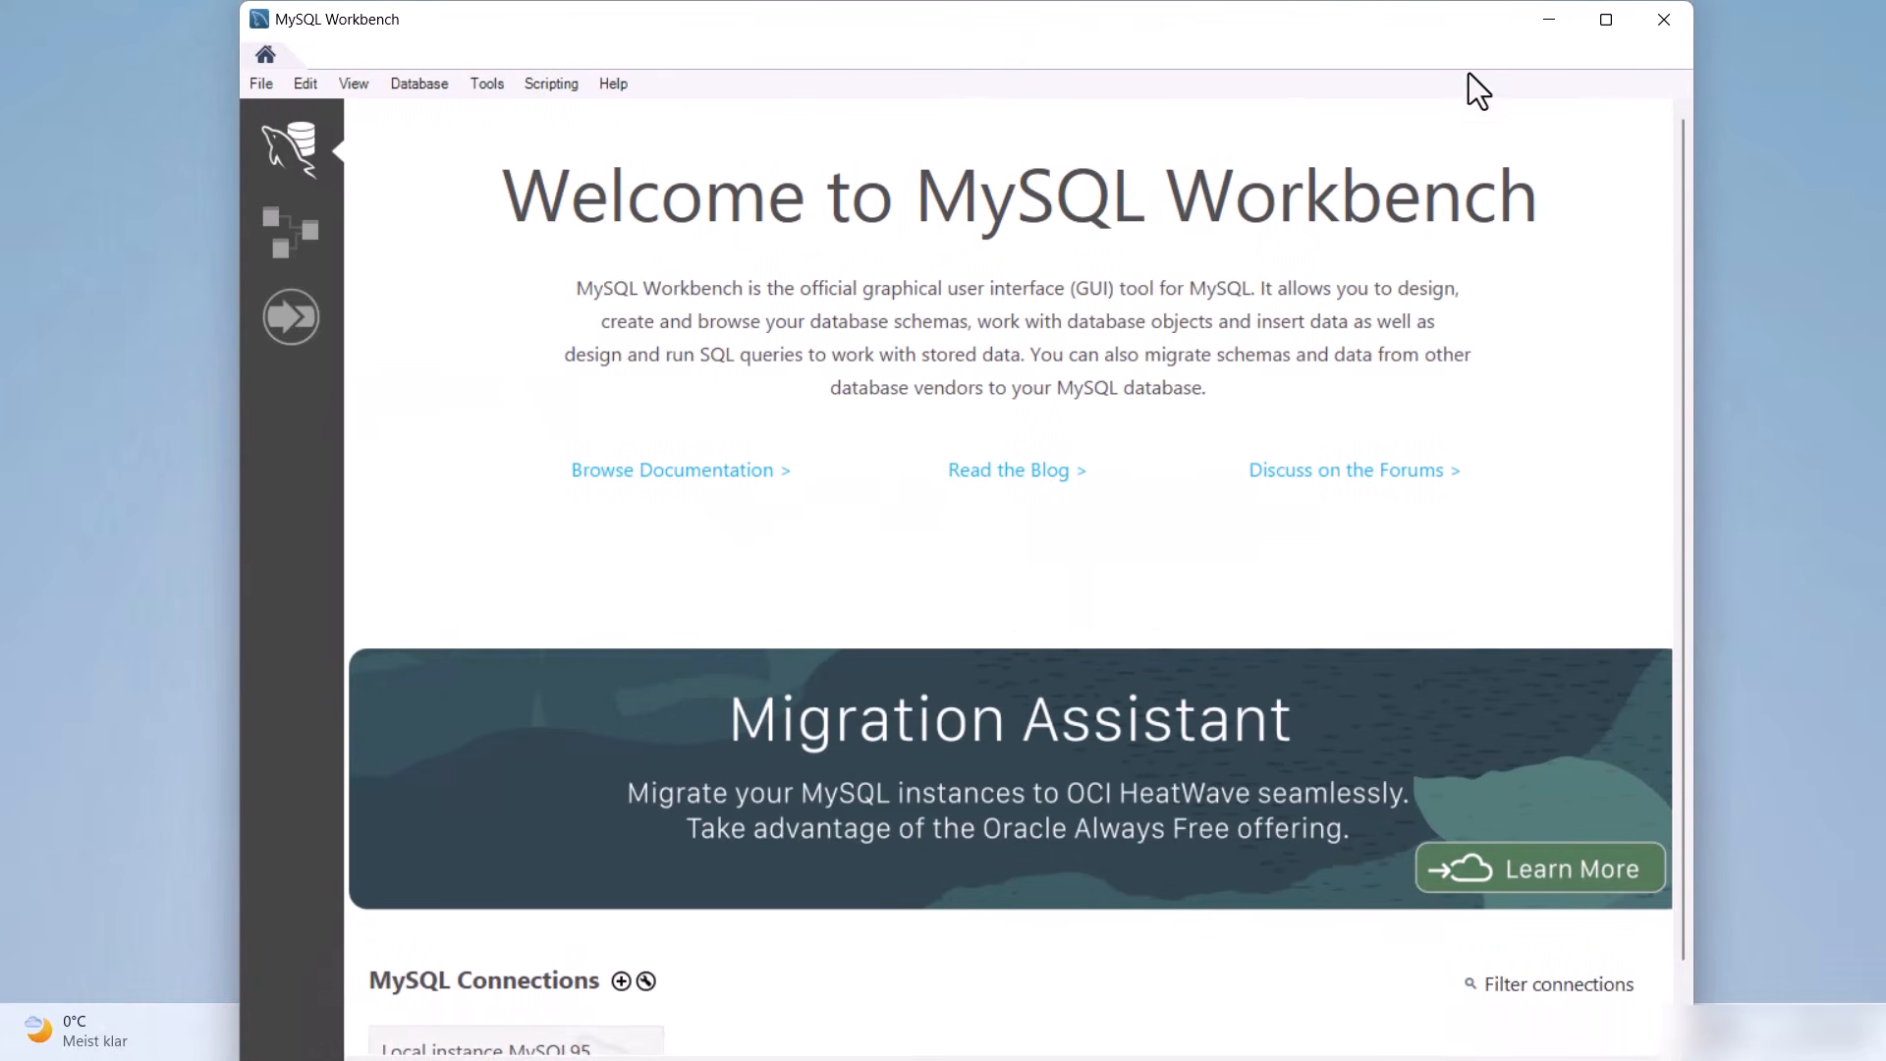
{"action": "left_click", "coordinate": [1601, 30]}
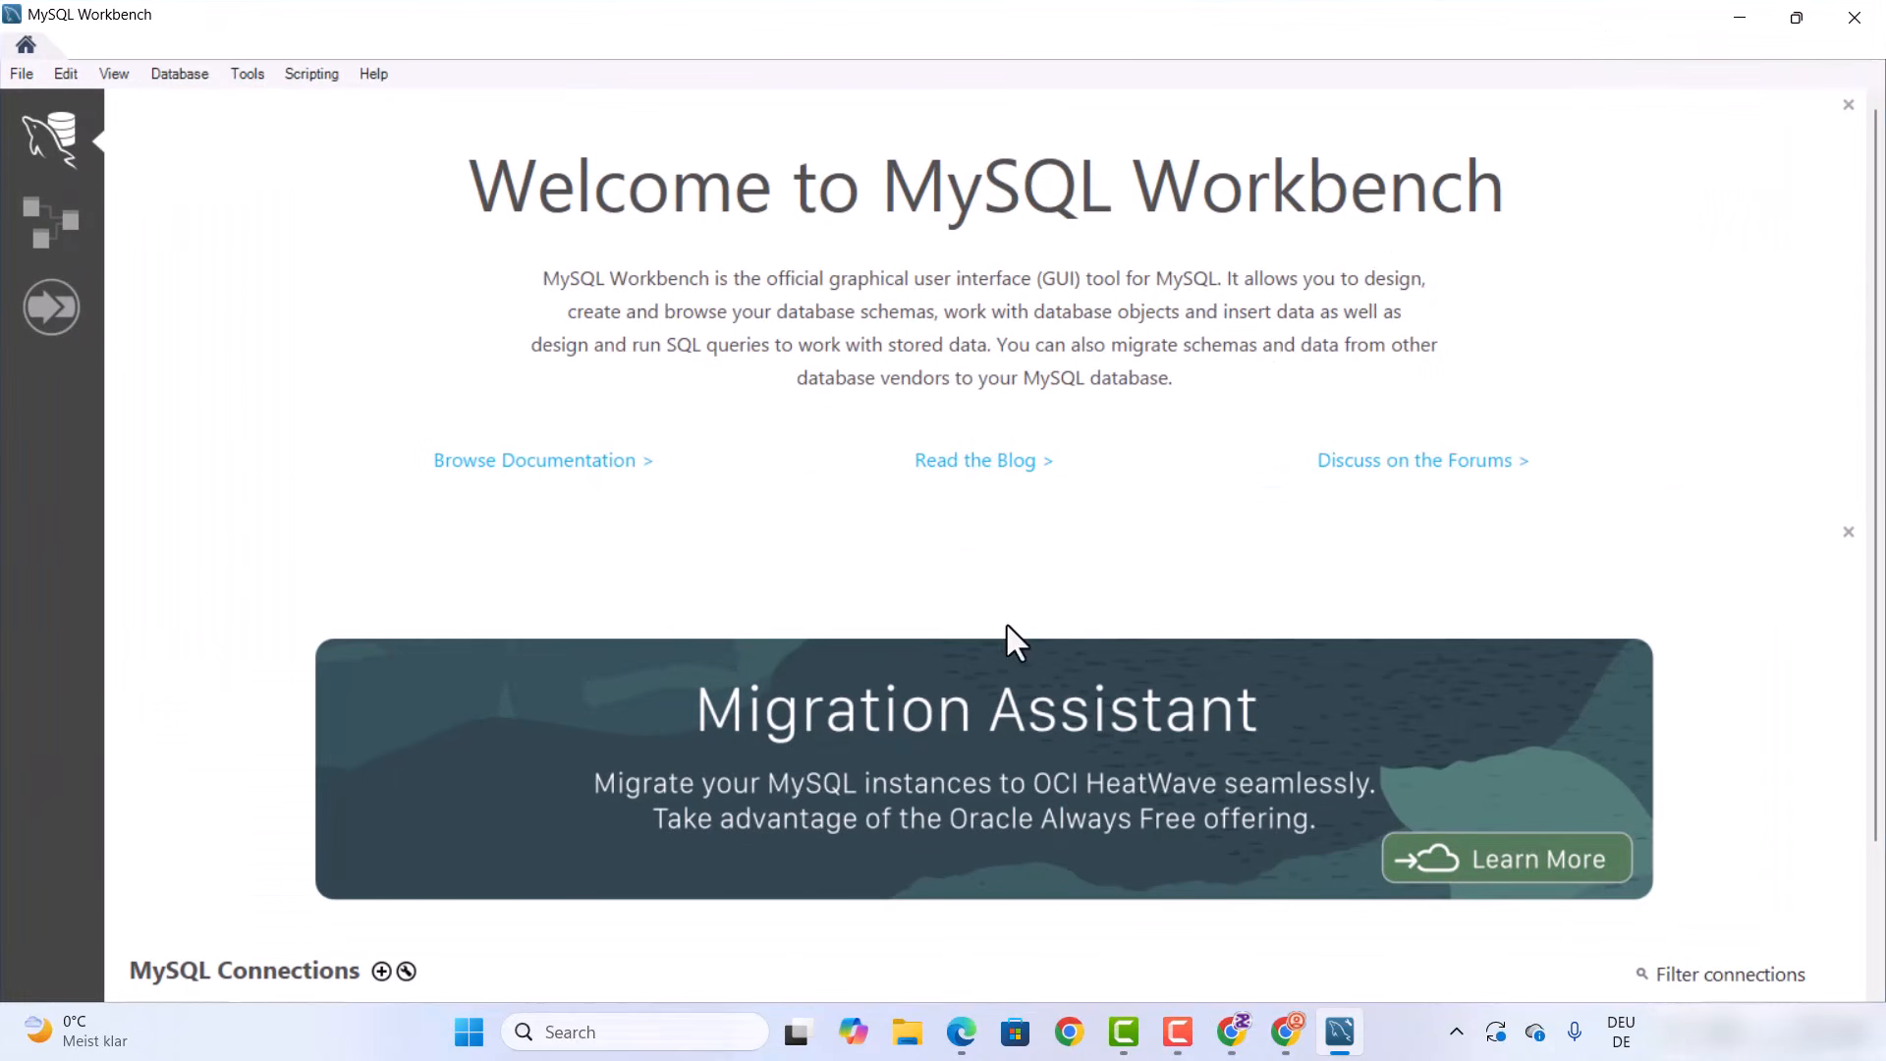
Launch the MySQL 9.5 Command Line Client from the installed MySQL programs and log in with the root password
{"action": "left_click", "coordinate": [469, 1033]}
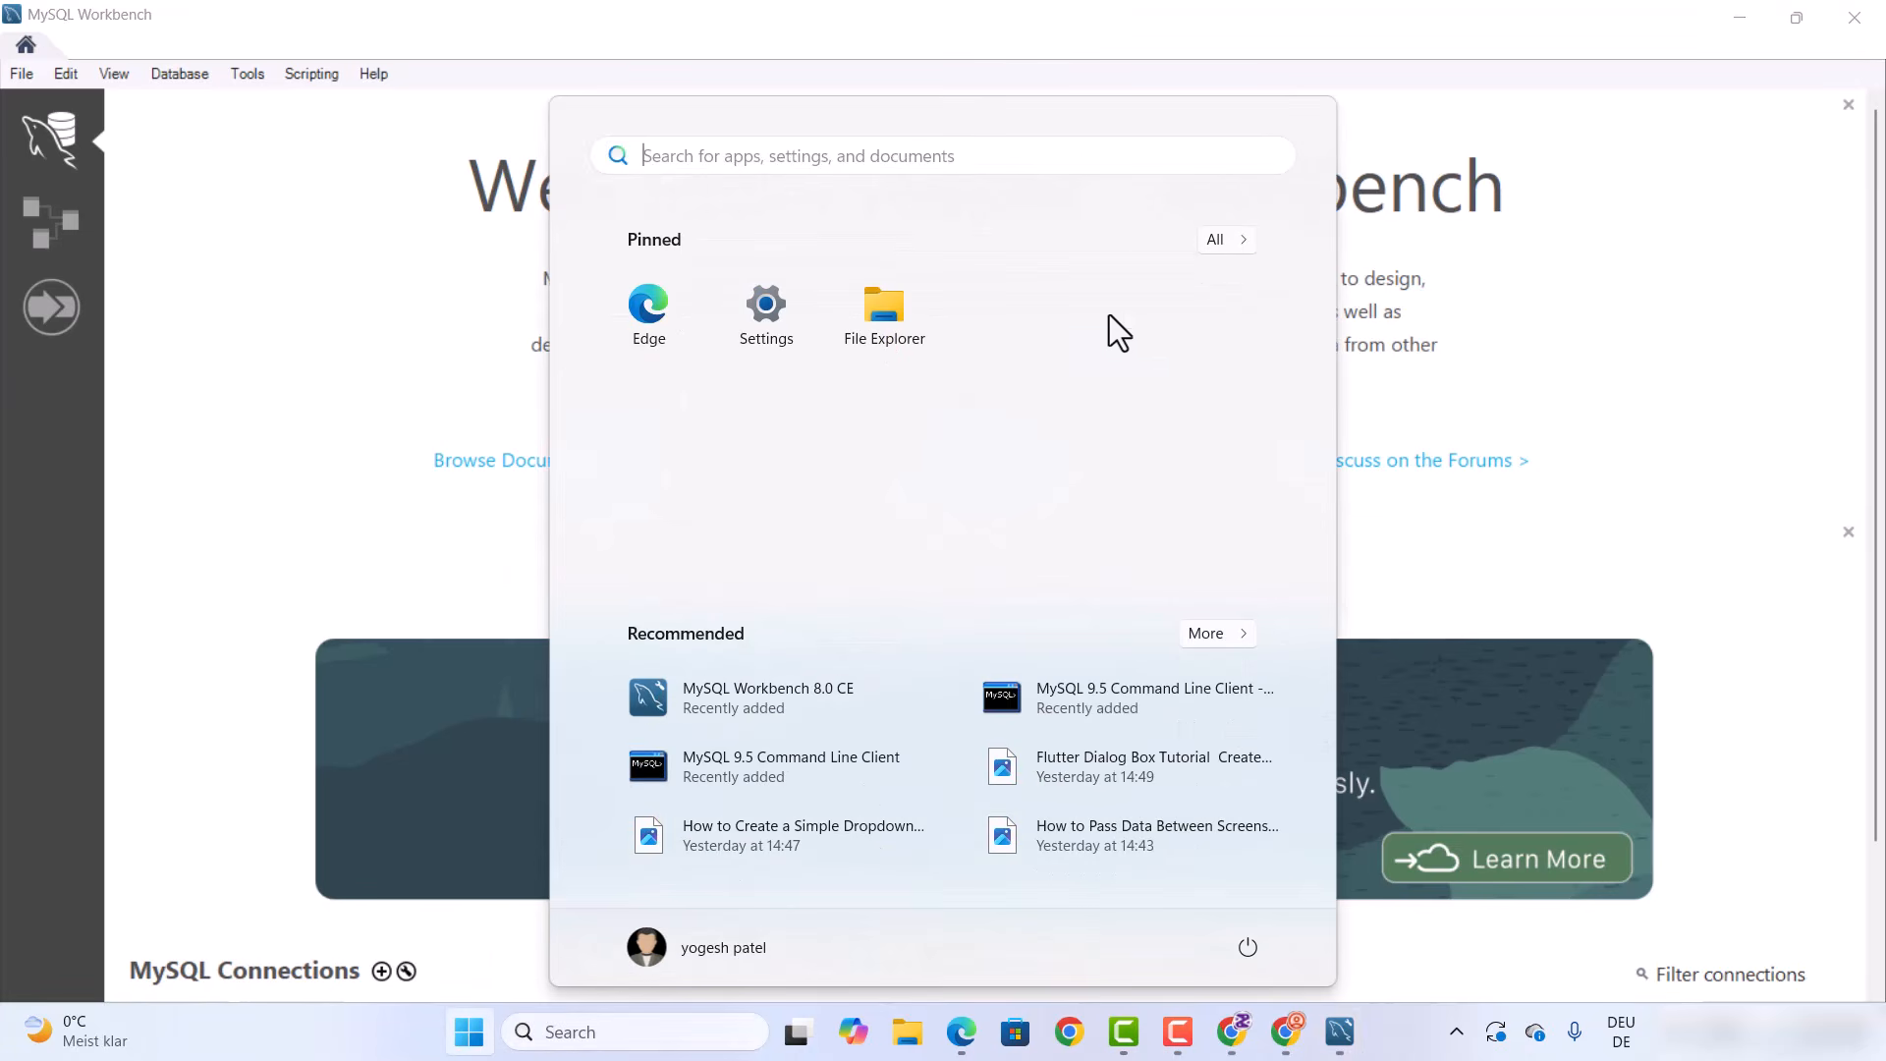
{"action": "left_click", "coordinate": [1221, 242]}
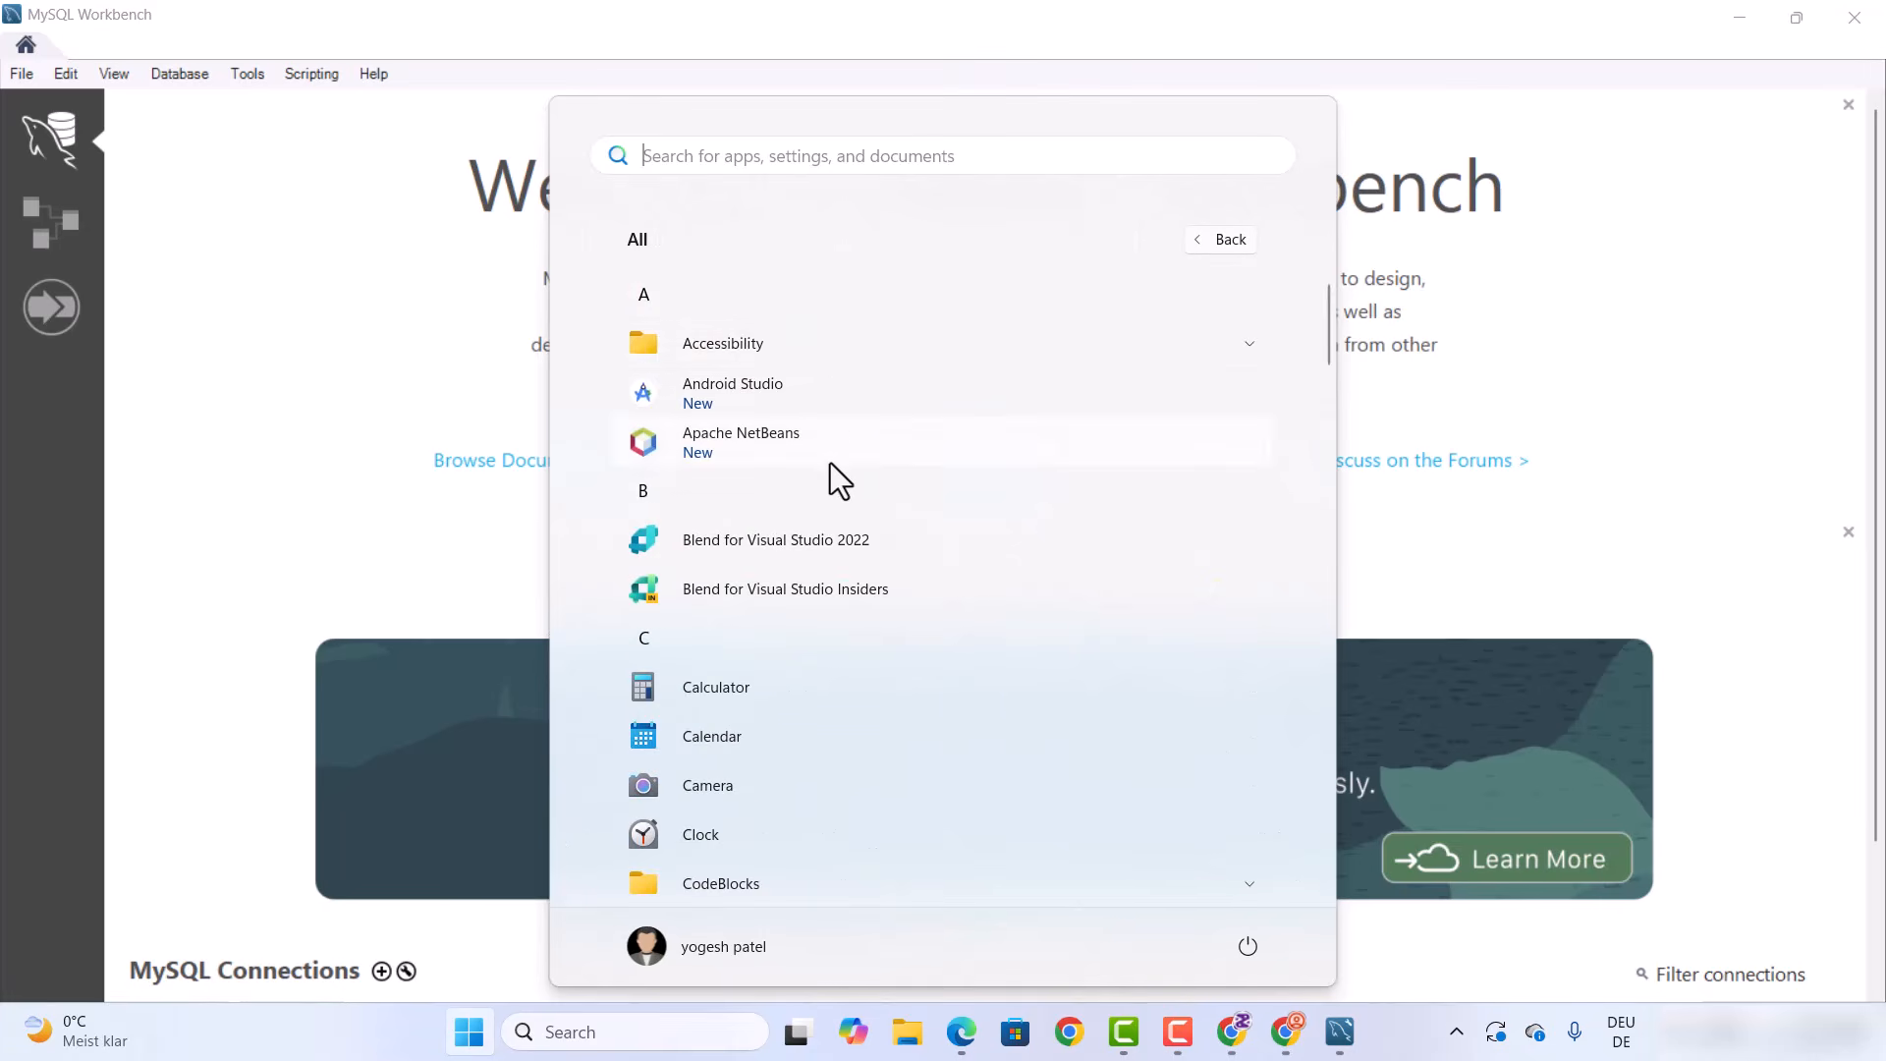
{"action": "scroll", "coordinate": [832, 466], "scroll_direction": "down", "scroll_amount": 3}
{"action": "scroll", "coordinate": [832, 467], "scroll_direction": "down", "scroll_amount": 10}
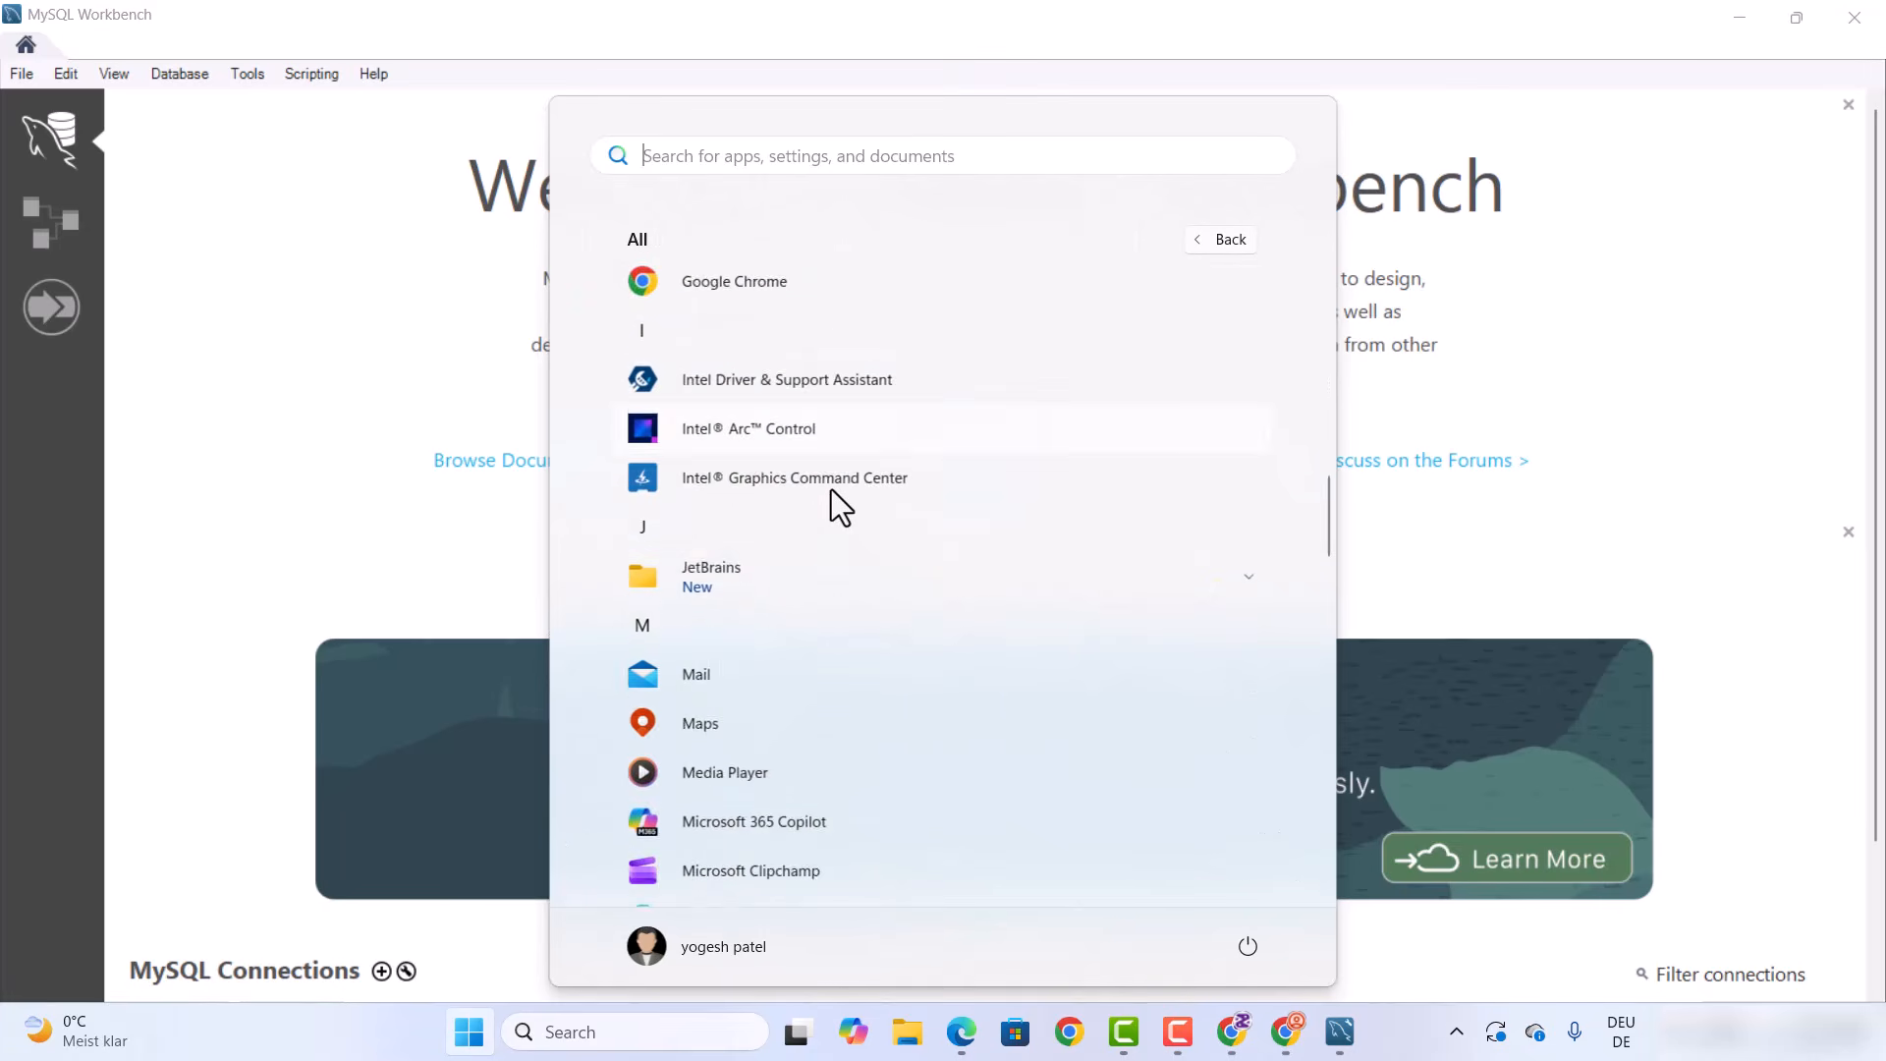
{"action": "scroll", "coordinate": [831, 489], "scroll_direction": "down", "scroll_amount": 1}
{"action": "scroll", "coordinate": [831, 489], "scroll_direction": "up", "scroll_amount": 1}
{"action": "scroll", "coordinate": [831, 489], "scroll_direction": "down", "scroll_amount": 1}
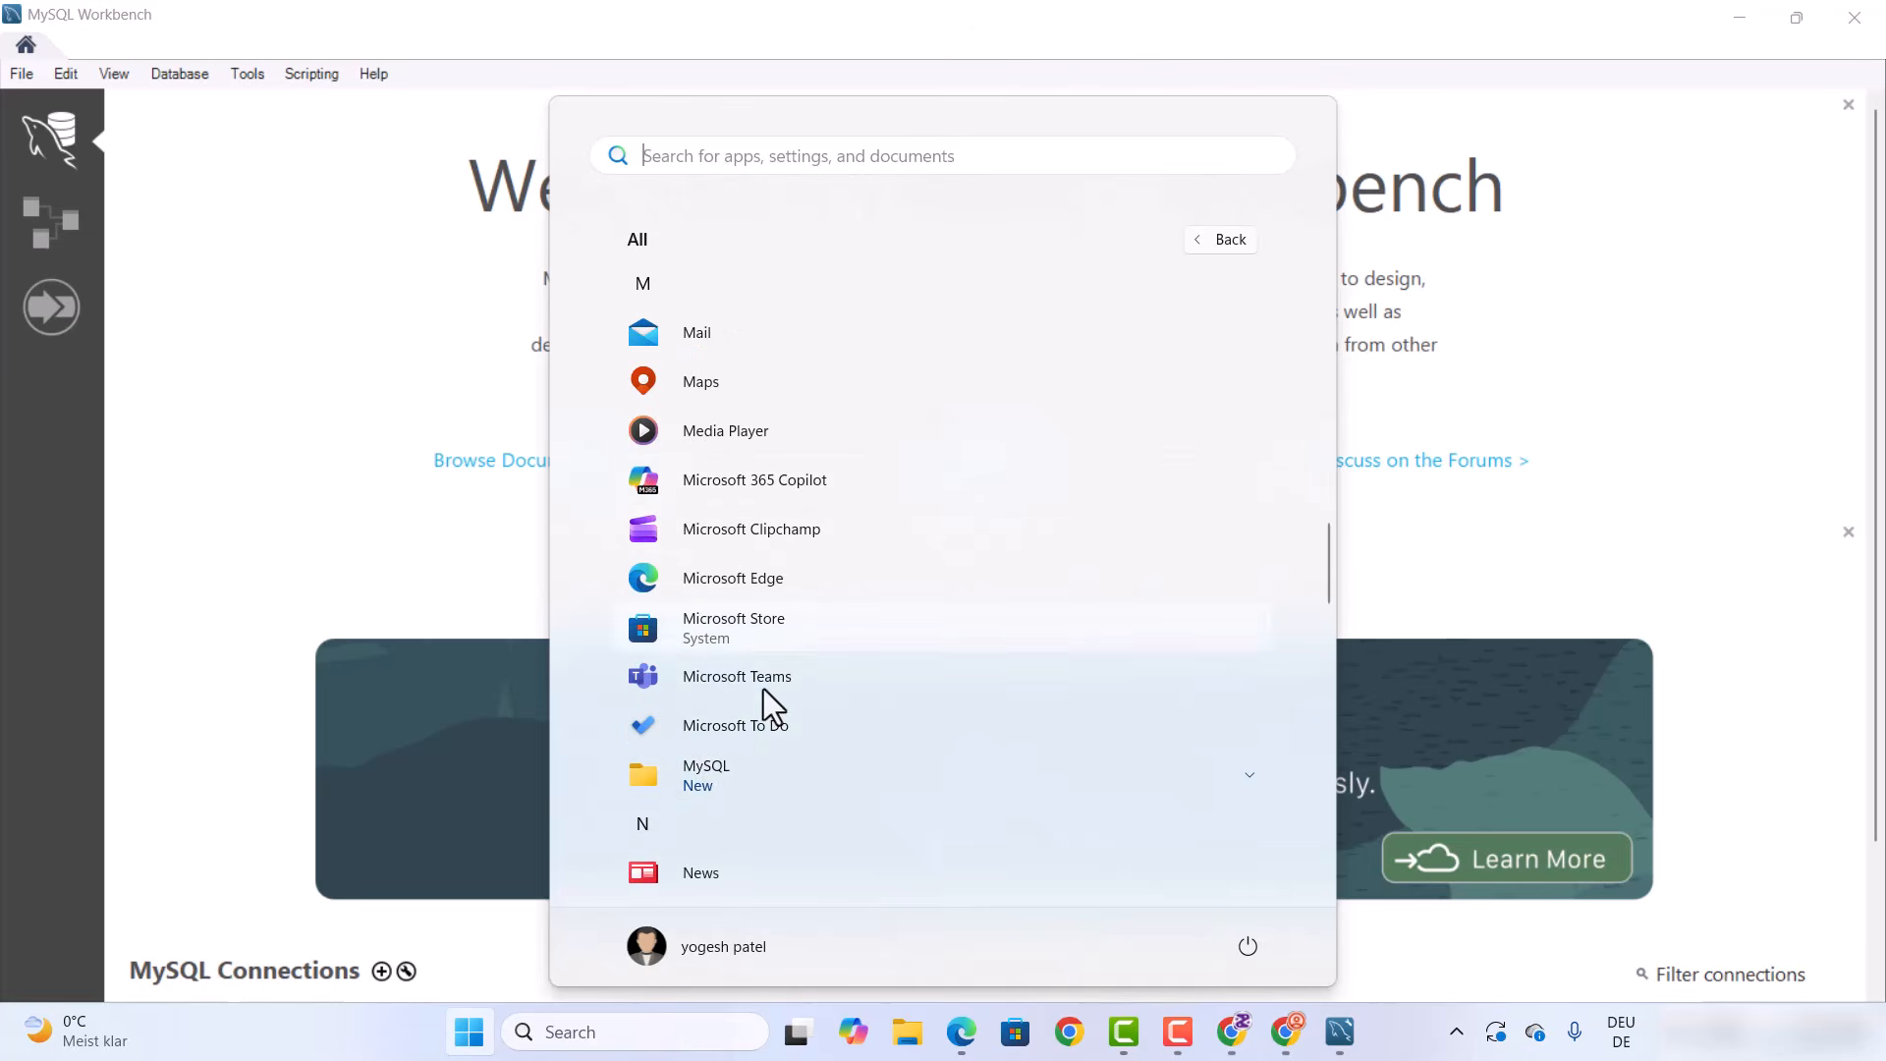
{"action": "left_click", "coordinate": [716, 775]}
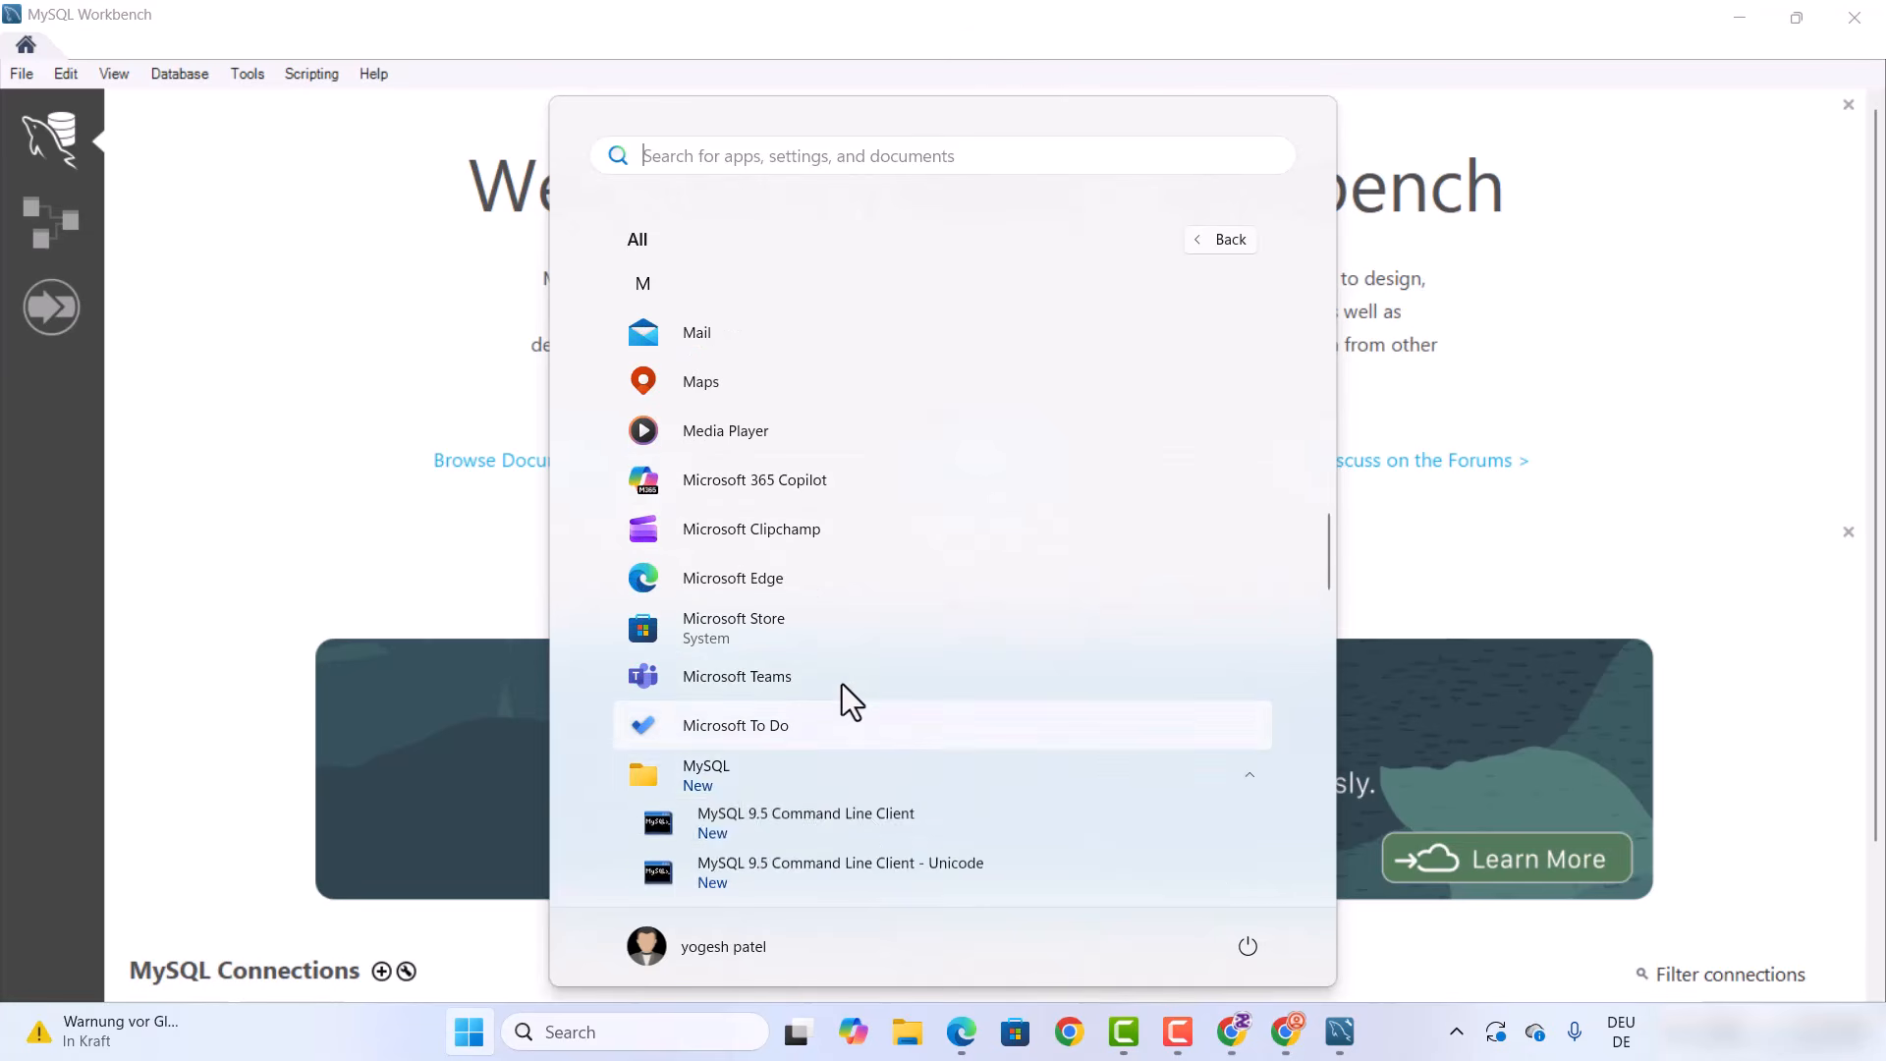
{"action": "scroll", "coordinate": [840, 684], "scroll_direction": "down", "scroll_amount": 2}
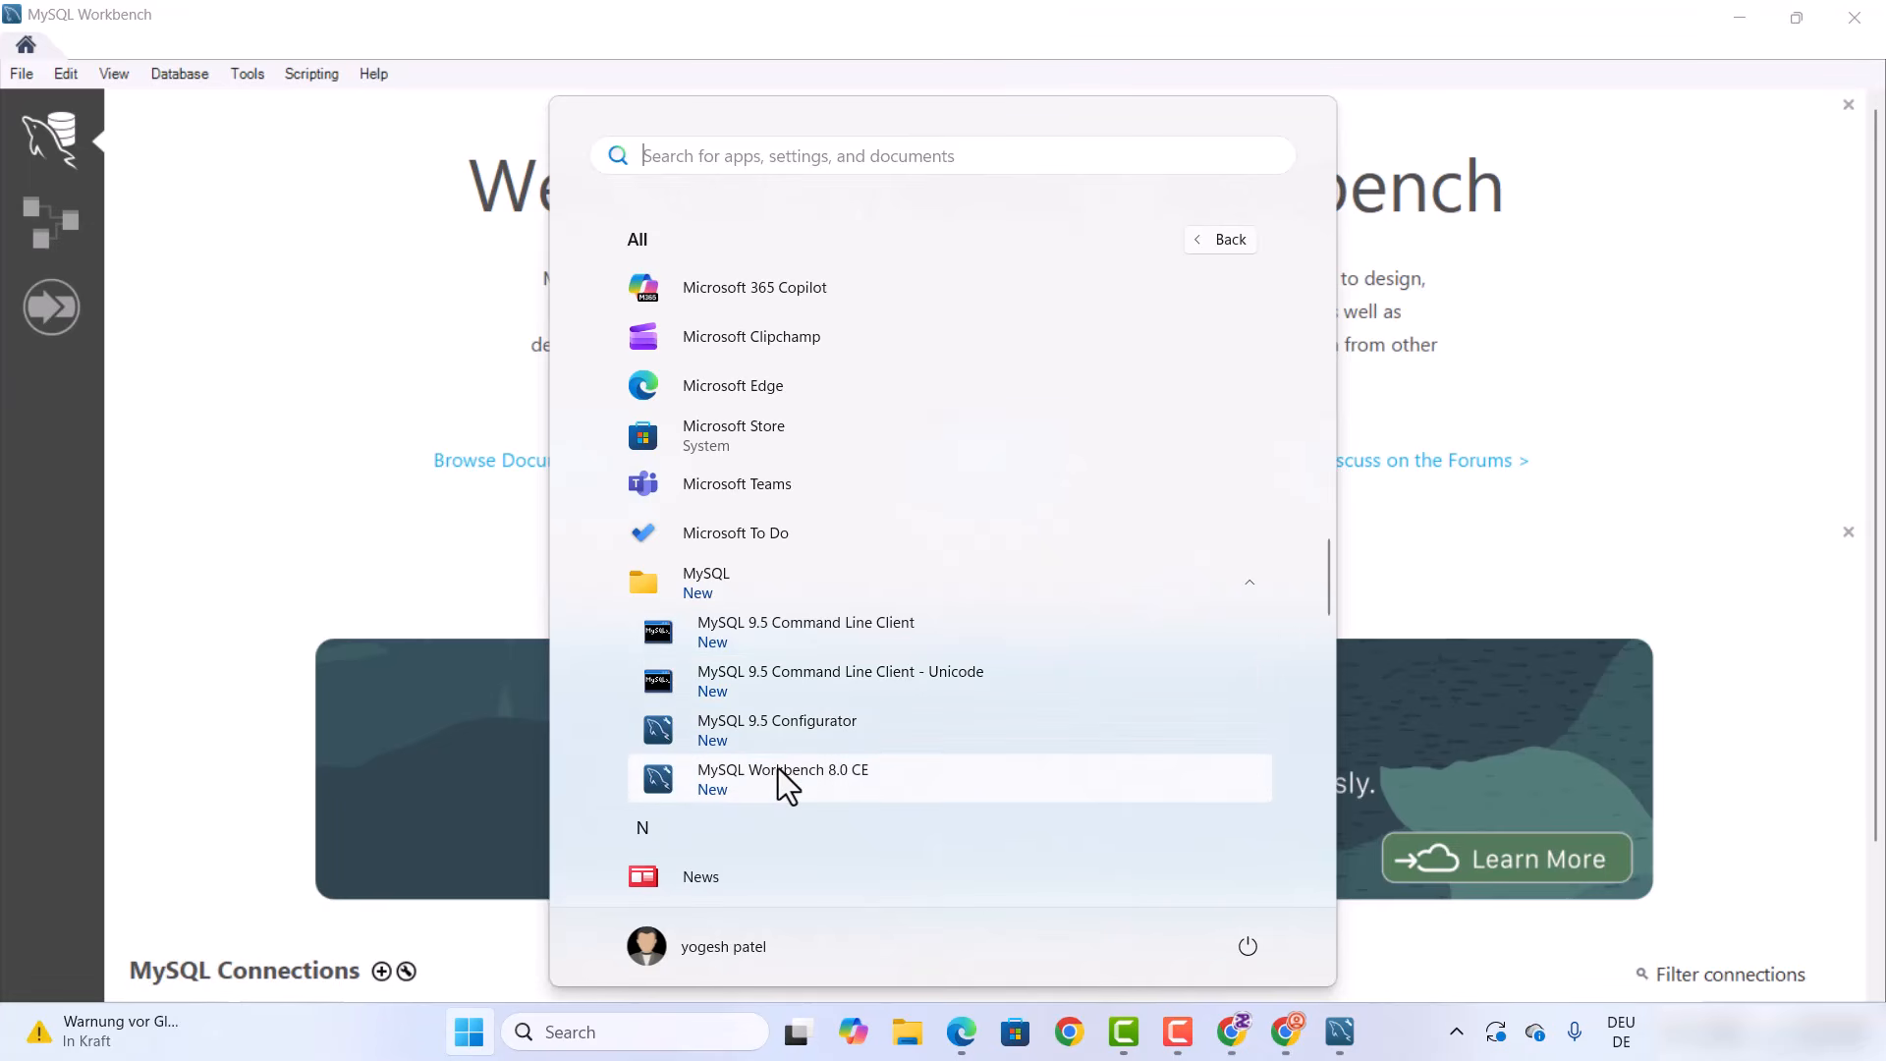
{"action": "left_click", "coordinate": [771, 630]}
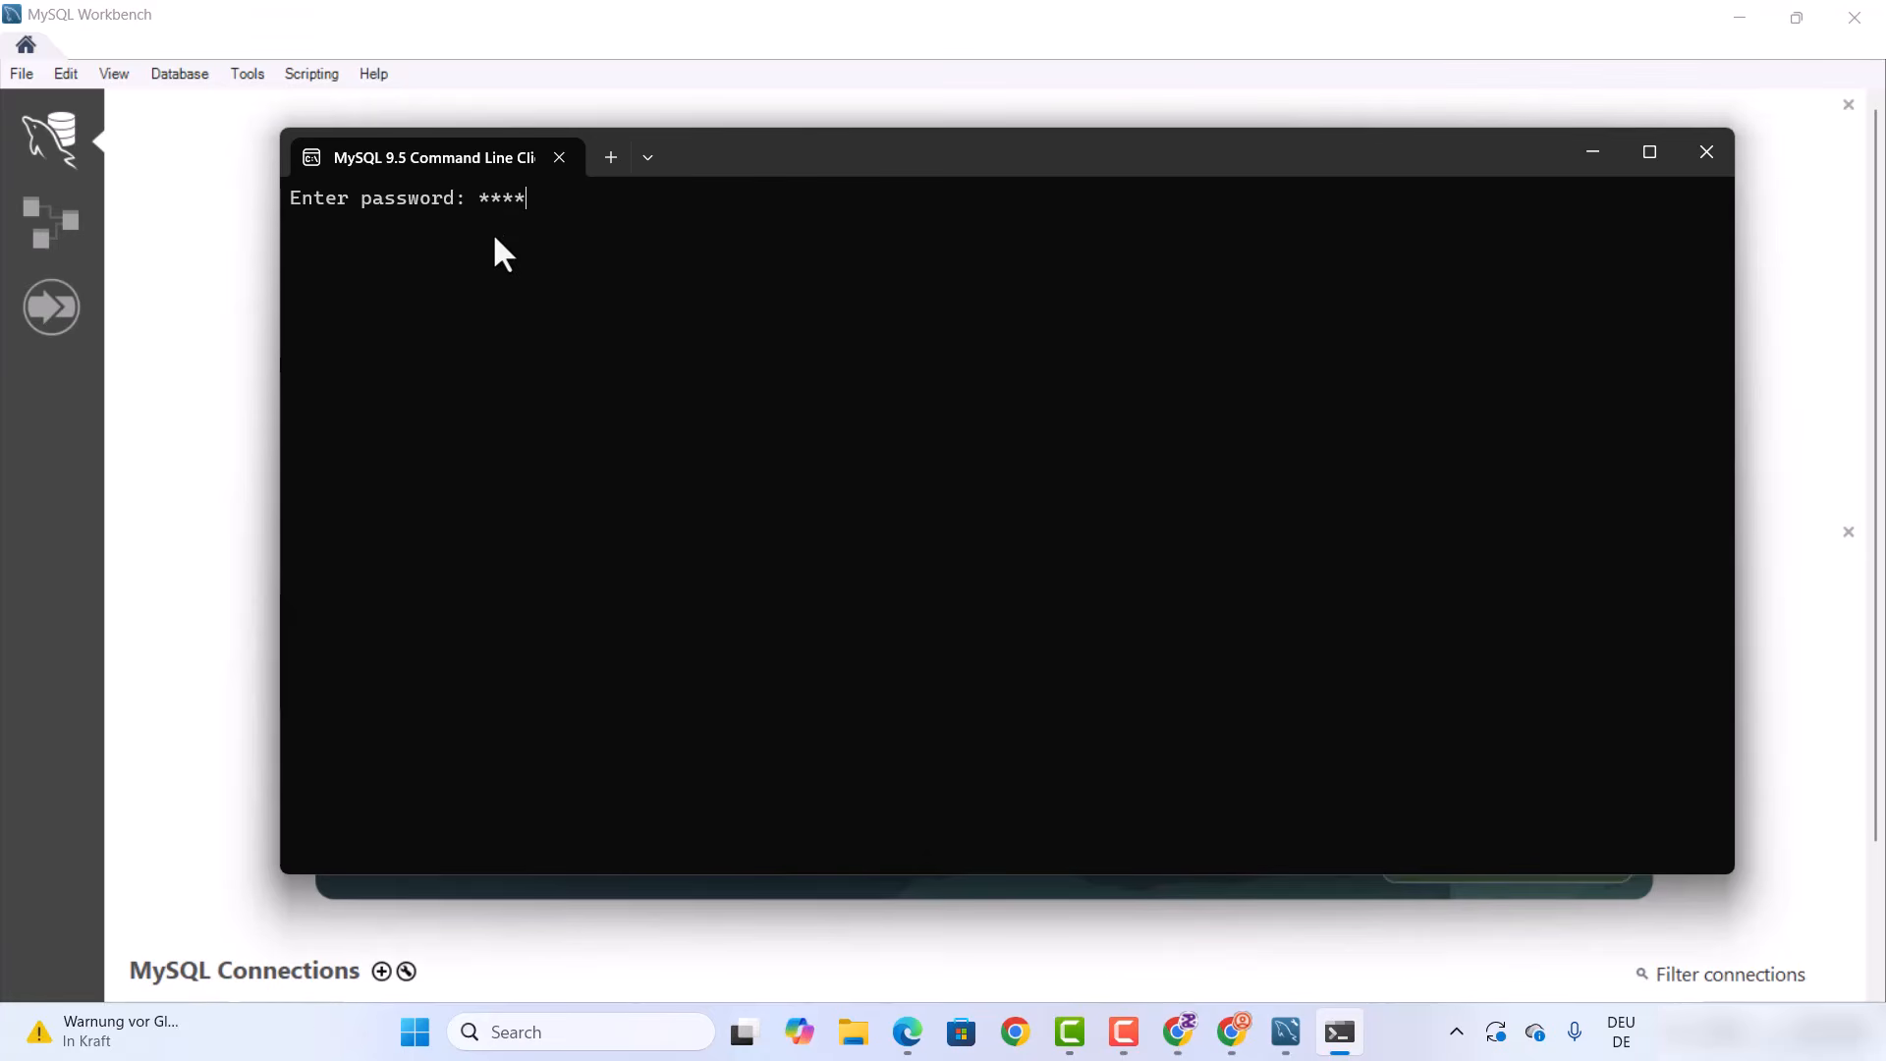
{"action": "key", "text": "Return"}
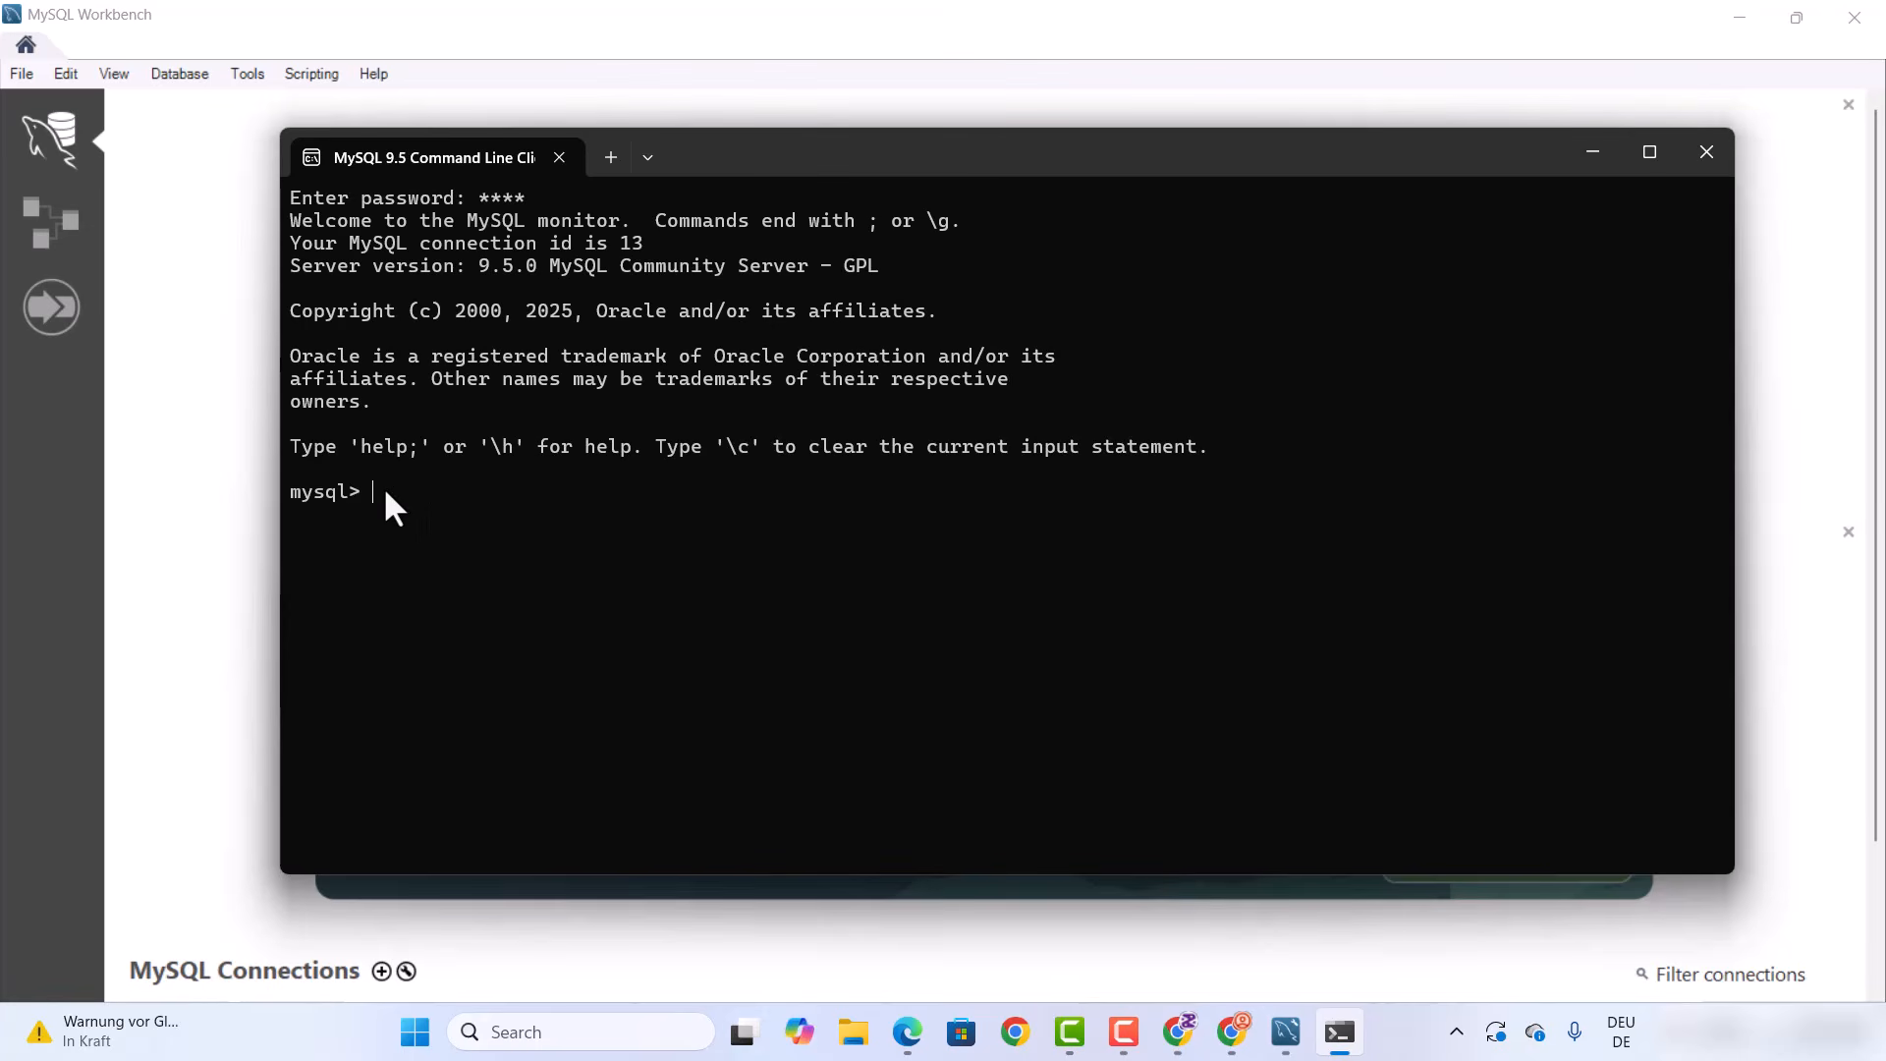
List the server's databases with the command show databases; and minimize the command line client window
{"action": "type", "text": "ow databases;"}
{"action": "key", "text": "Return"}
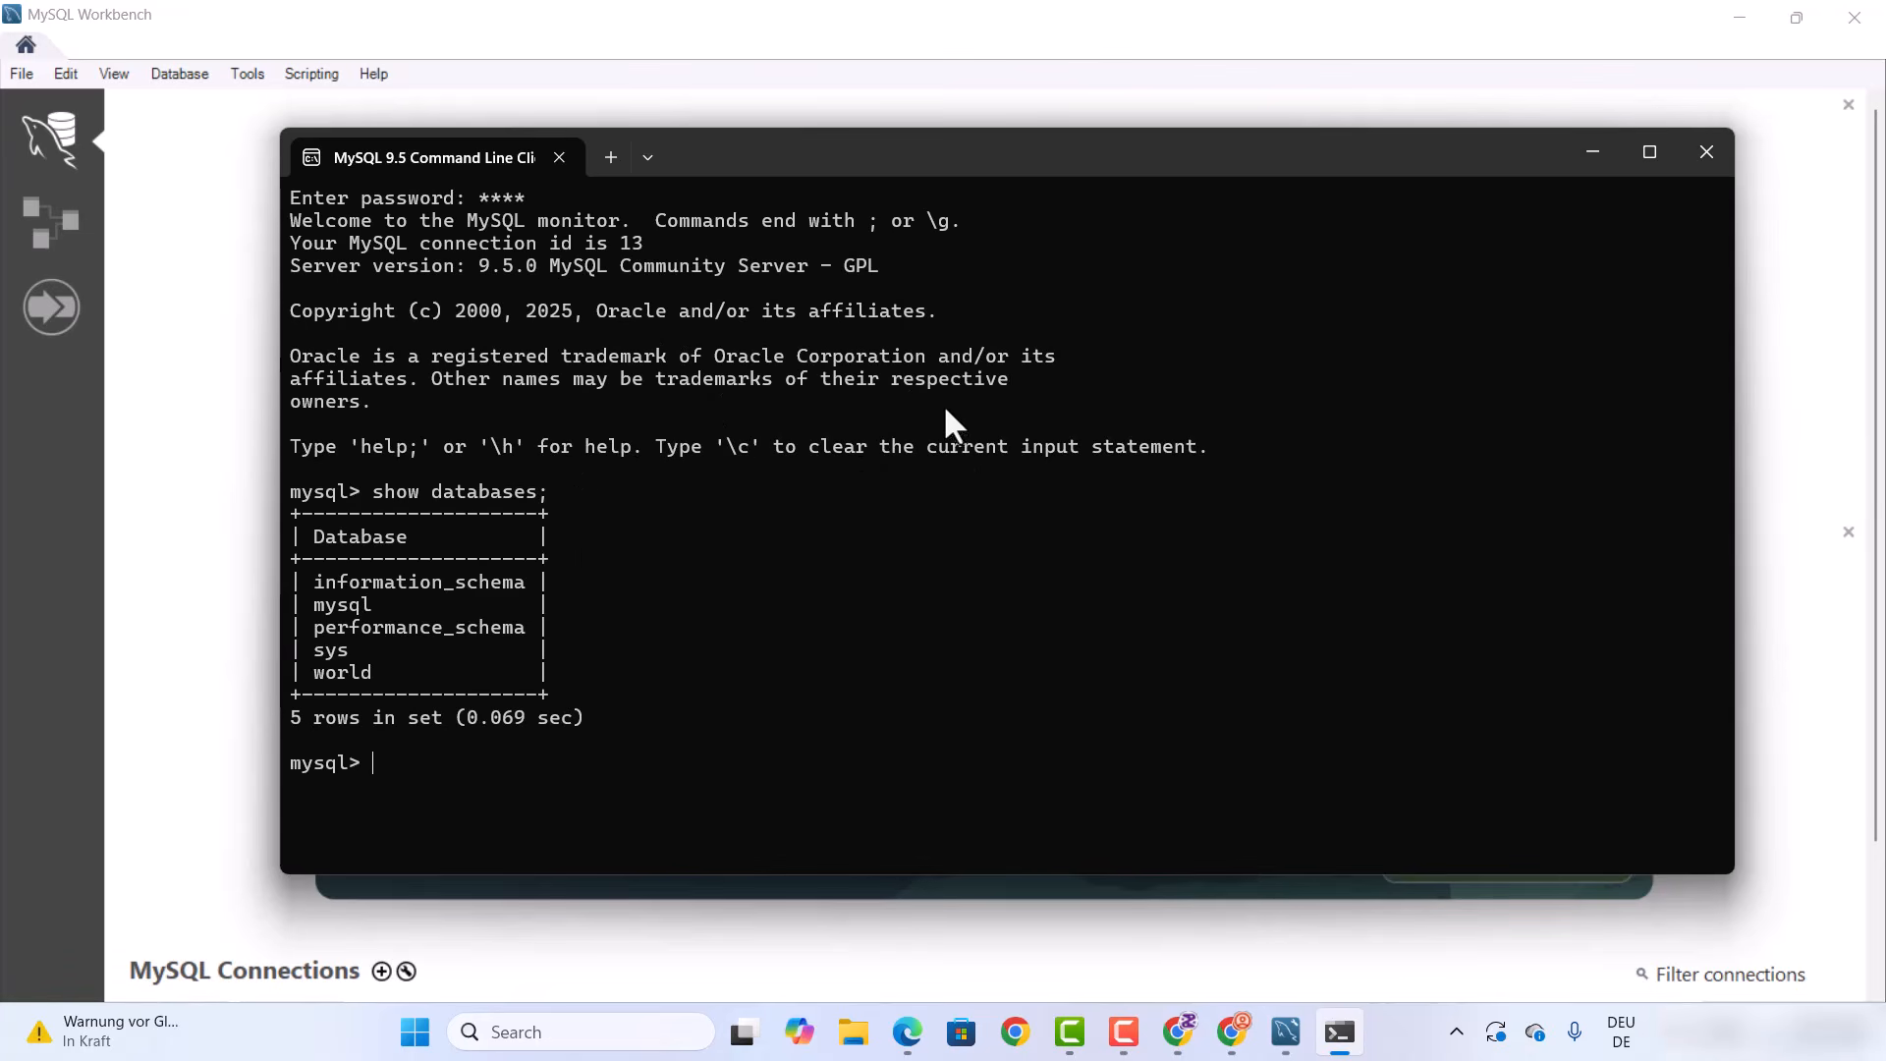
{"action": "left_click", "coordinate": [1593, 153]}
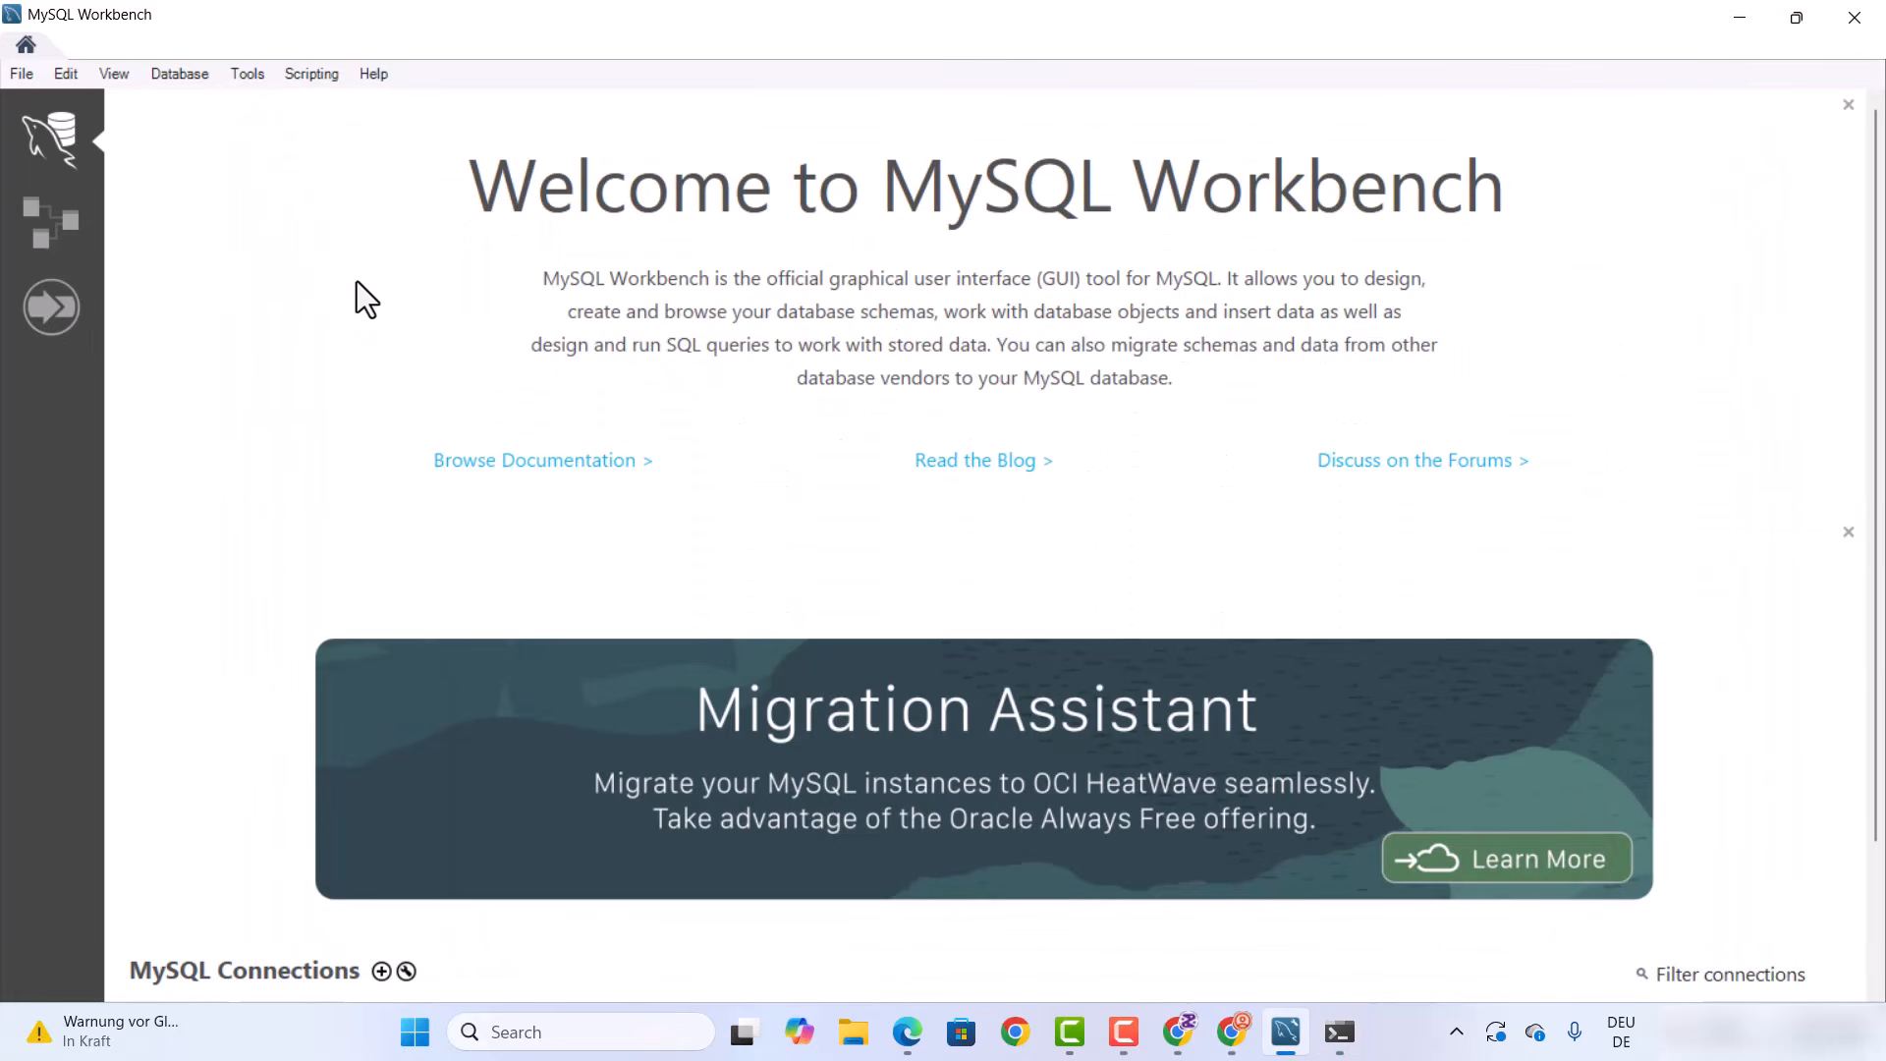
Connect to Local instance MySQL95 in Workbench with the root password saved in the vault, continuing despite the version incompatibility
{"action": "scroll", "coordinate": [359, 288], "scroll_direction": "down", "scroll_amount": 2}
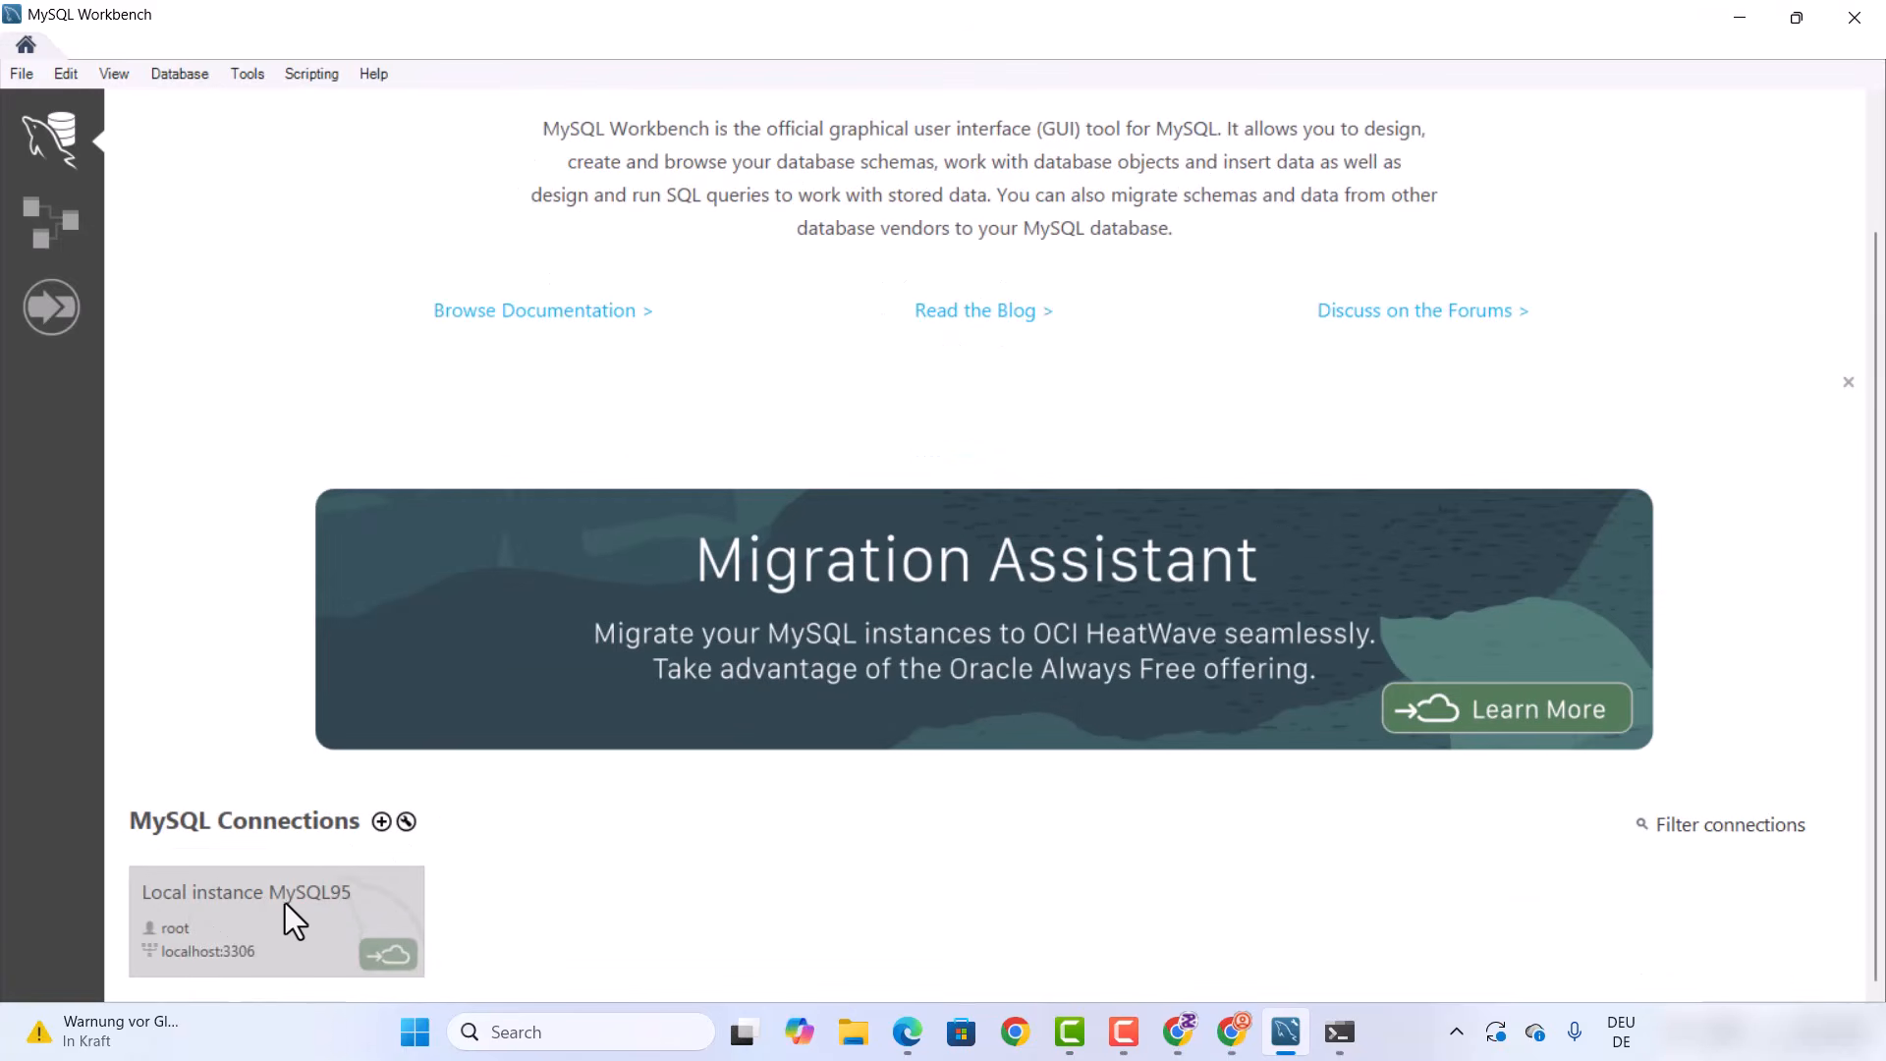
{"action": "left_click", "coordinate": [235, 910]}
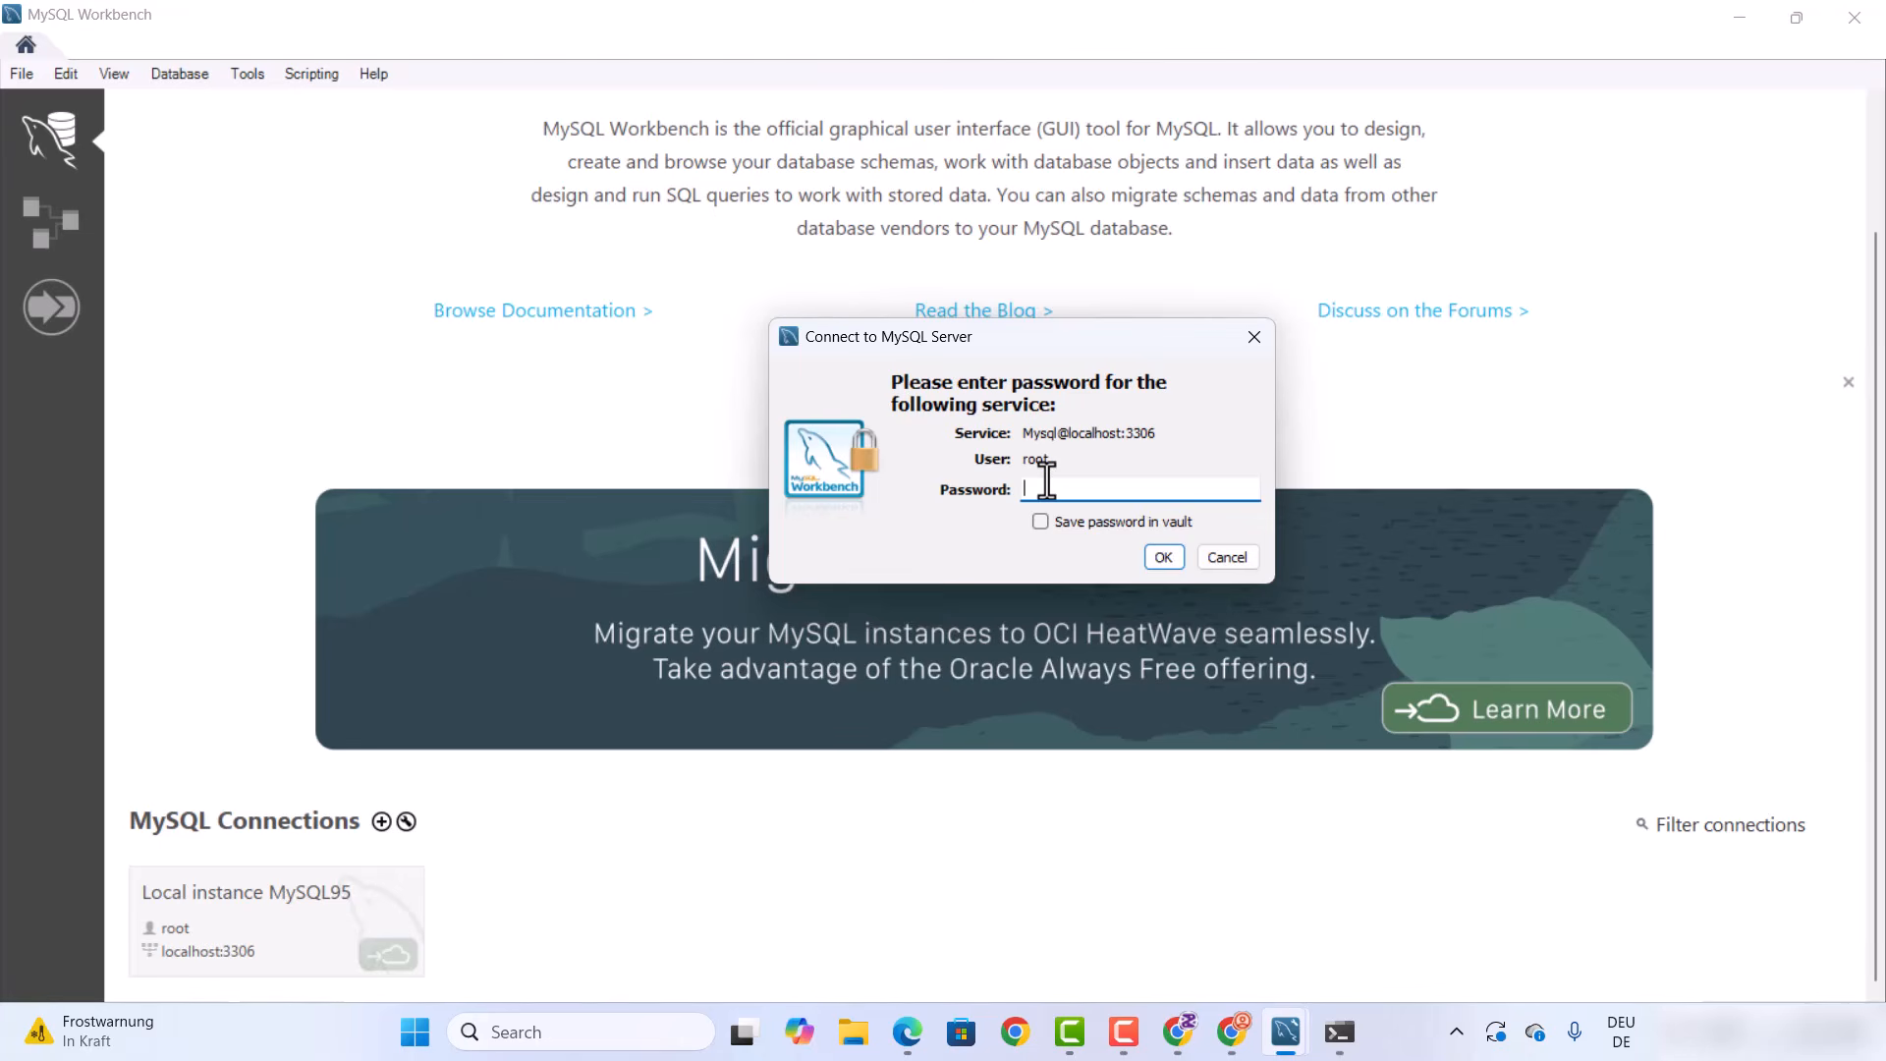
{"action": "type", "text": "**"}
{"action": "left_click", "coordinate": [1040, 523]}
{"action": "left_click", "coordinate": [1162, 557]}
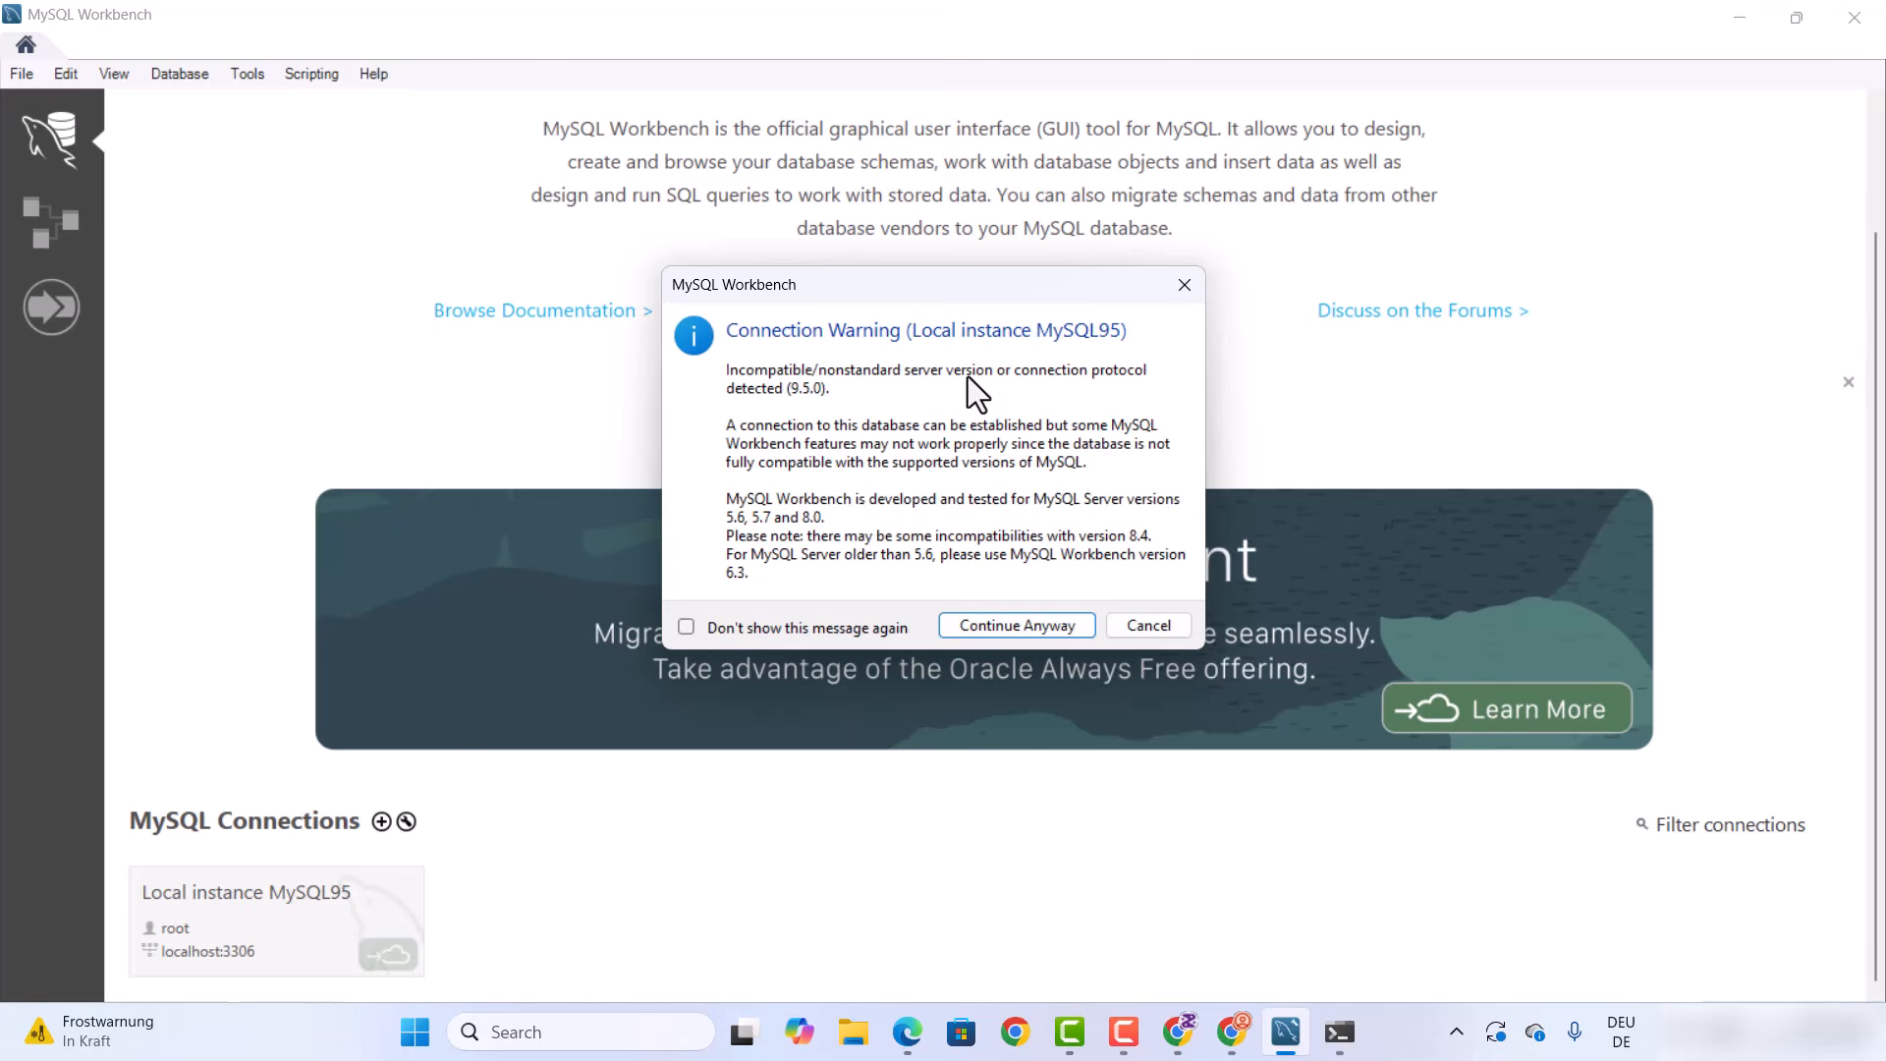
{"action": "left_click", "coordinate": [987, 623]}
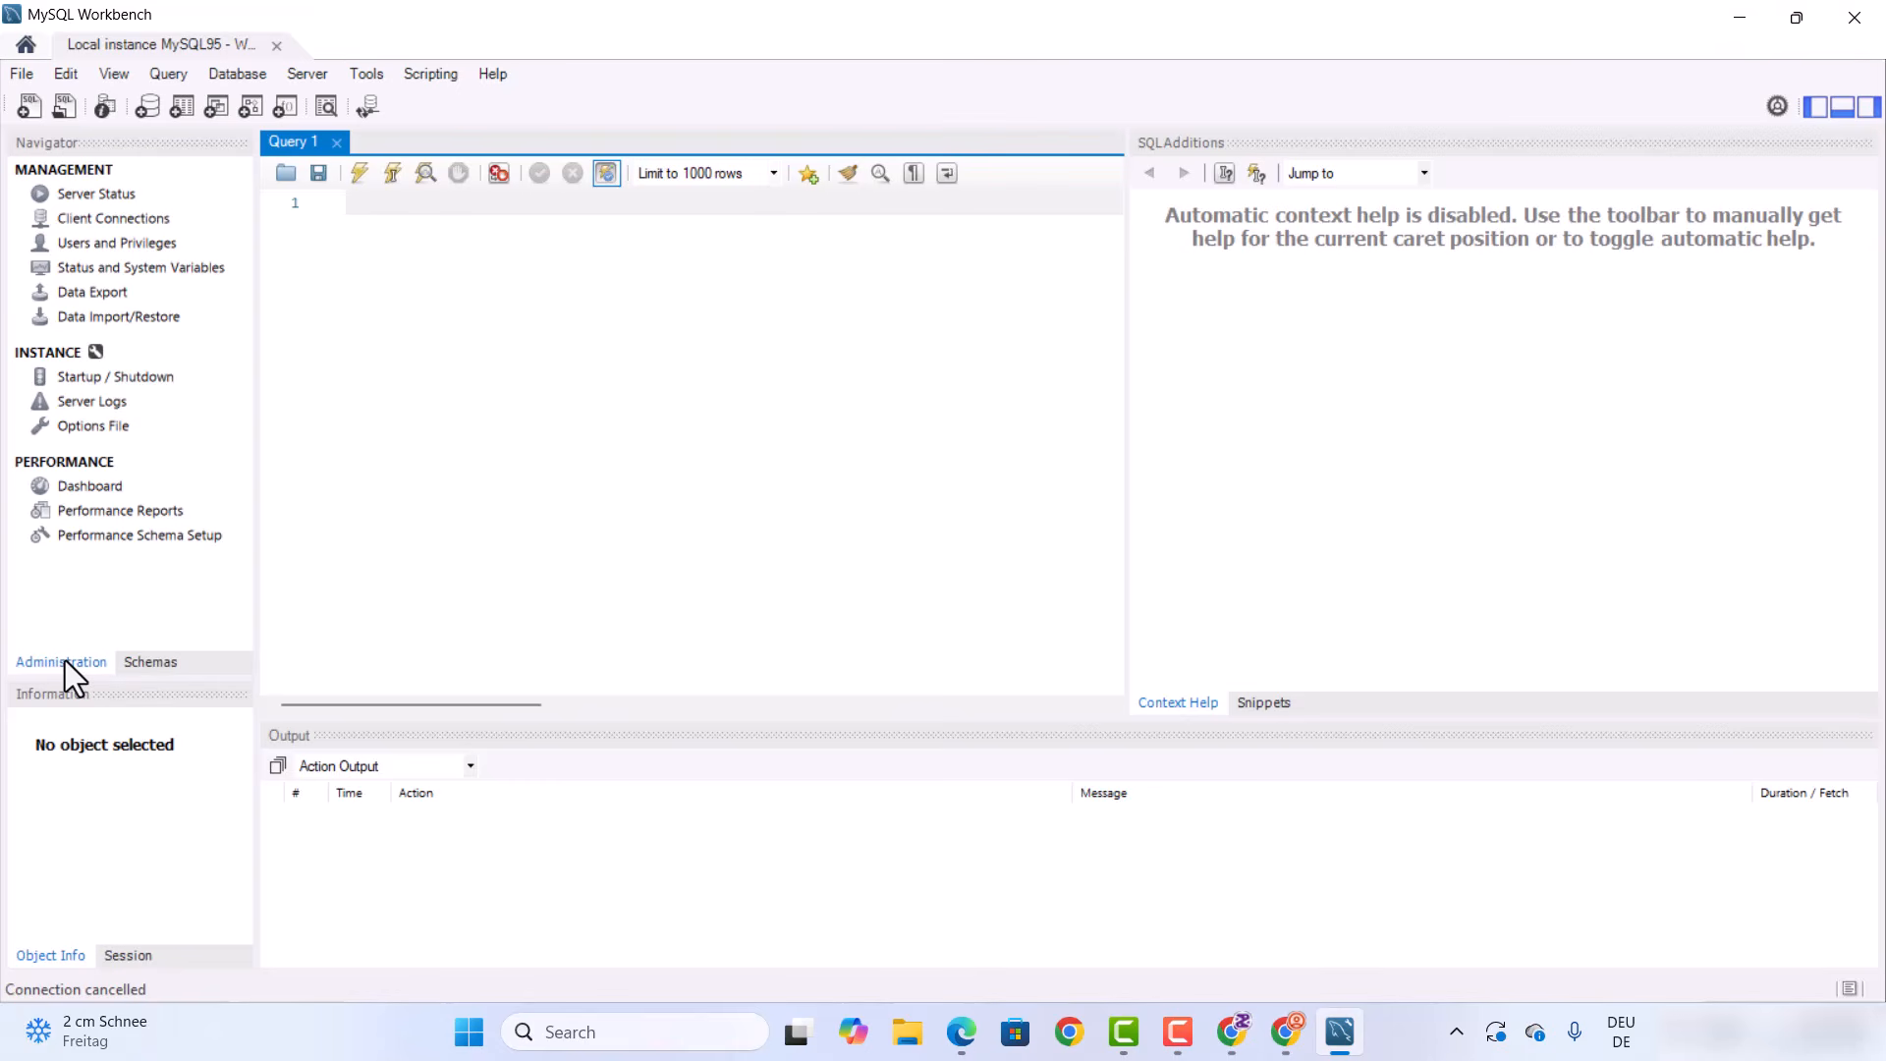
View the server status and the client connections of the local MySQL instance
{"action": "left_click", "coordinate": [100, 195]}
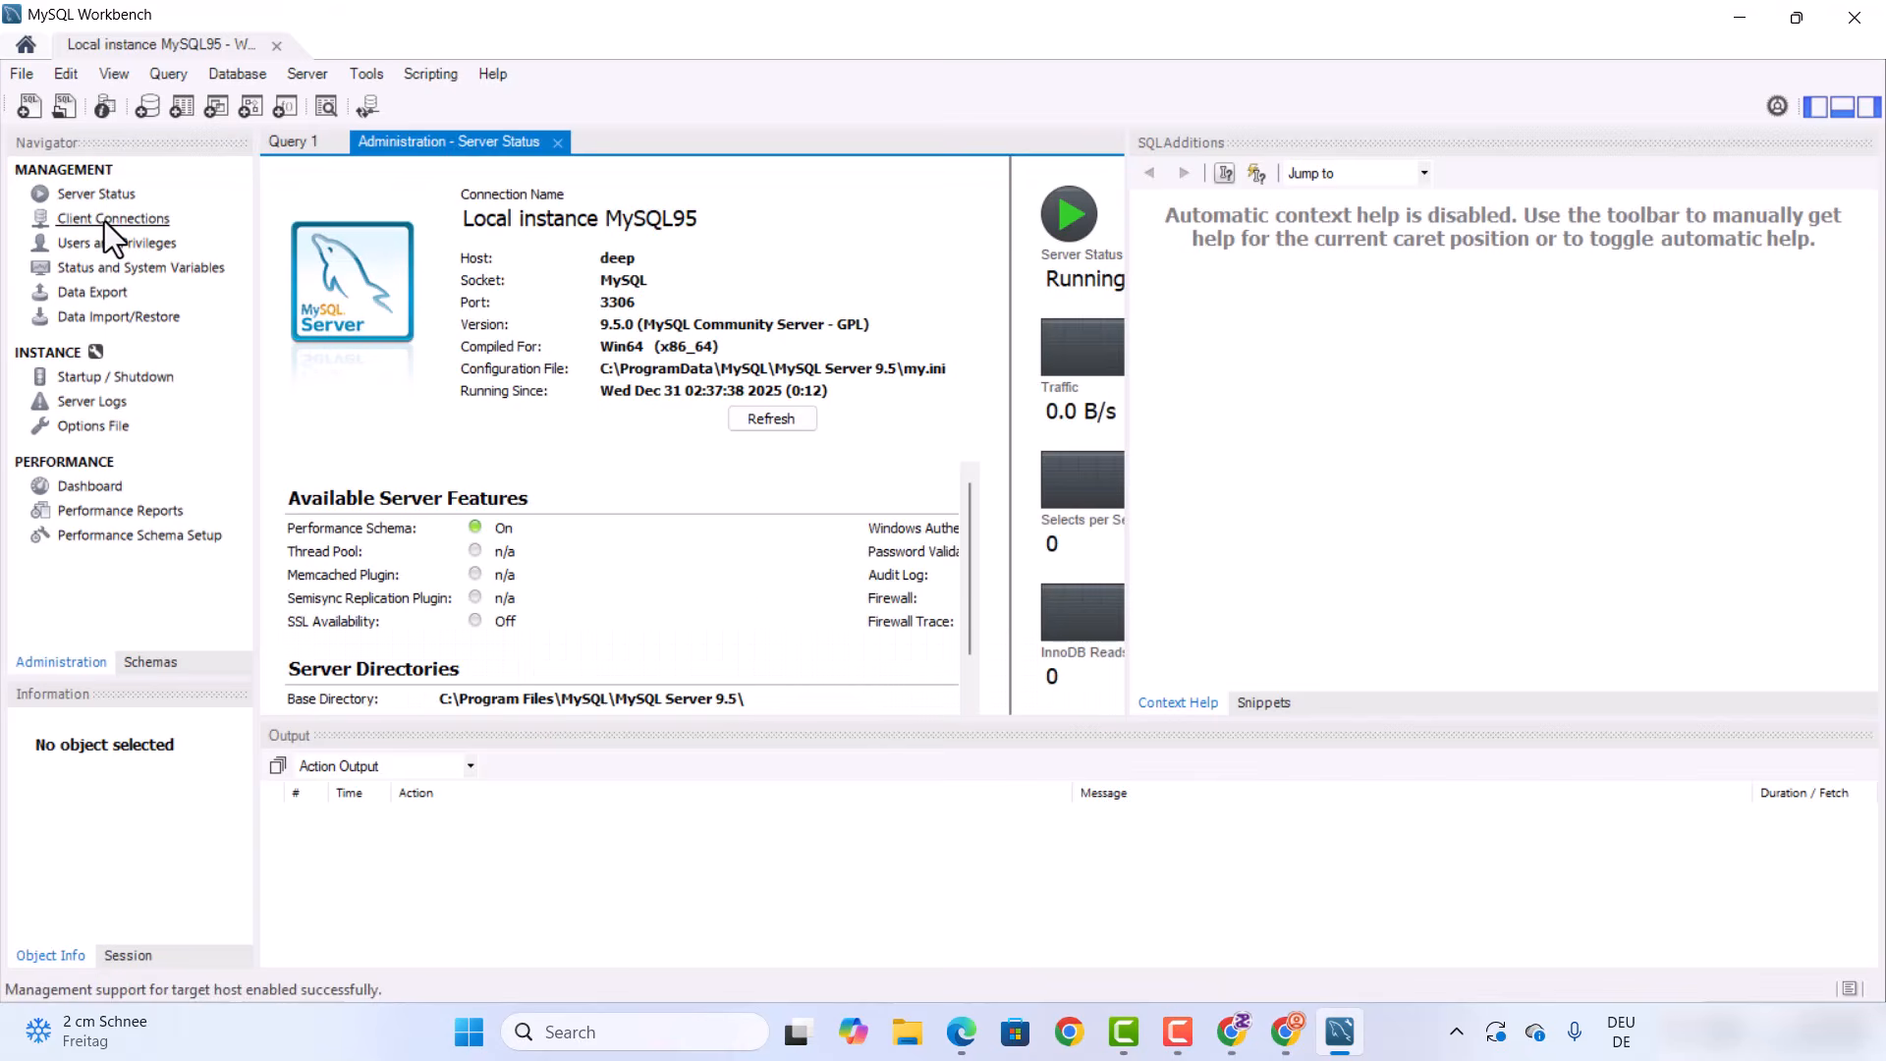
{"action": "left_click", "coordinate": [104, 219]}
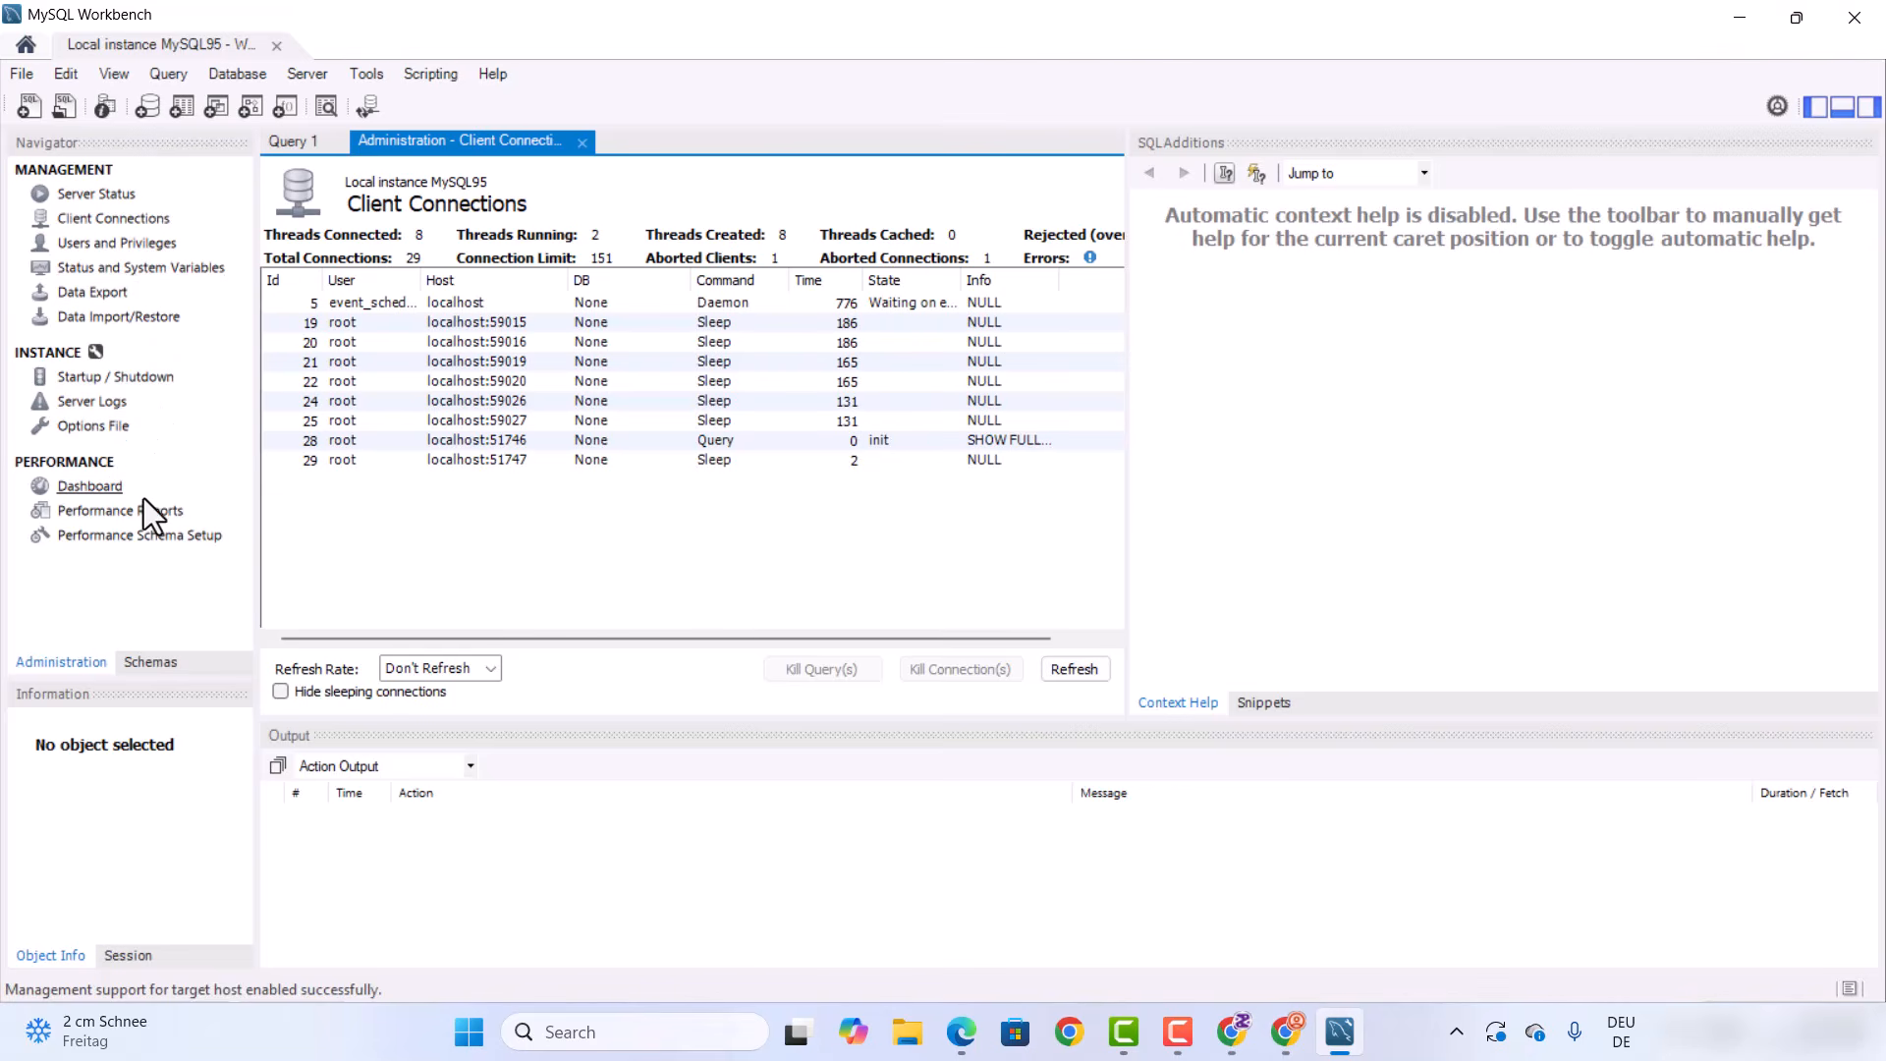
Expand the tables of the world schema, then select the city table's rows with the 1000-row limit and browse them
{"action": "left_click", "coordinate": [152, 663]}
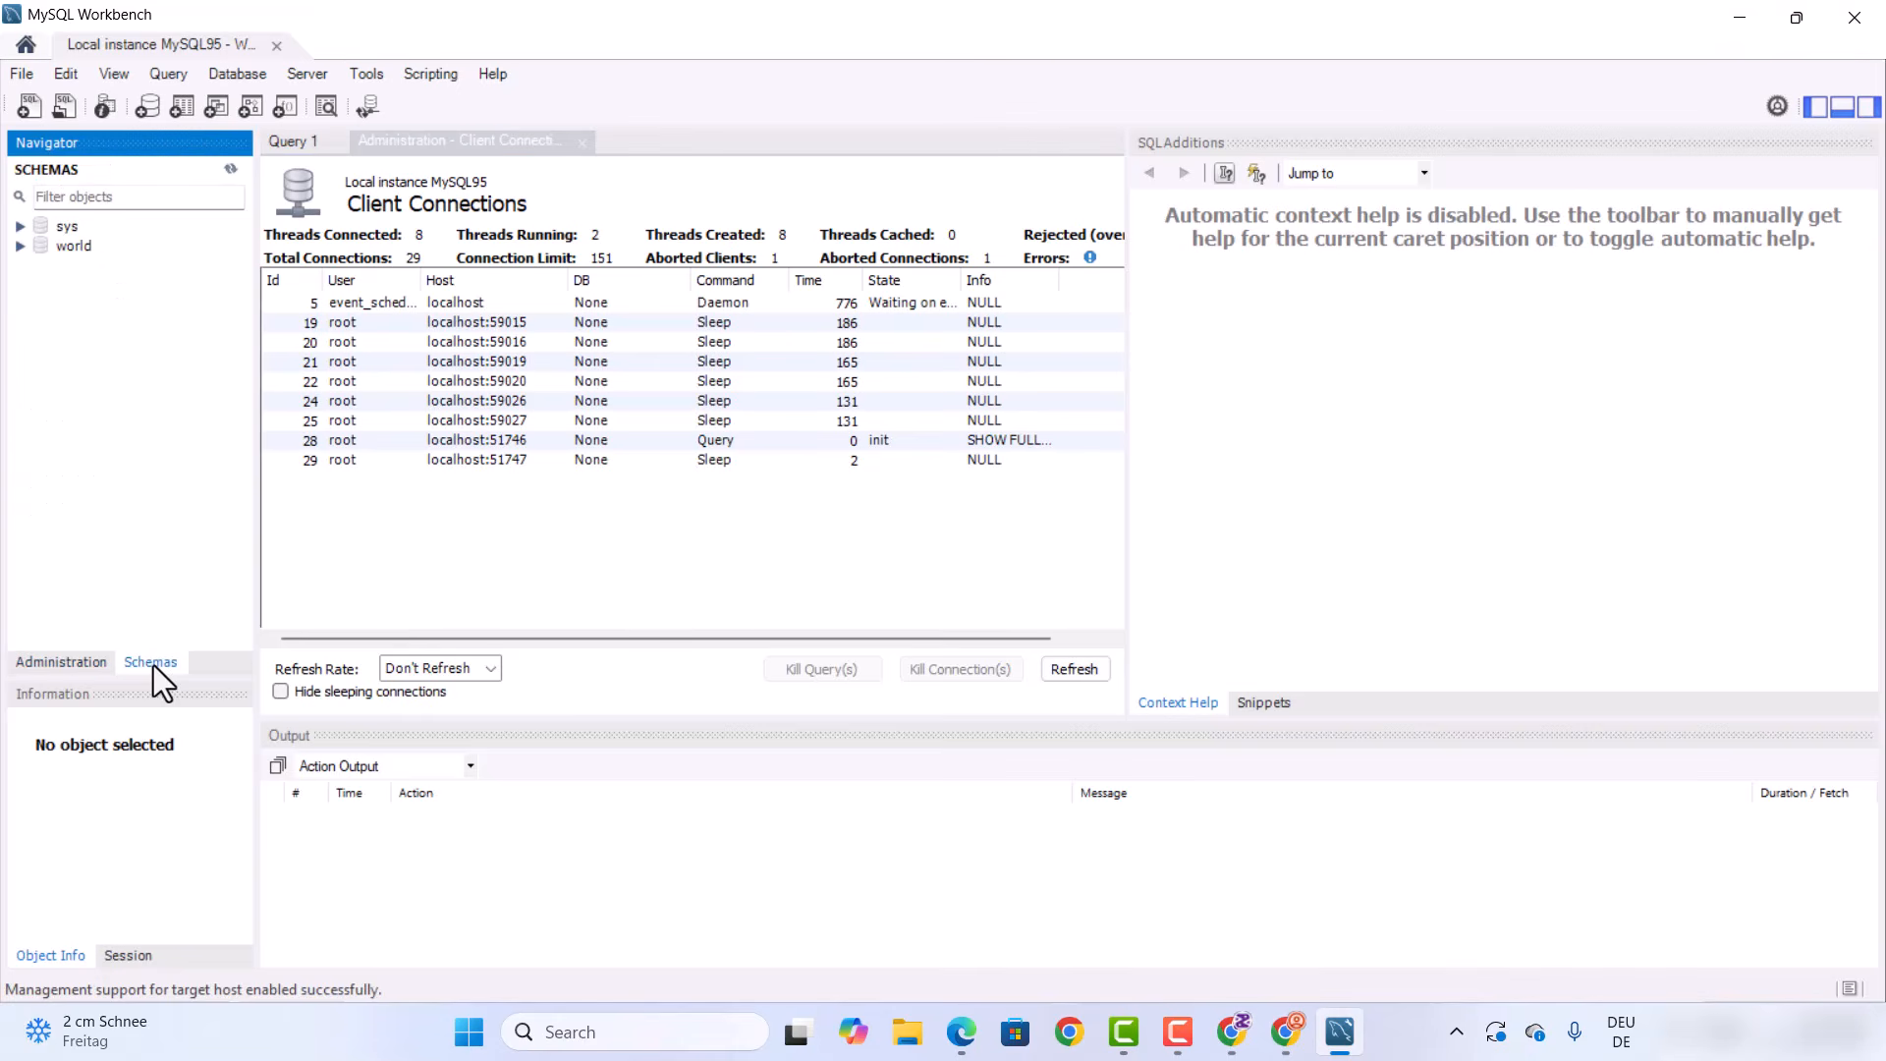
{"action": "left_click", "coordinate": [20, 247]}
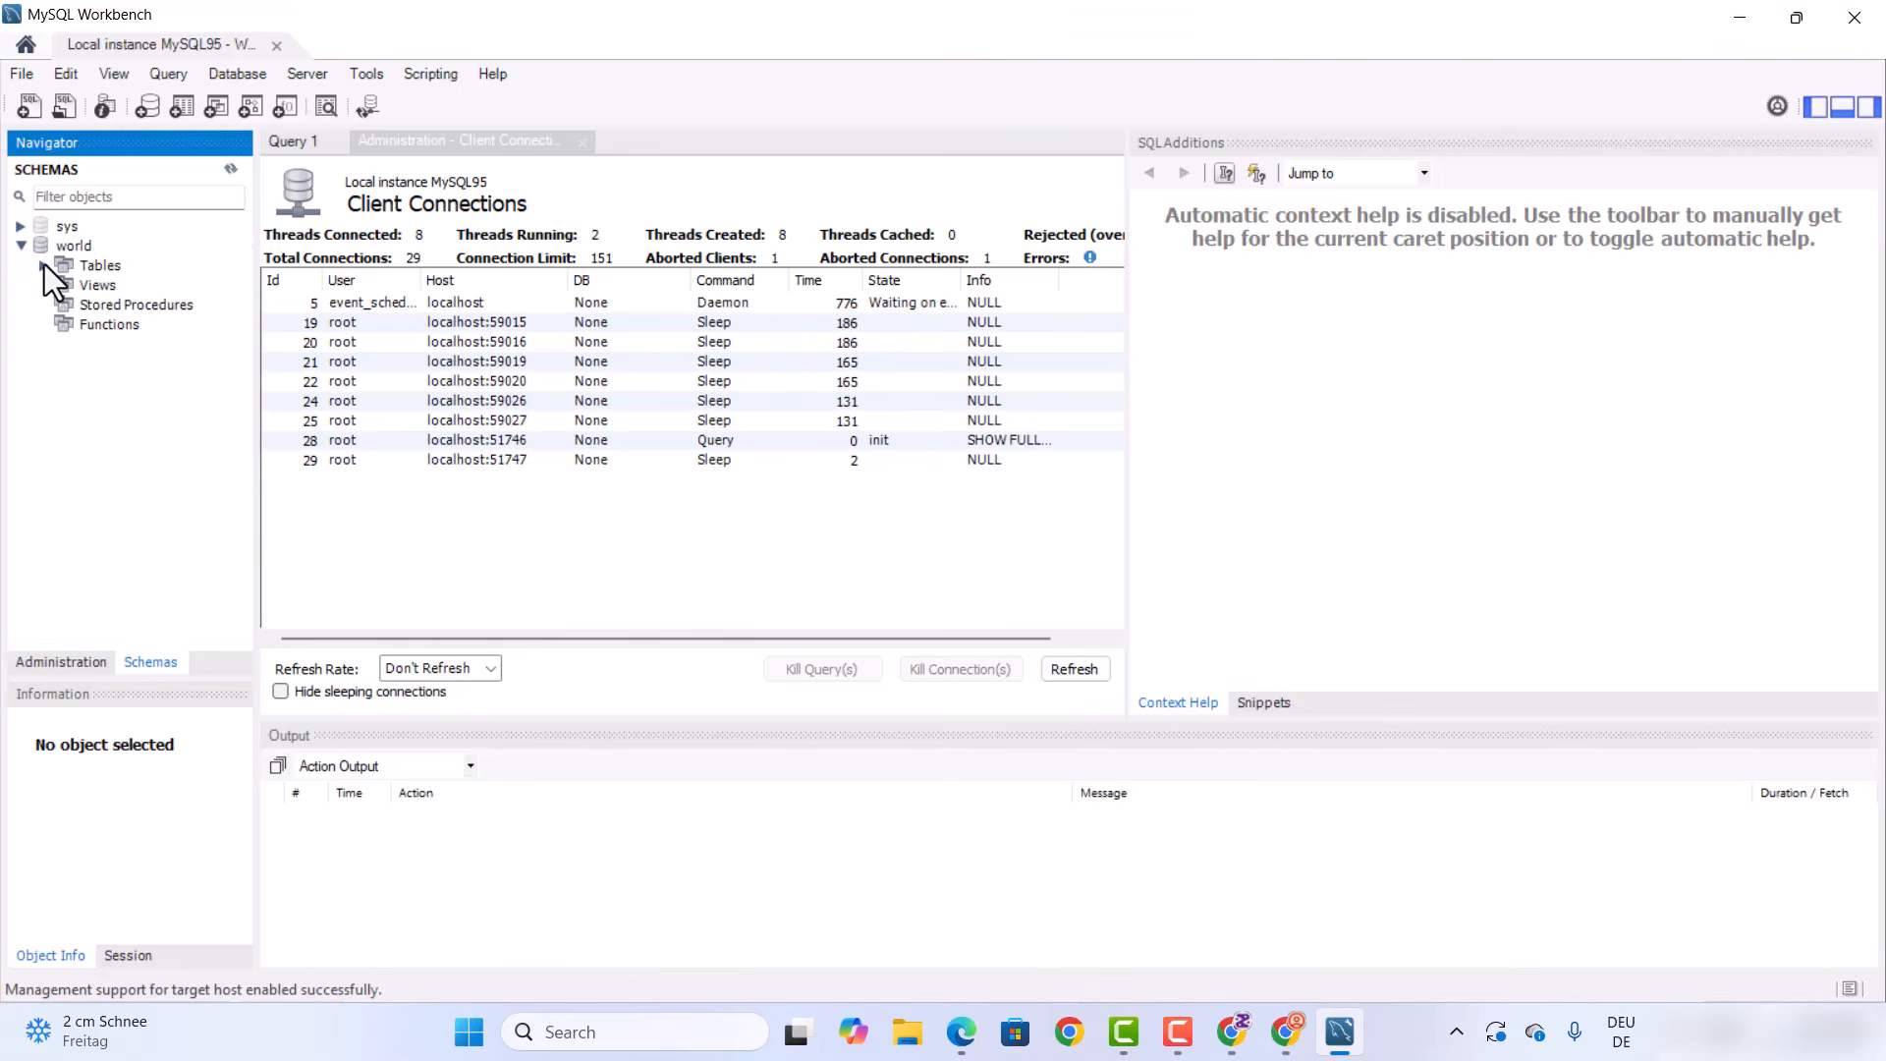
{"action": "left_click", "coordinate": [43, 265]}
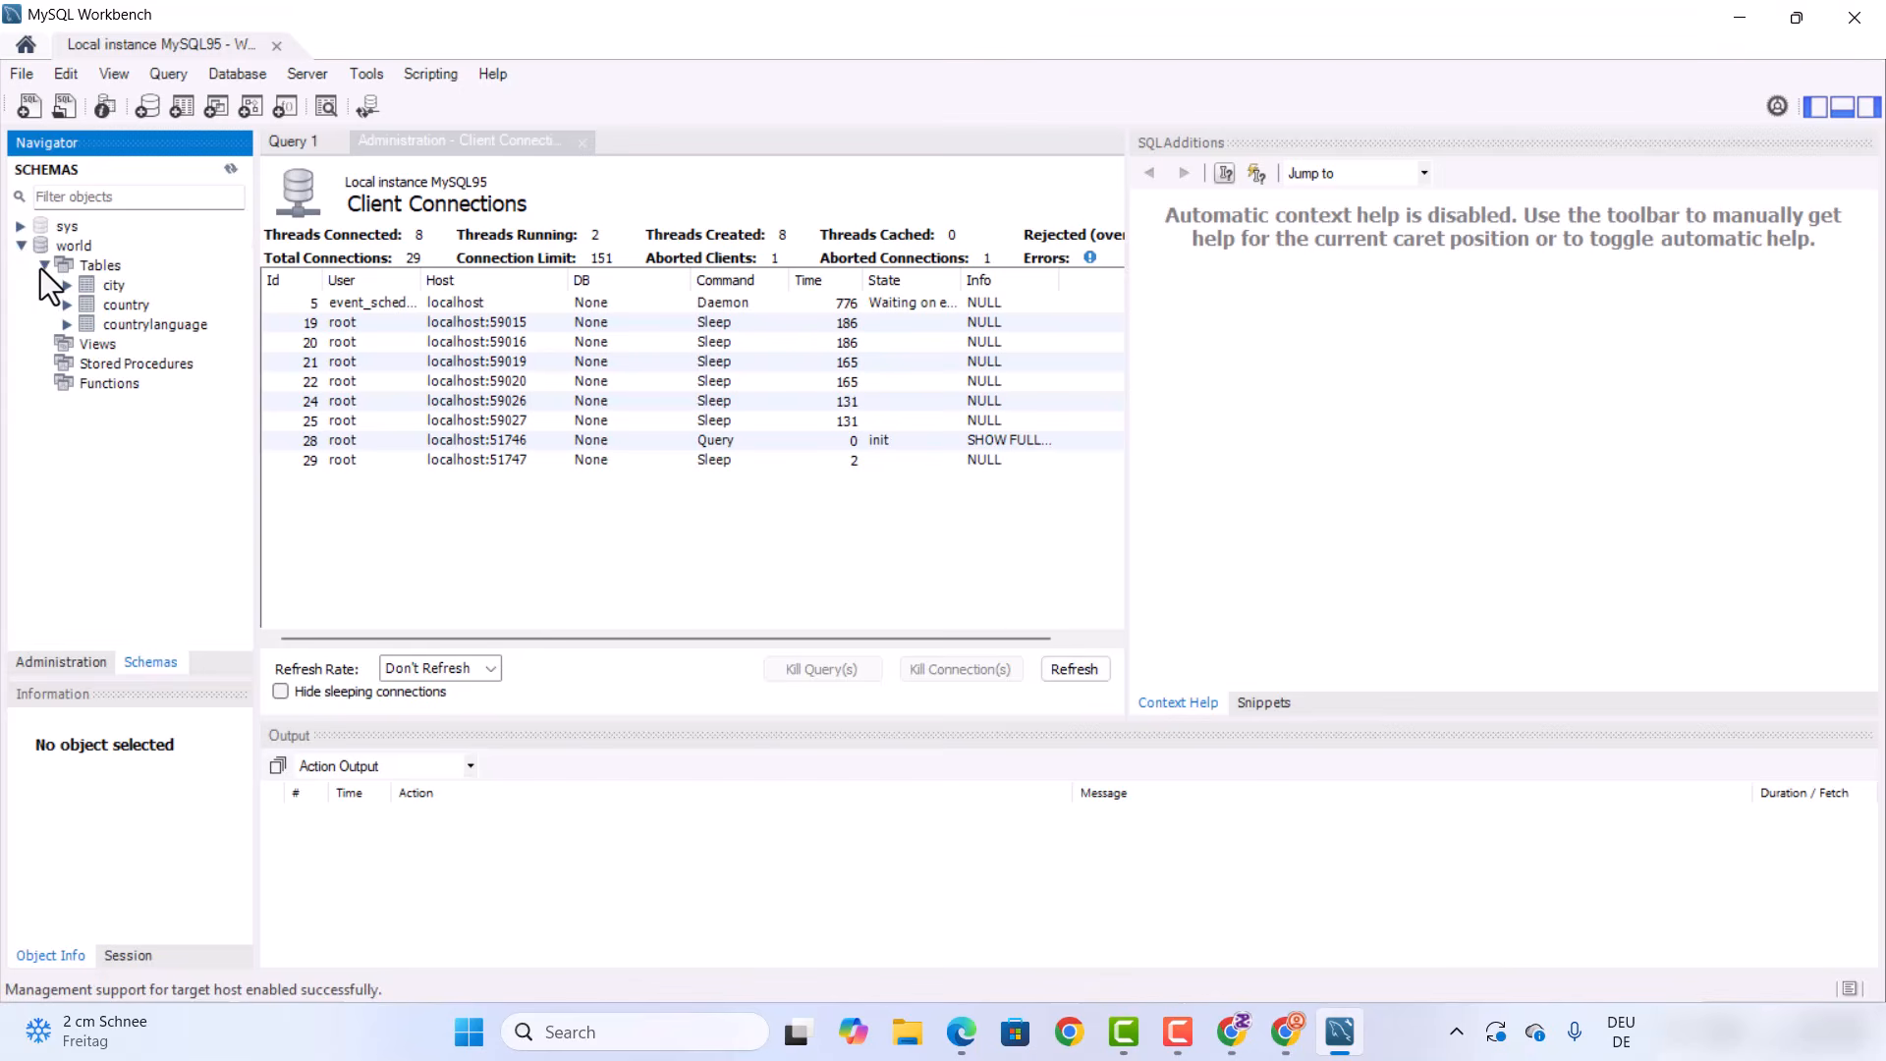
{"action": "left_click", "coordinate": [117, 287]}
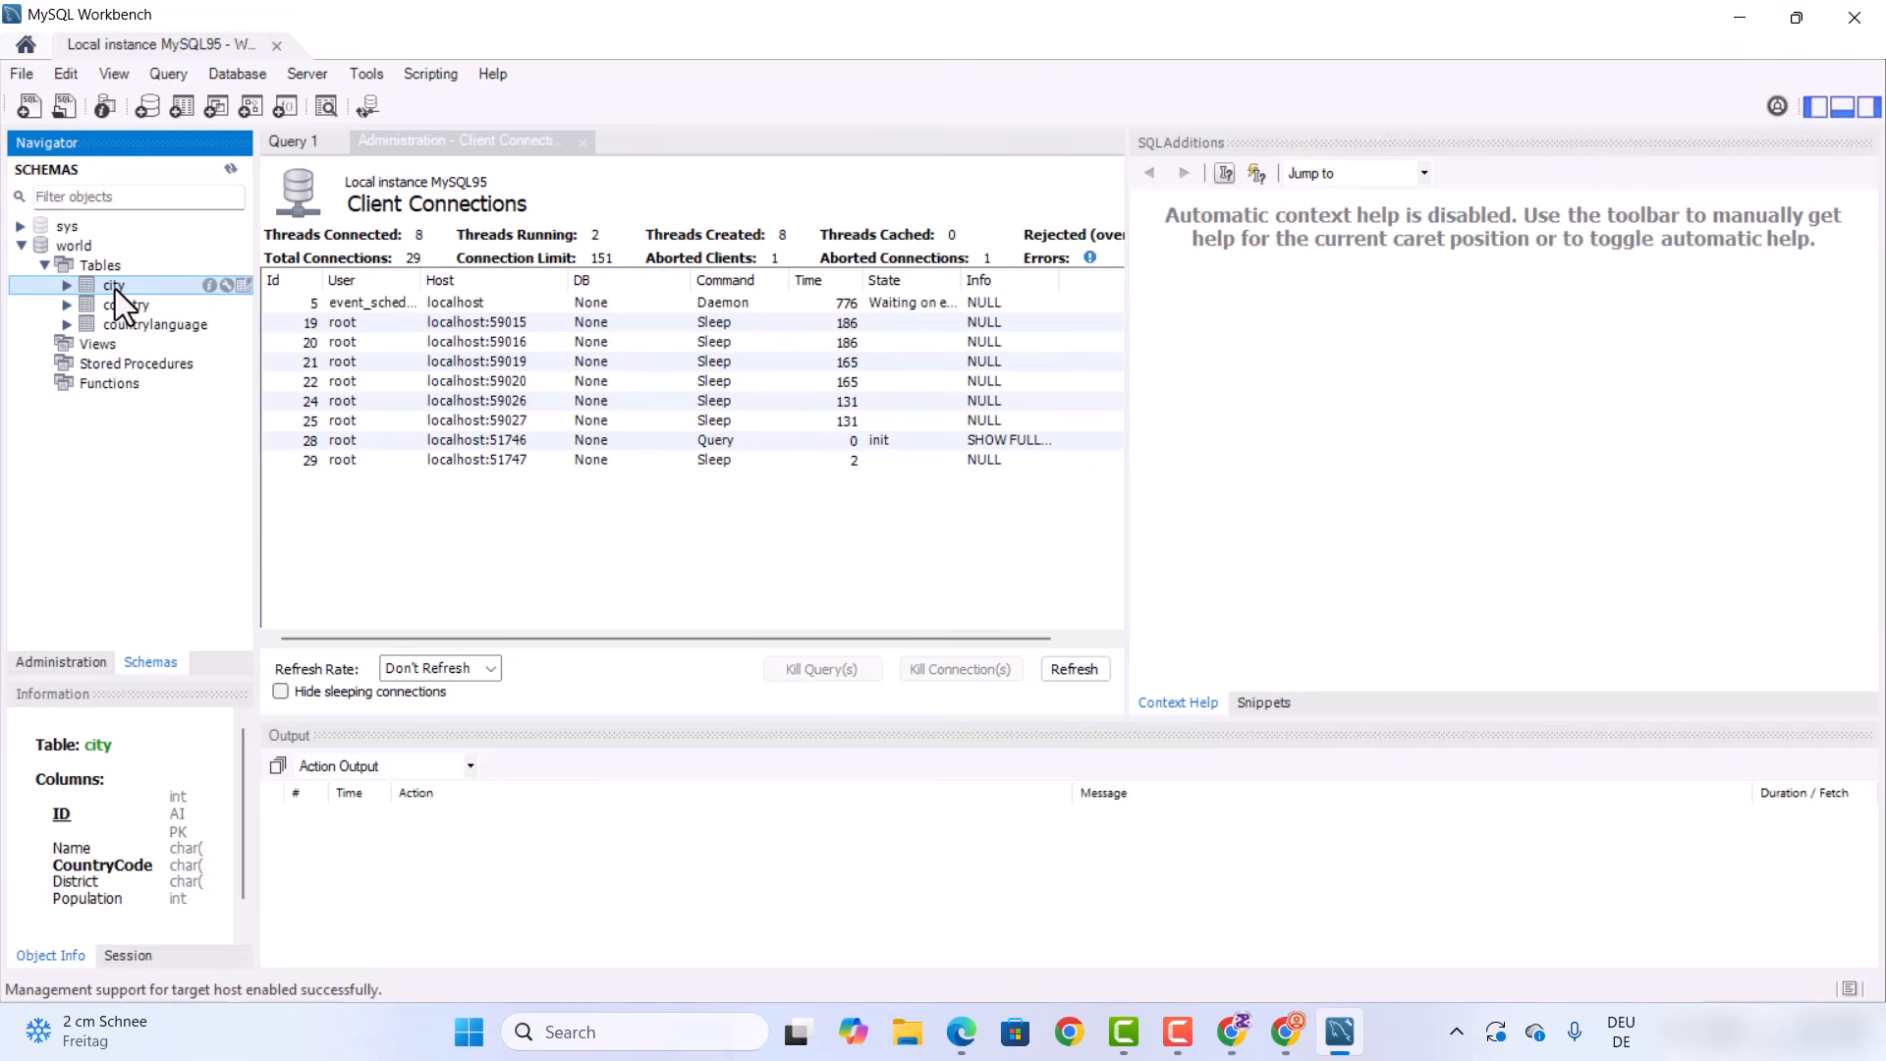
{"action": "right_click", "coordinate": [119, 300]}
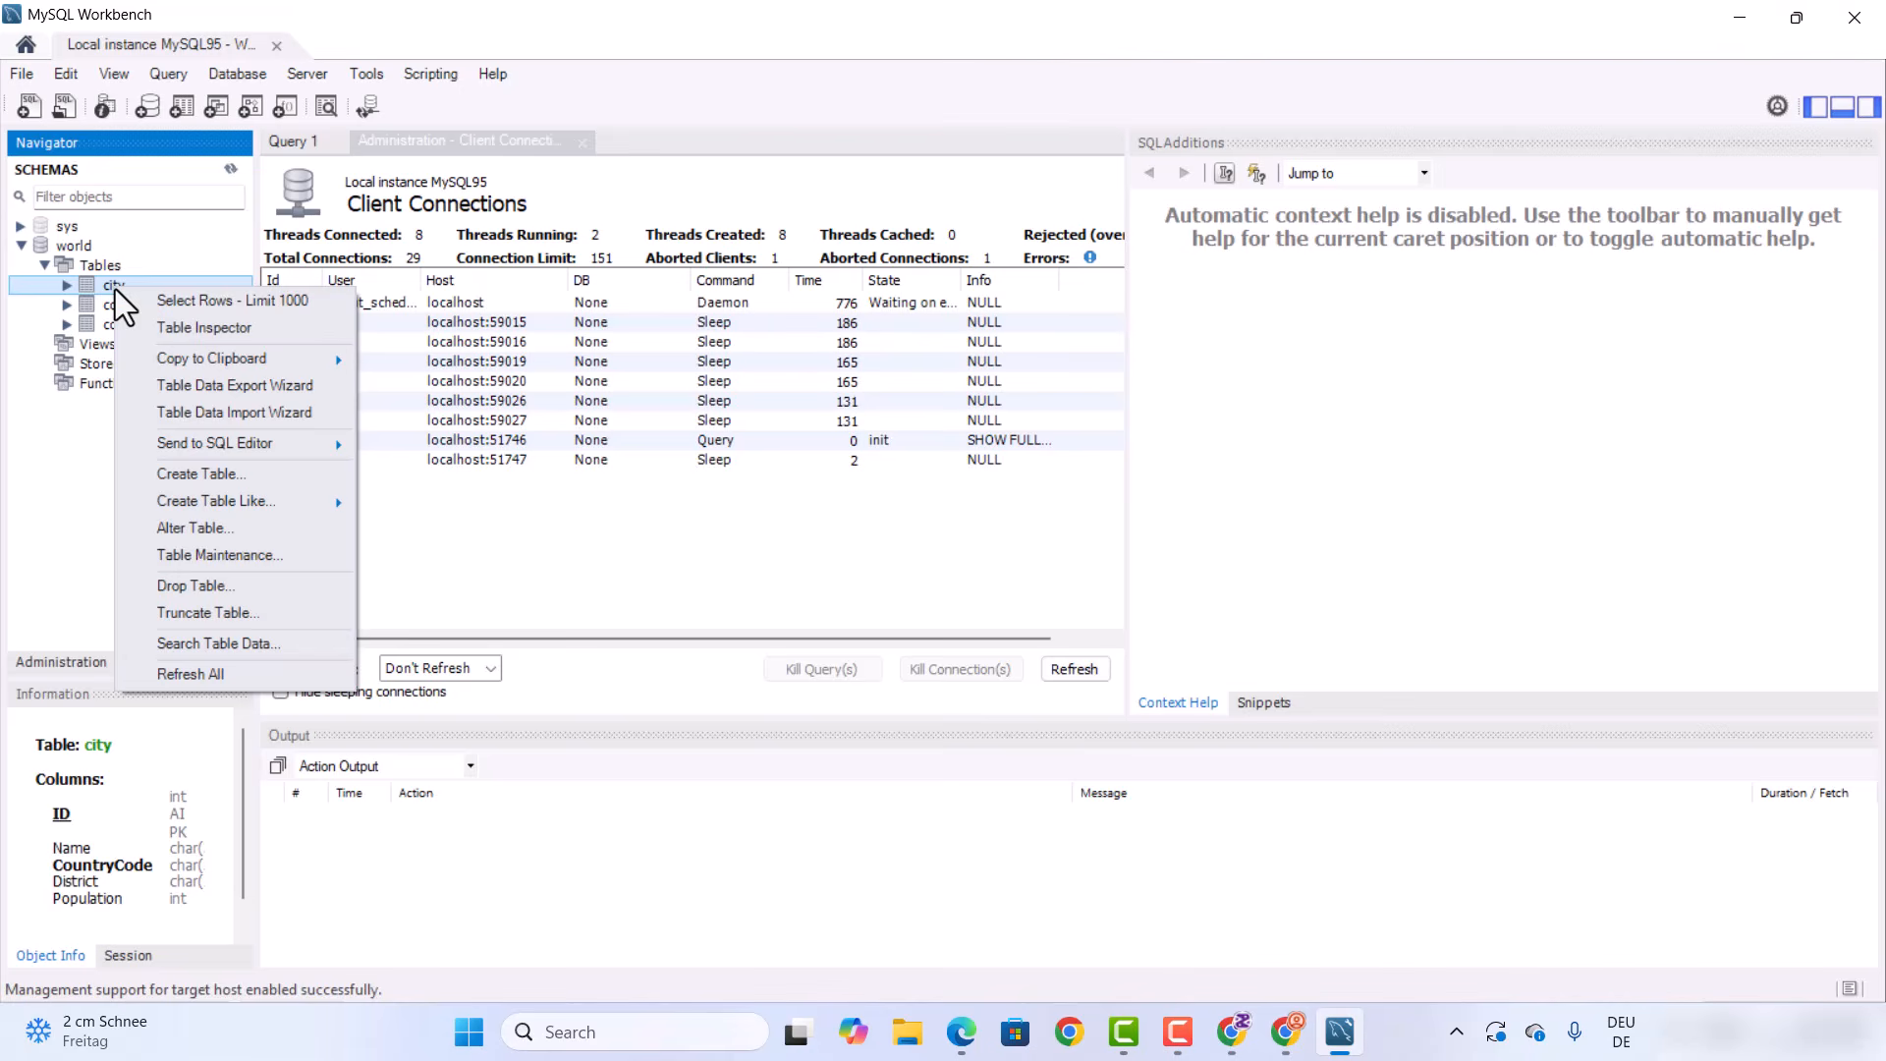
{"action": "left_click", "coordinate": [185, 301]}
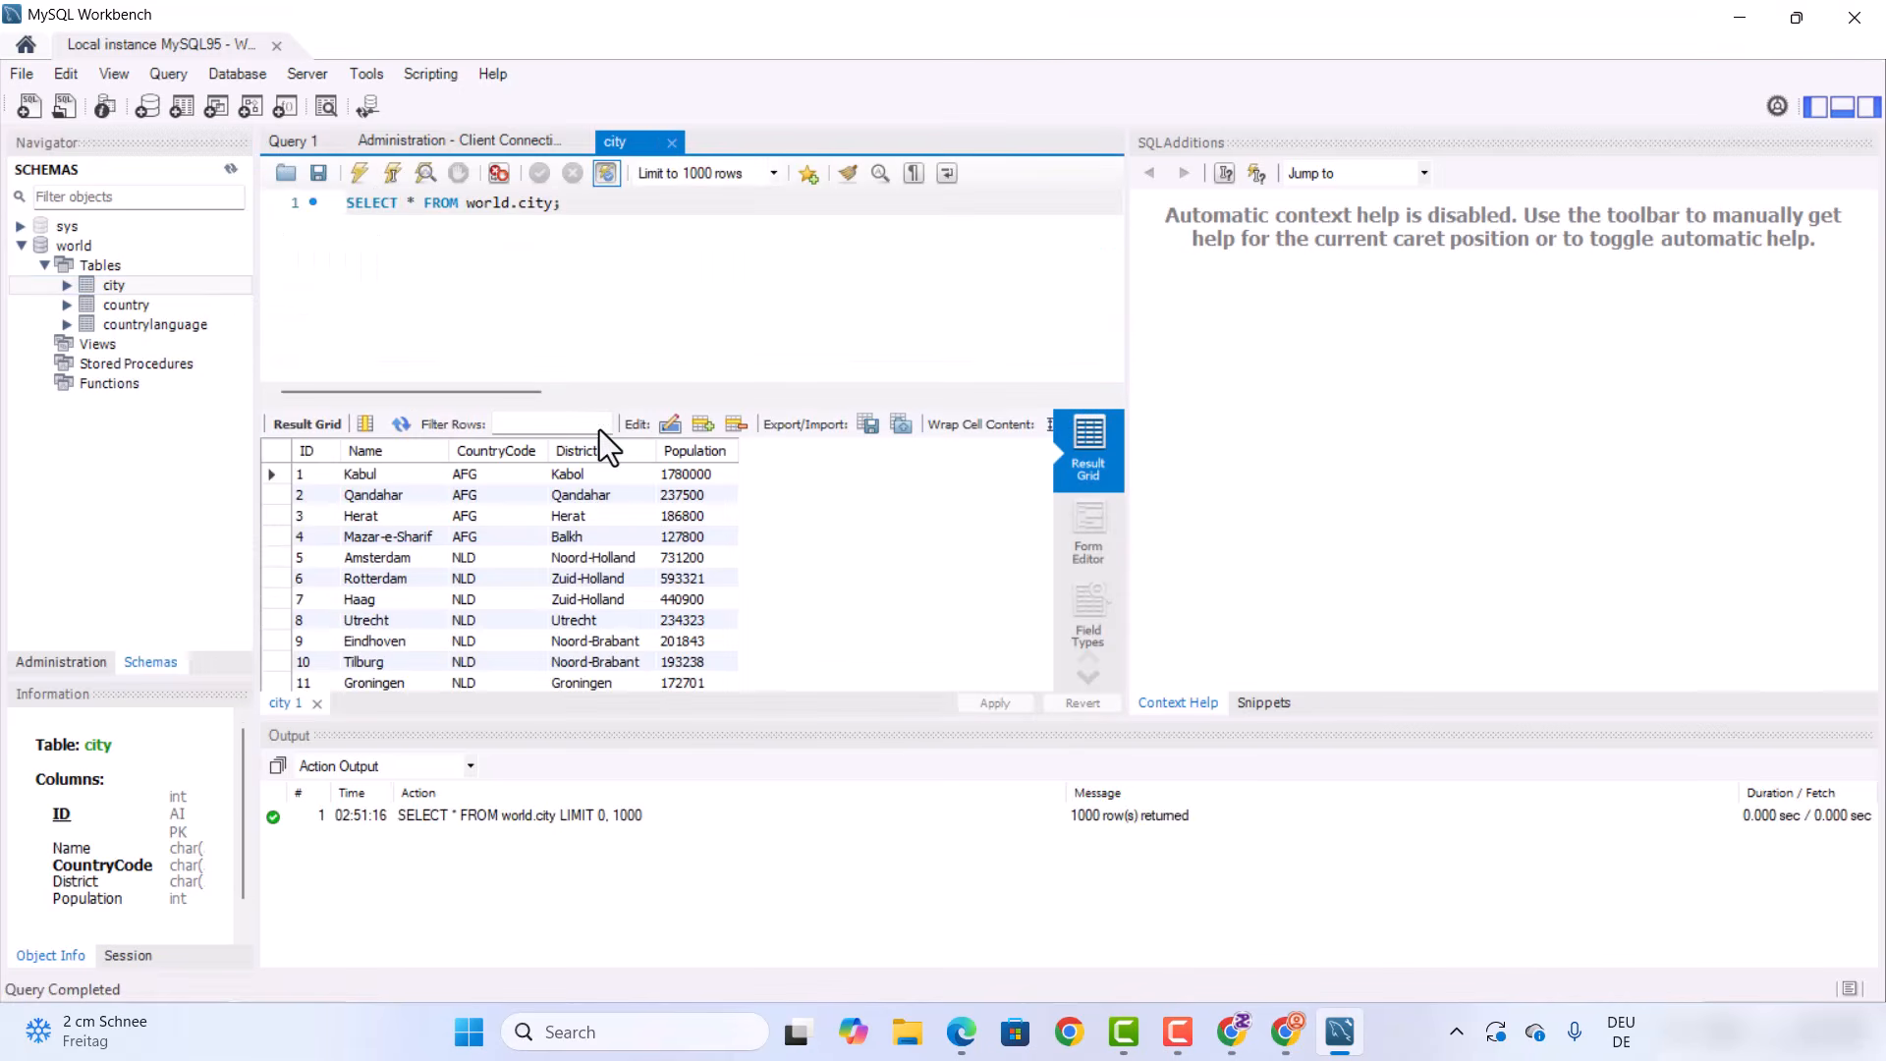
{"action": "scroll", "coordinate": [494, 561], "scroll_direction": "down", "scroll_amount": 18}
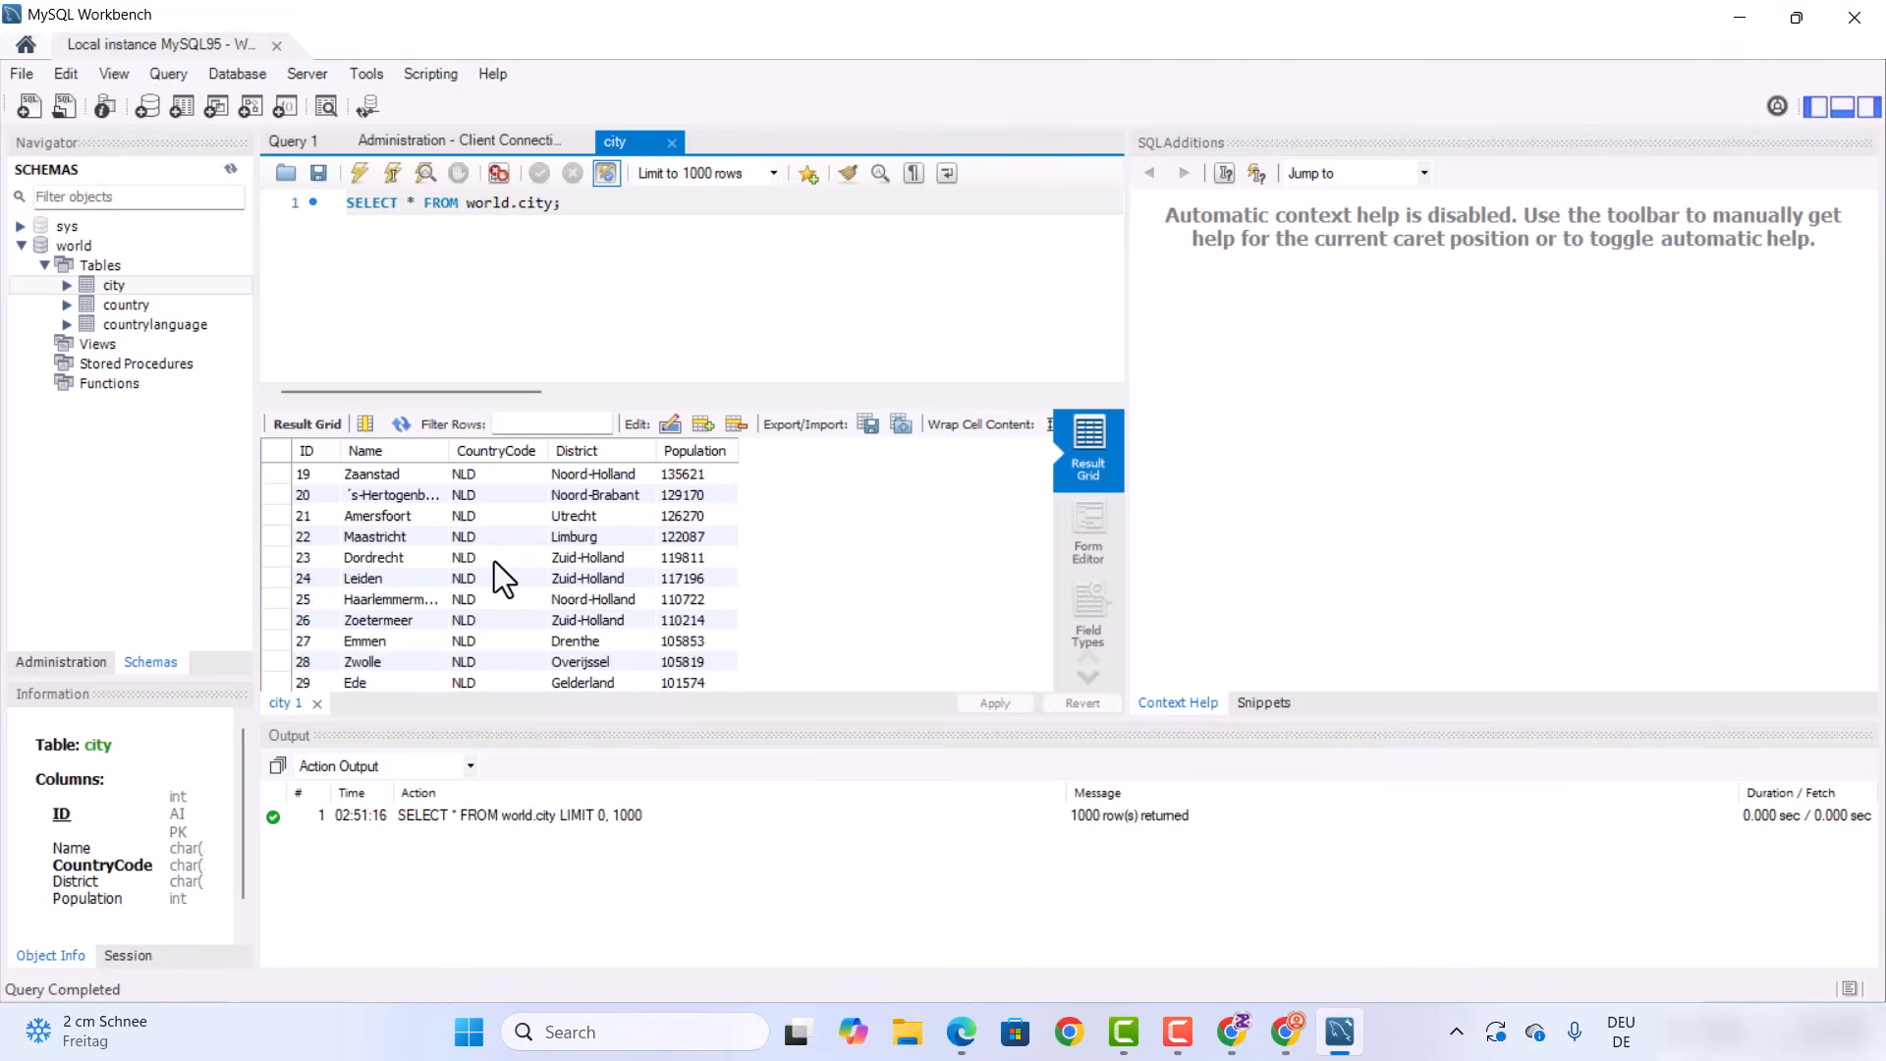
{"action": "scroll", "coordinate": [493, 561], "scroll_direction": "down", "scroll_amount": 20}
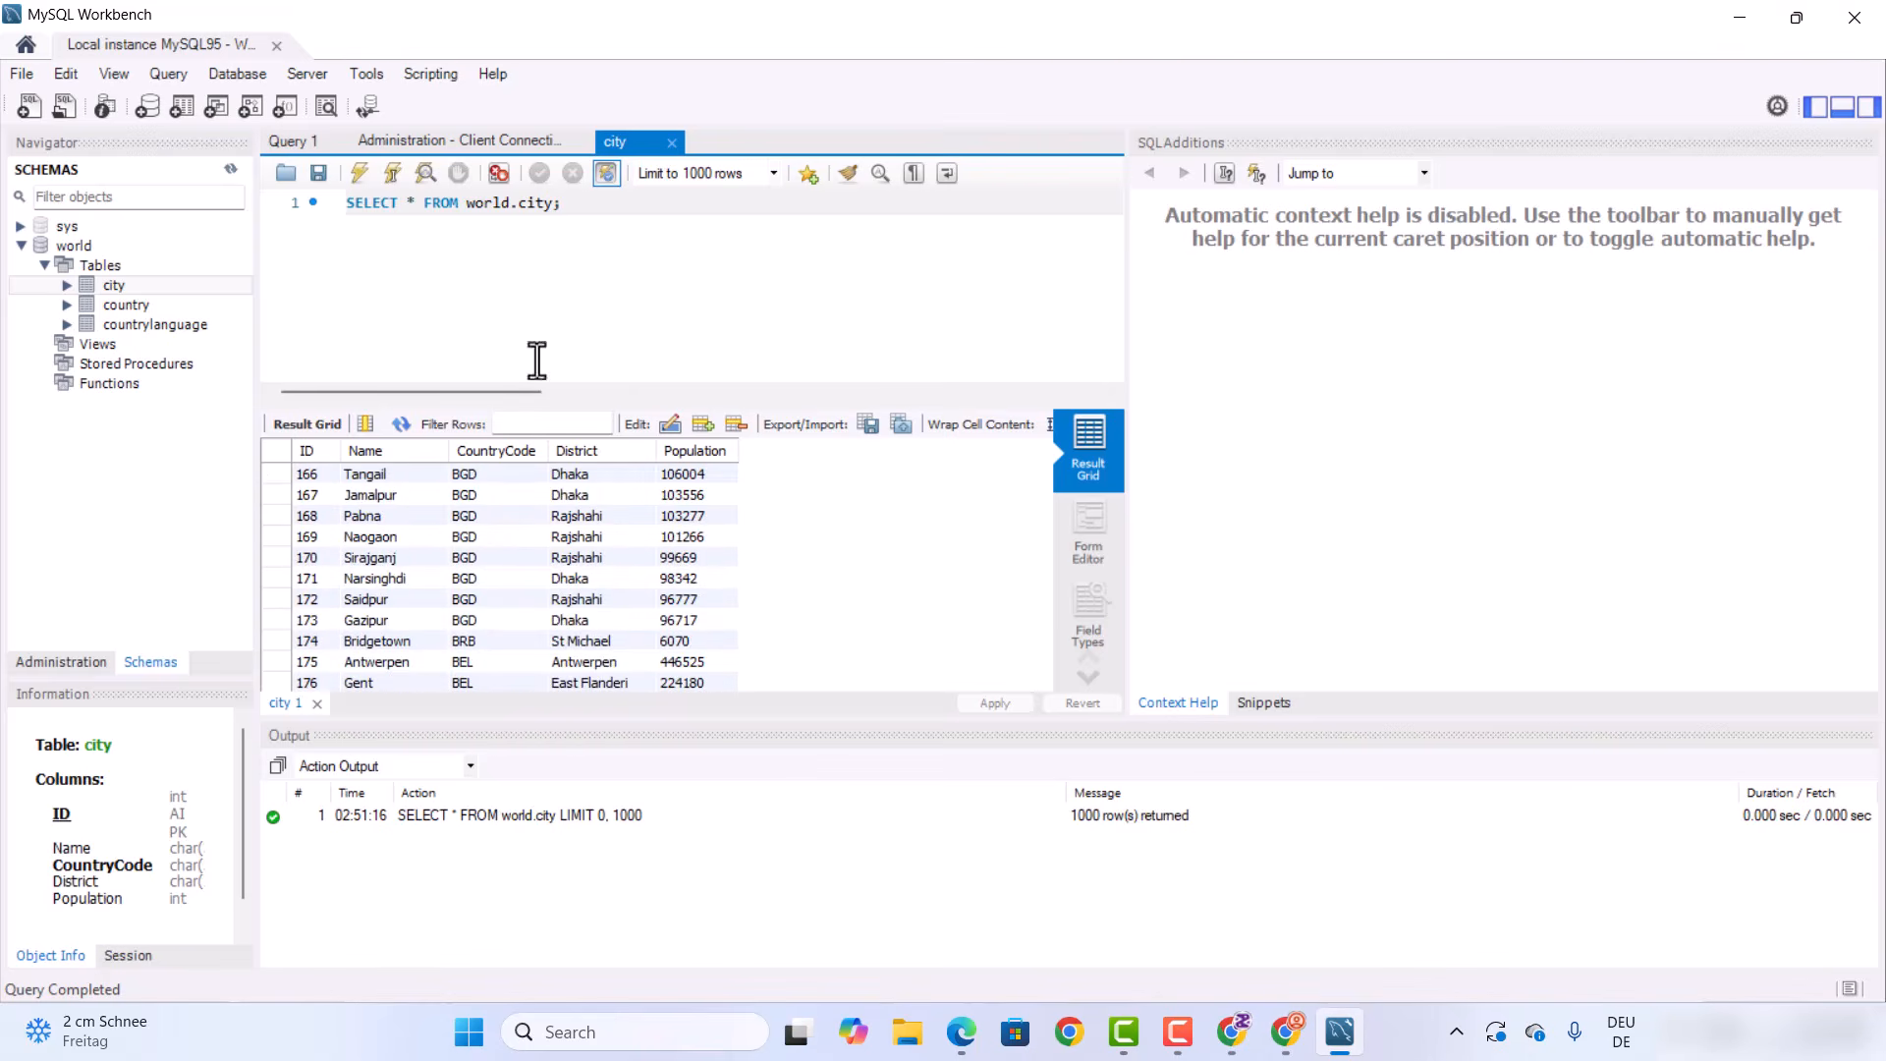
Select the whole statement SELECT * FROM world.city; in the query editor and execute it again
{"action": "left_click_drag", "start_coordinate": [561, 203], "coordinate": [327, 206]}
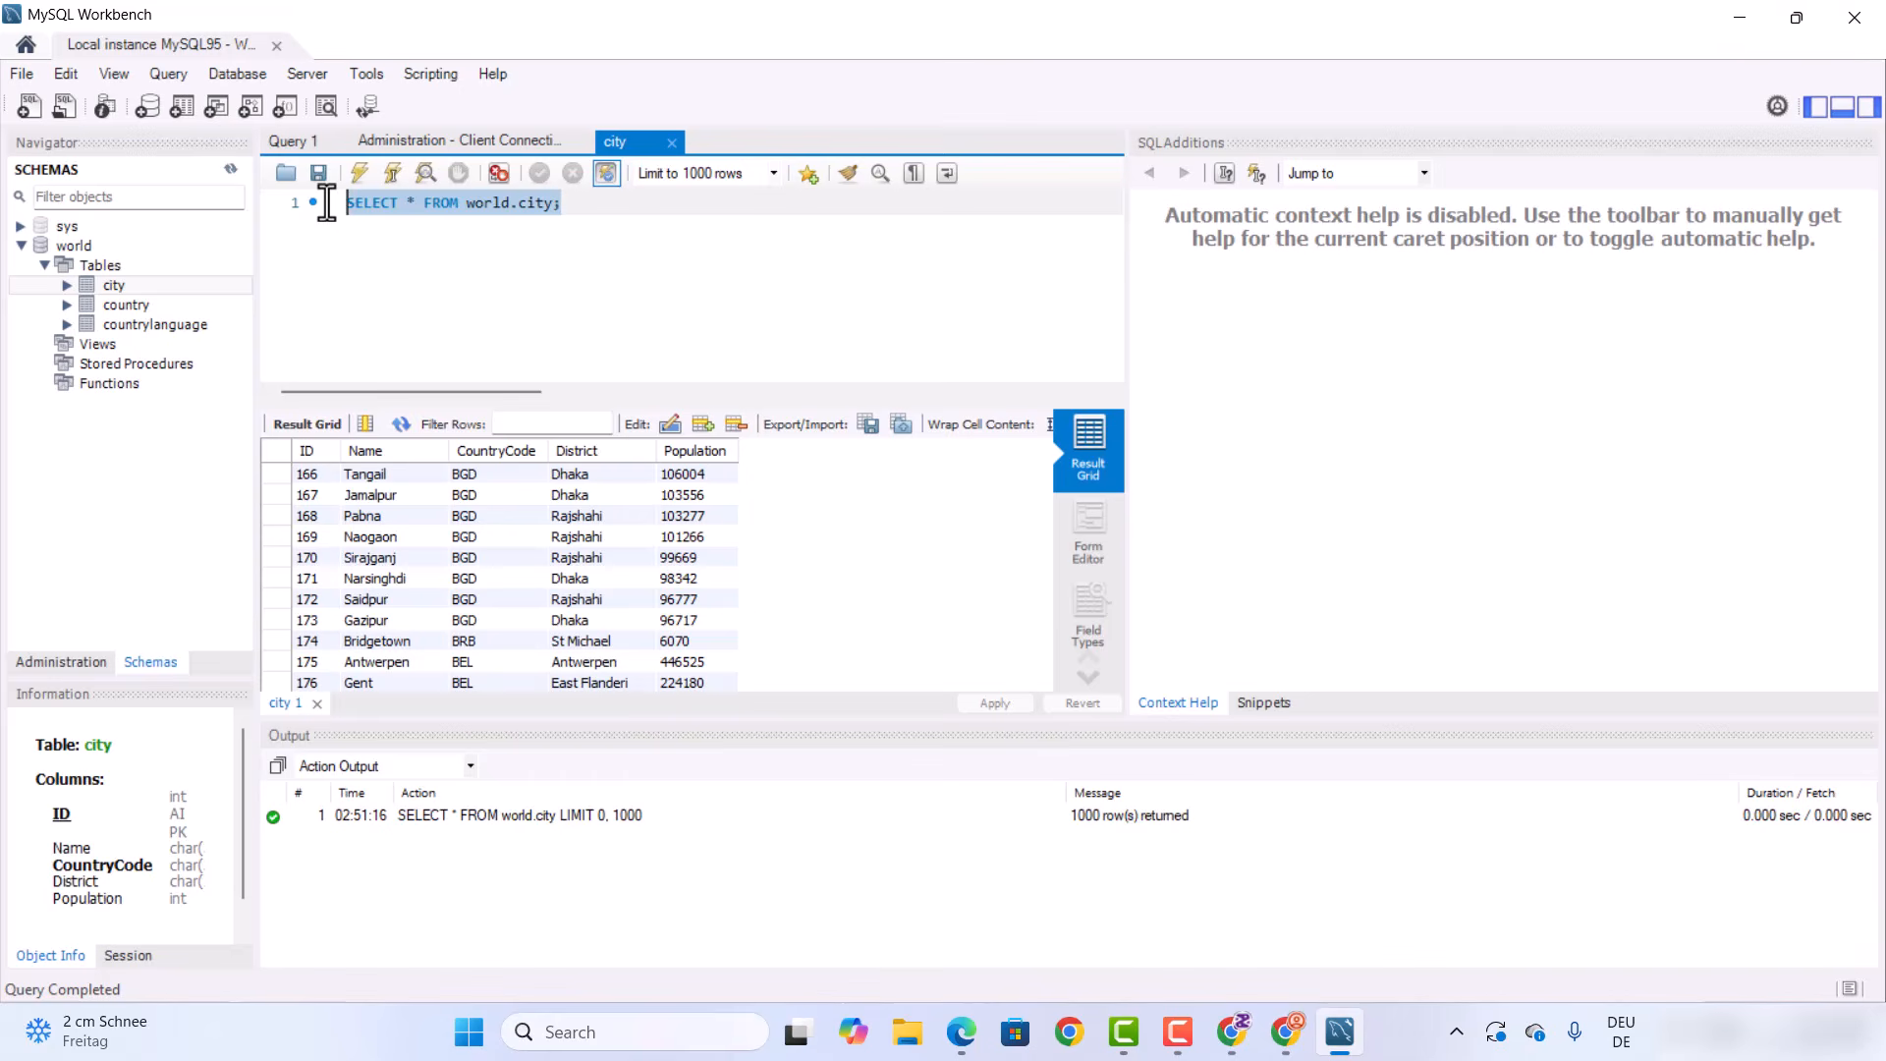
{"action": "left_click_drag", "start_coordinate": [562, 208], "coordinate": [315, 194]}
{"action": "left_click", "coordinate": [360, 174]}
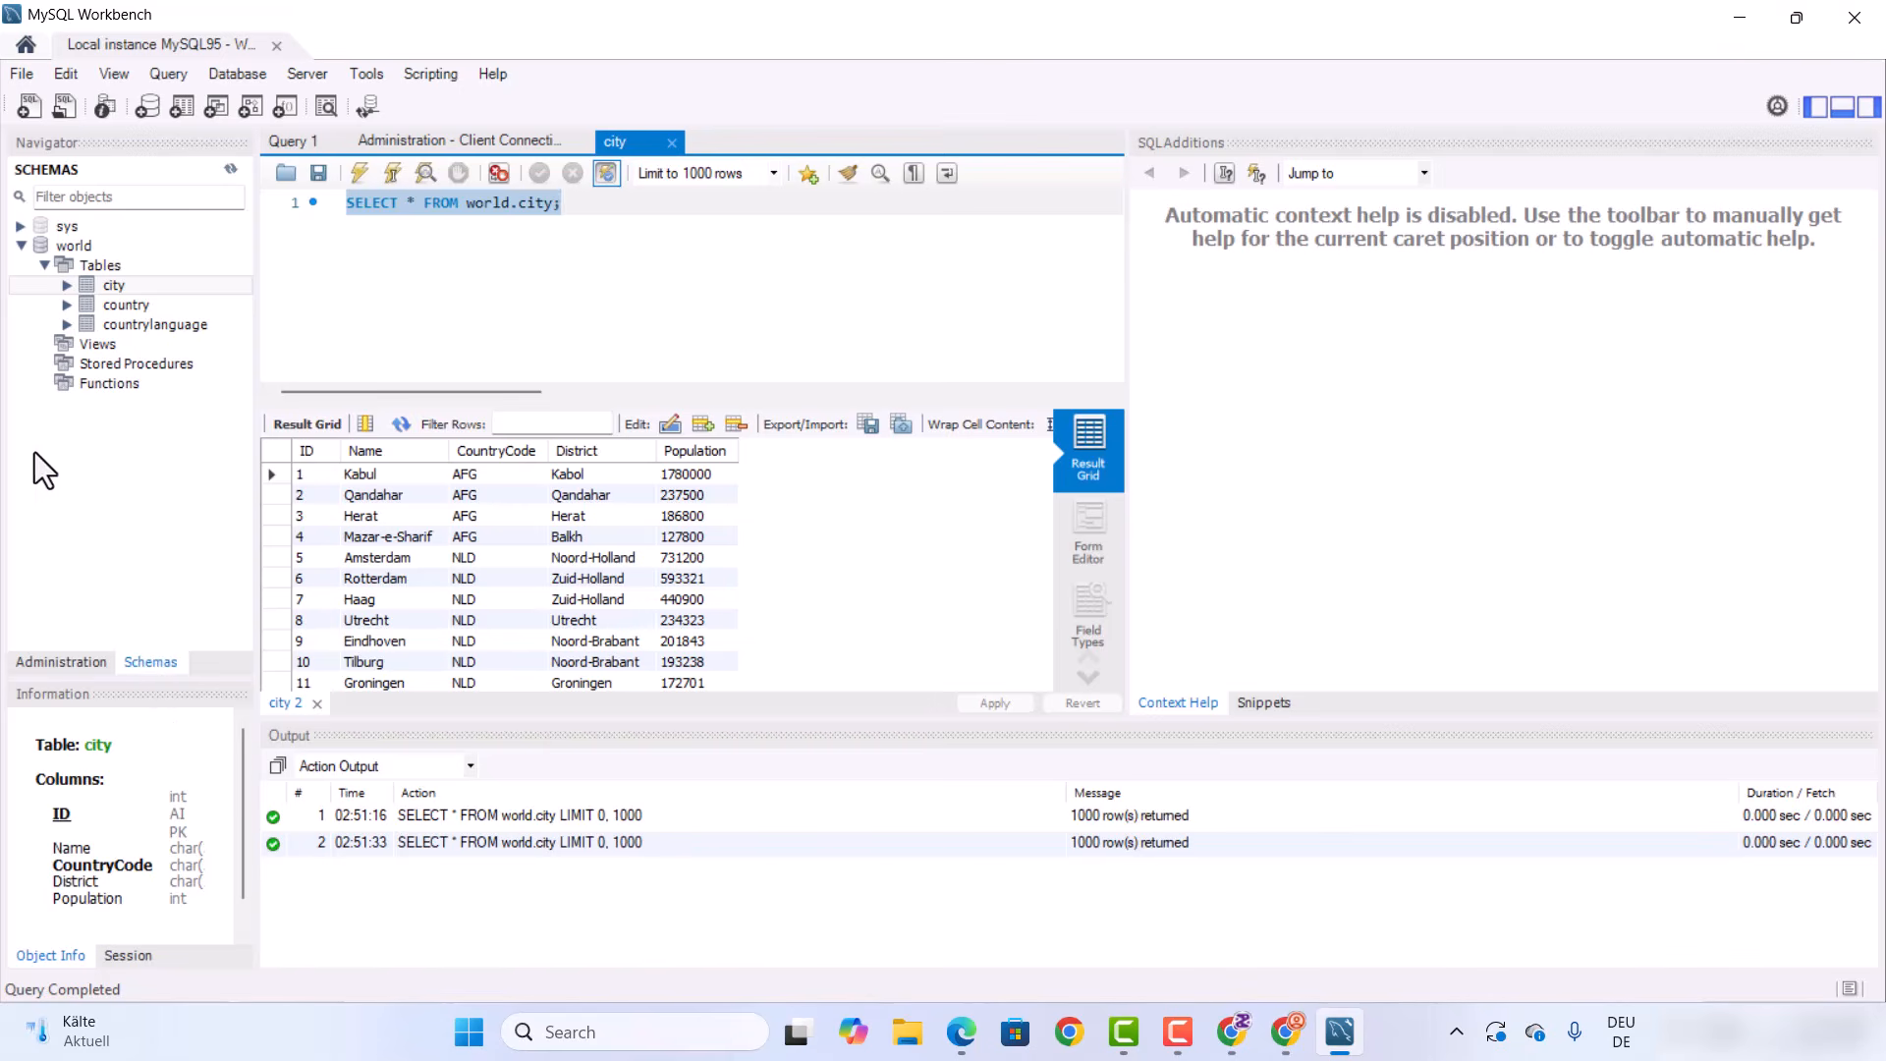
Look over the administration options again, return to the schema list and minimize the Workbench window
{"action": "left_click", "coordinate": [67, 662]}
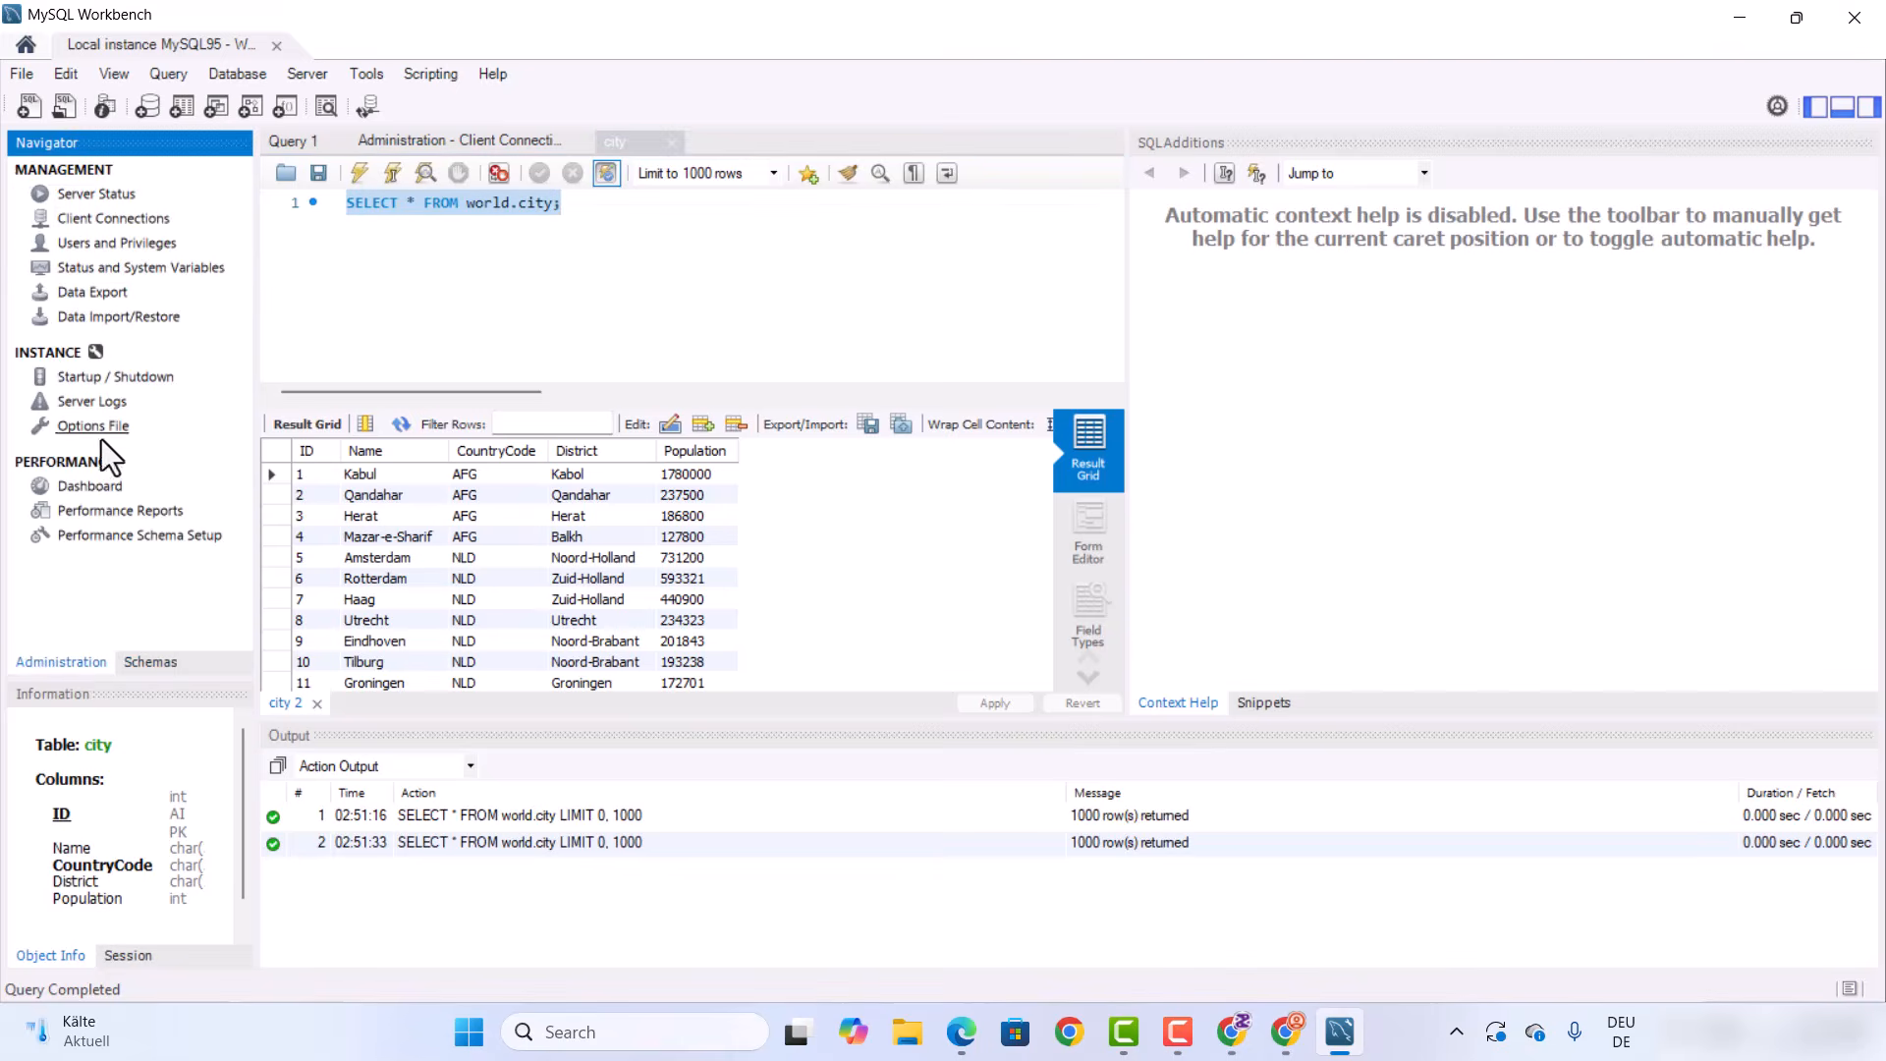
{"action": "left_click", "coordinate": [156, 664]}
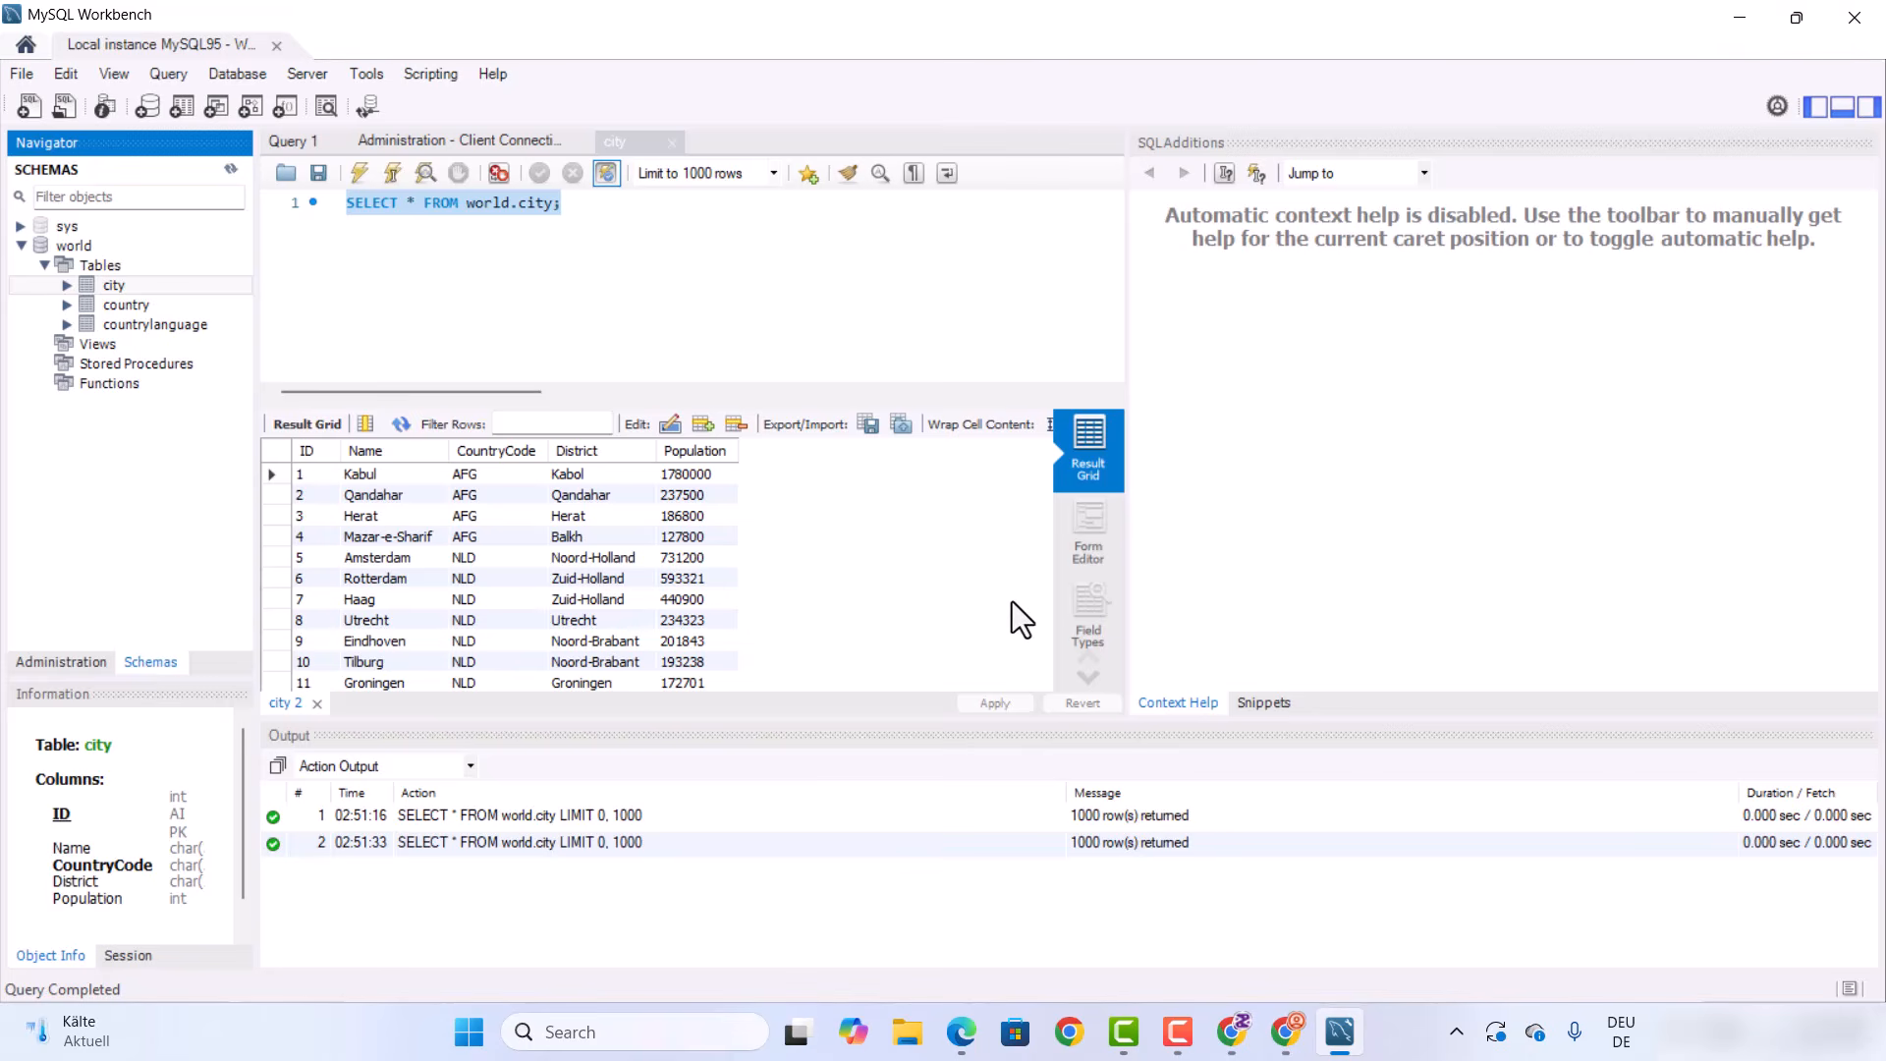
{"action": "left_click", "coordinate": [1737, 18]}
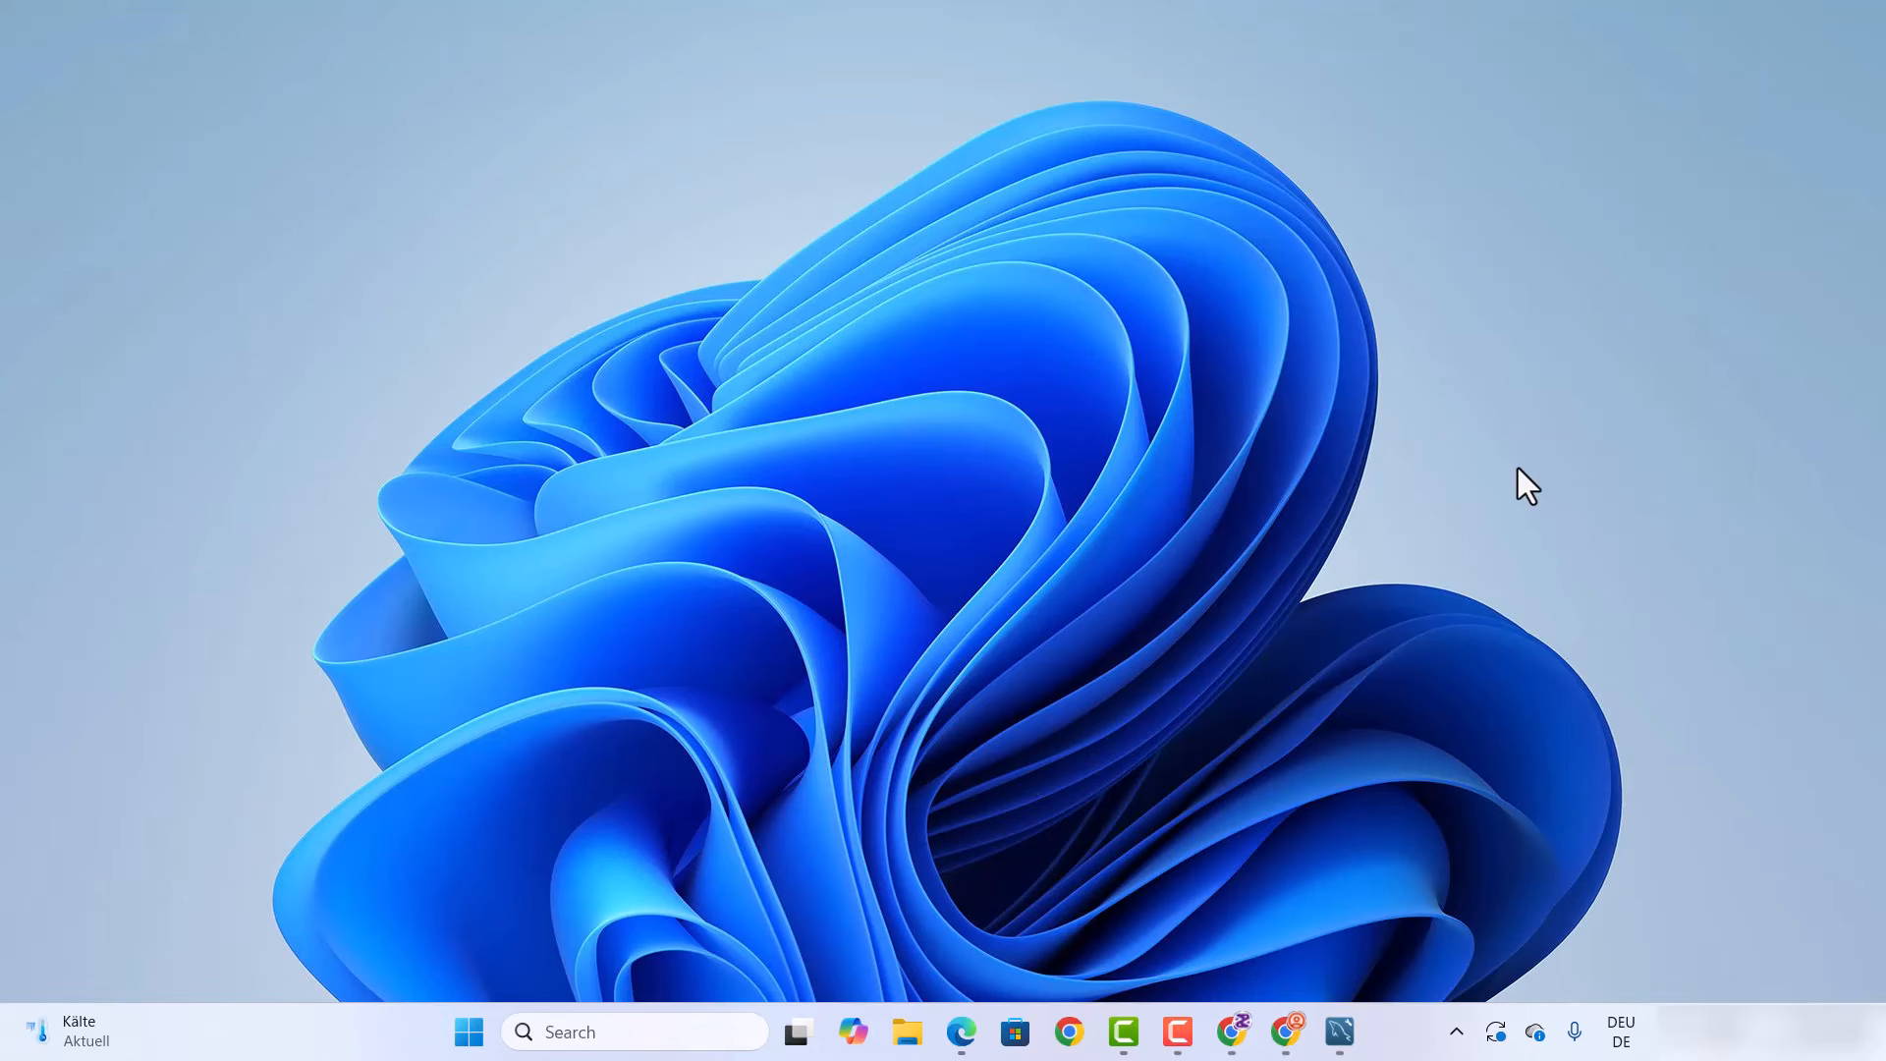